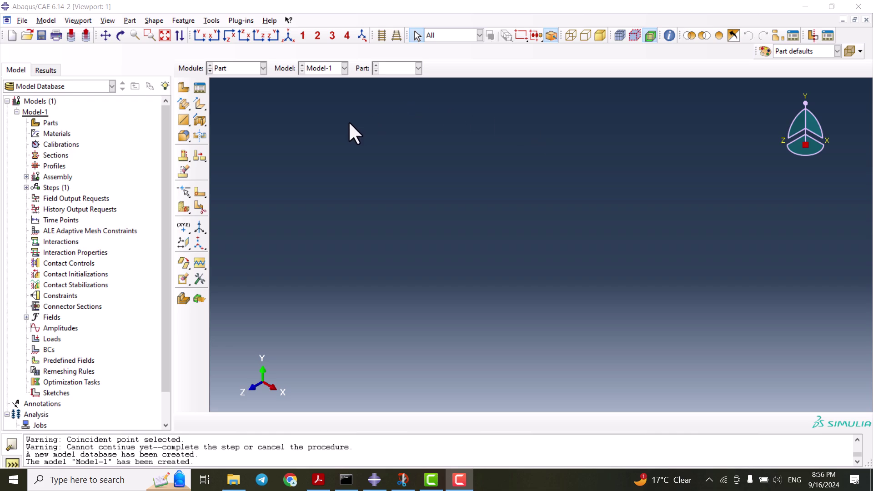
# Start a new 3D deformable solid extrusion part of approximate size 200 and enter its sketcher
pyautogui.click(184, 86)
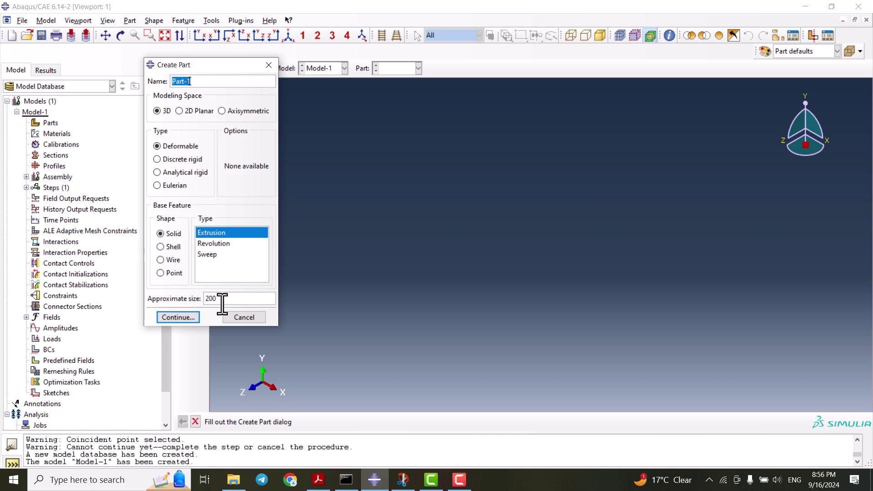
pyautogui.click(187, 316)
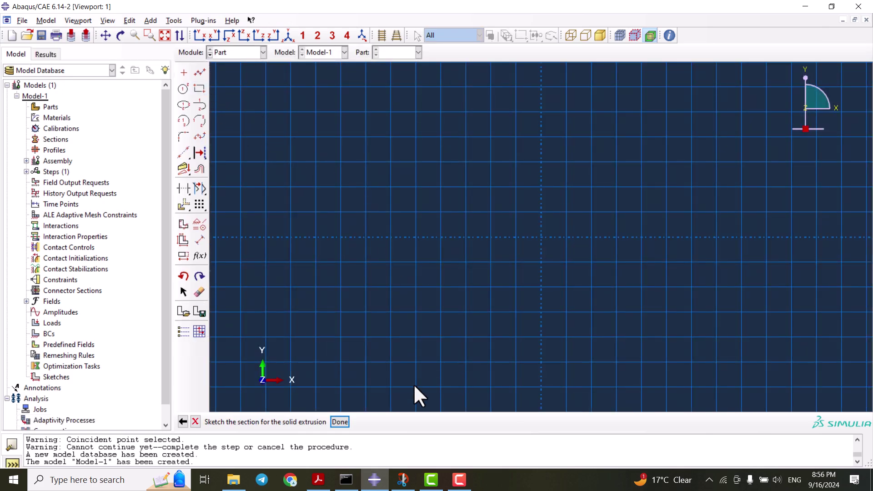
pyautogui.click(321, 480)
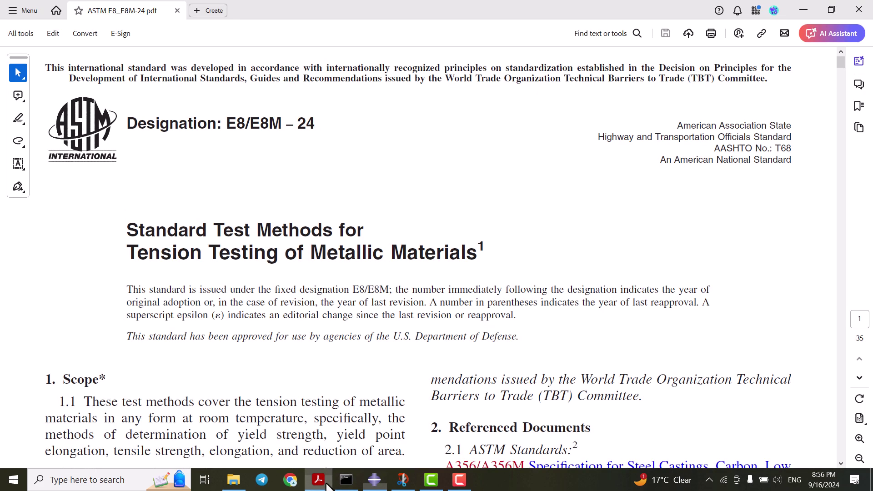
pyautogui.scroll(-1, 295, 190)
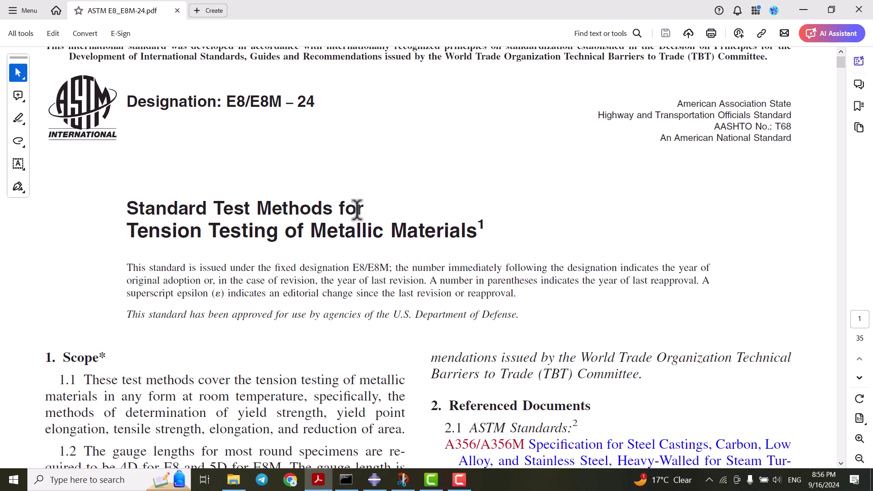
pyautogui.middleClick(371, 239)
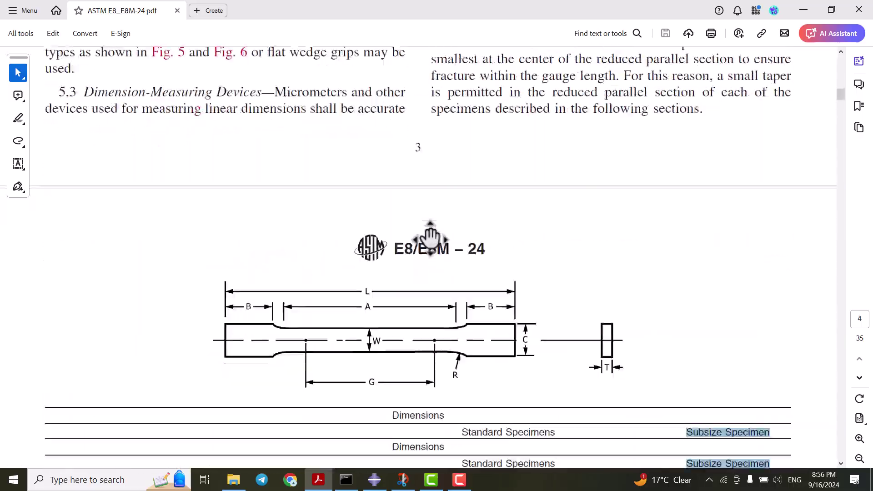
pyautogui.click(437, 225)
pyautogui.scroll(4, 436, 225)
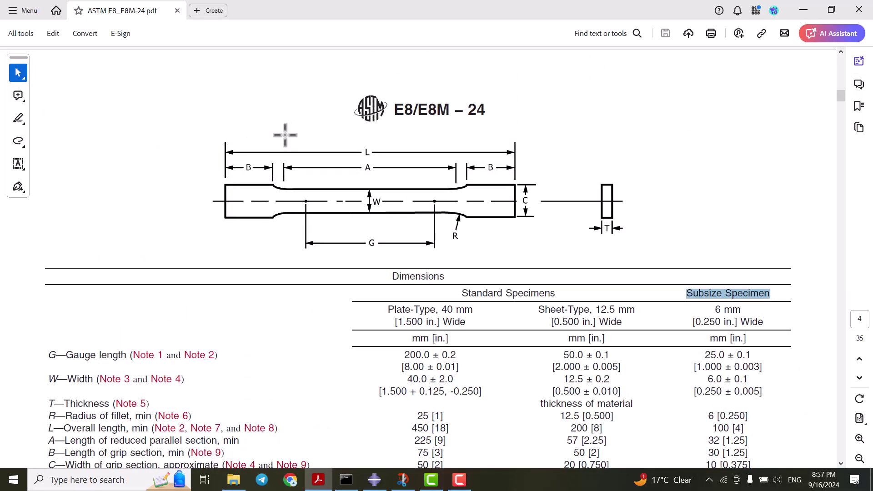
pyautogui.scroll(-1, 291, 137)
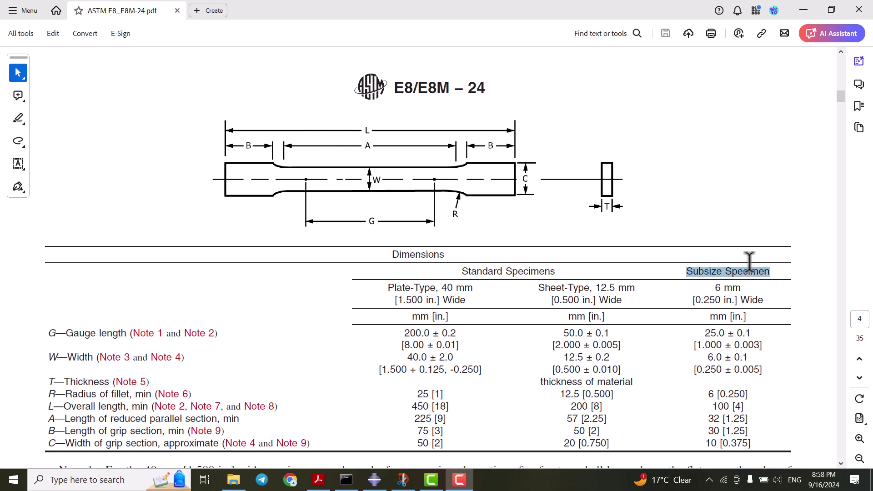
pyautogui.moveTo(750, 271)
pyautogui.mouseDown()
pyautogui.moveTo(702, 273)
pyautogui.moveTo(749, 272)
pyautogui.mouseUp()
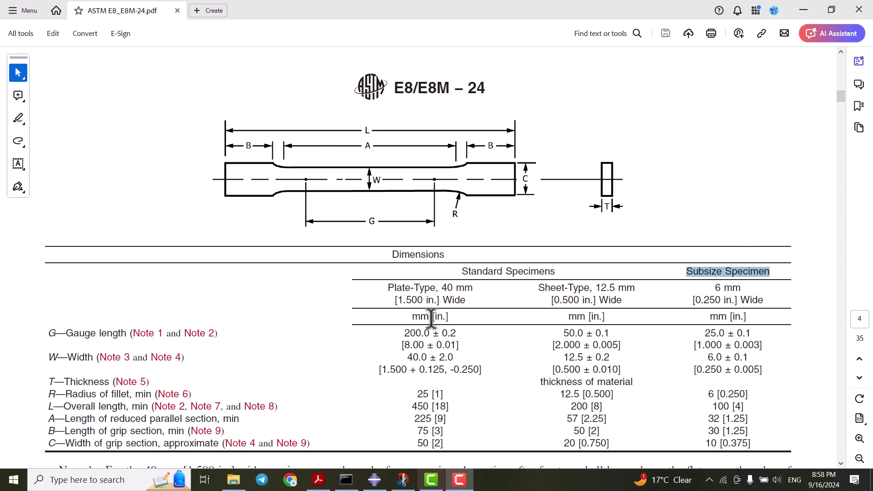
pyautogui.click(814, 9)
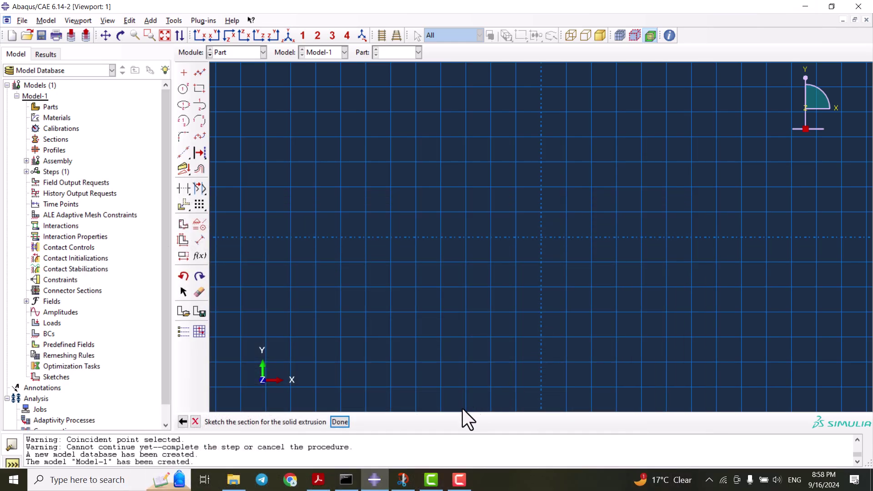
pyautogui.click(402, 480)
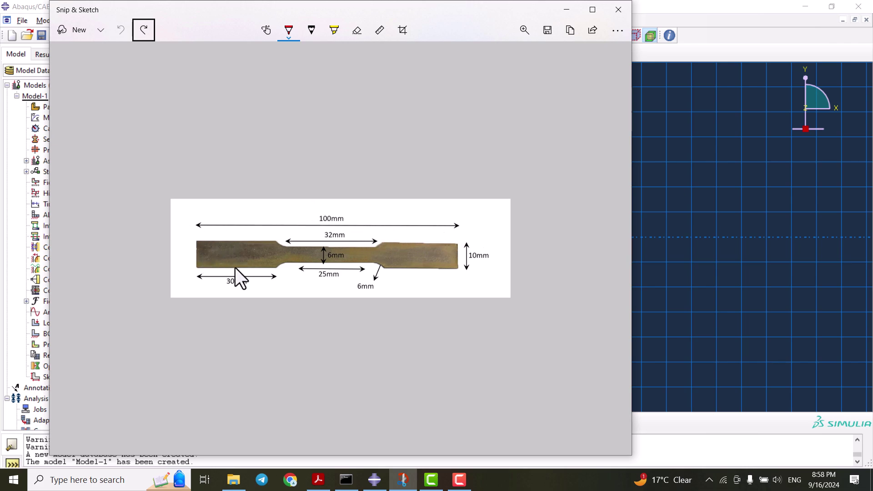
pyautogui.click(572, 11)
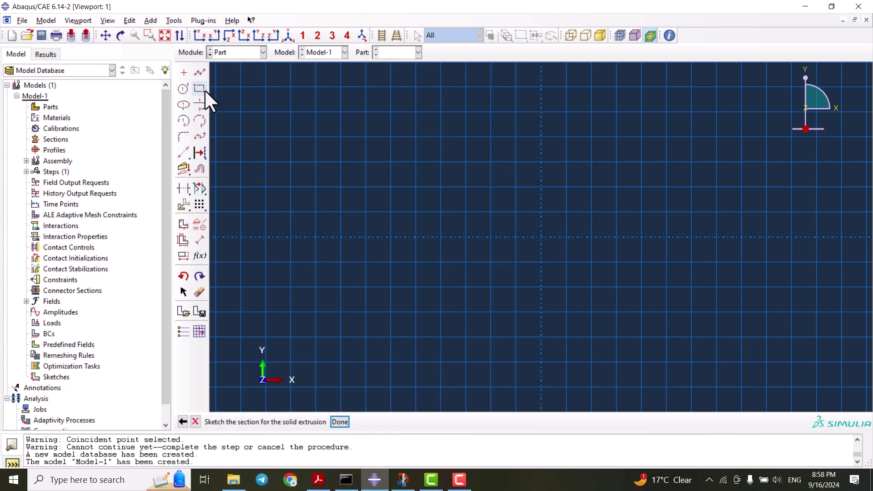
pyautogui.click(408, 481)
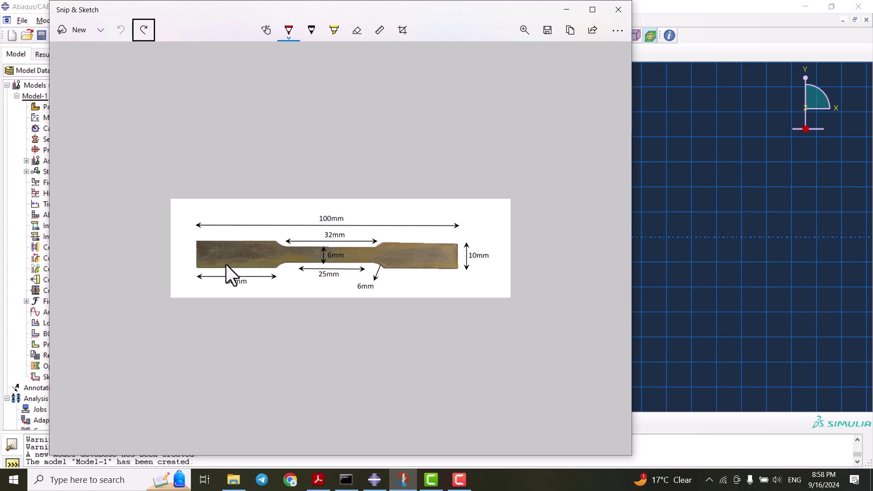
pyautogui.click(565, 10)
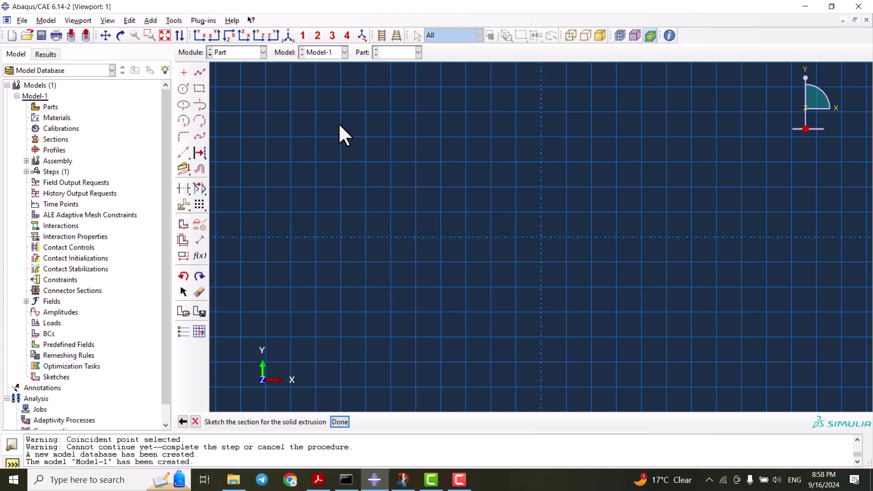
# Draw an open U-shaped outline of three connected lines
pyautogui.click(200, 77)
pyautogui.click(465, 162)
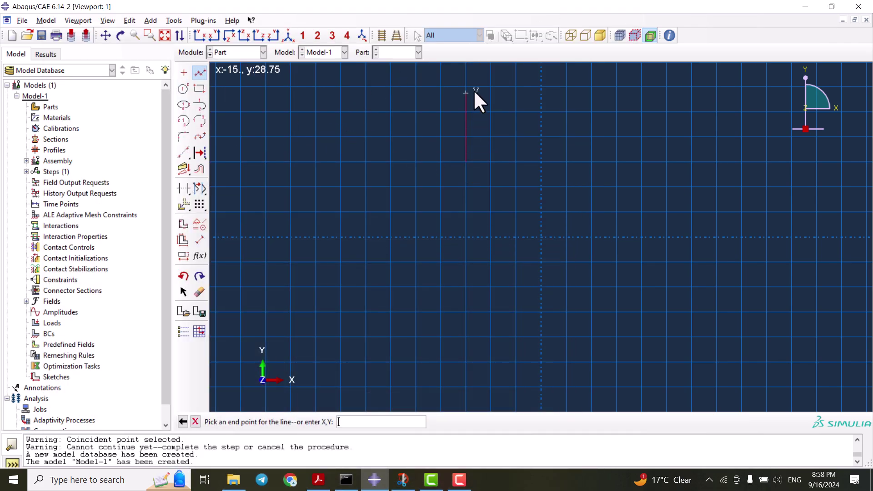
pyautogui.click(466, 86)
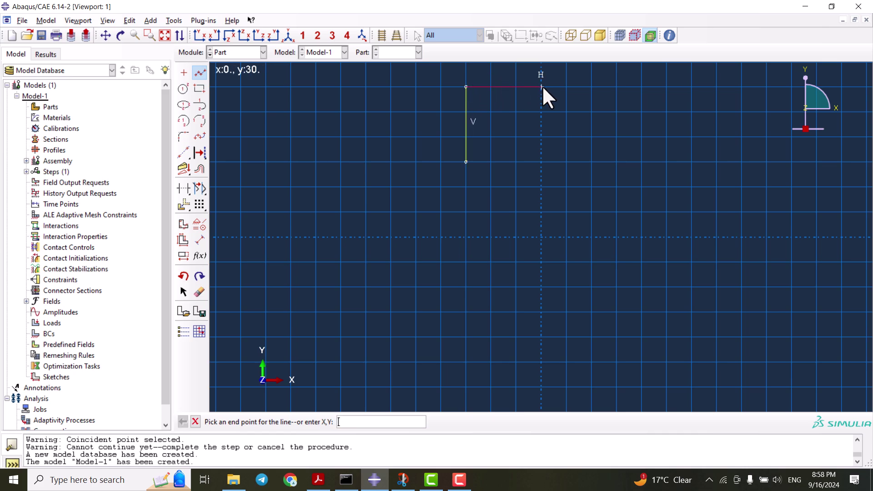
pyautogui.click(541, 86)
pyautogui.click(541, 162)
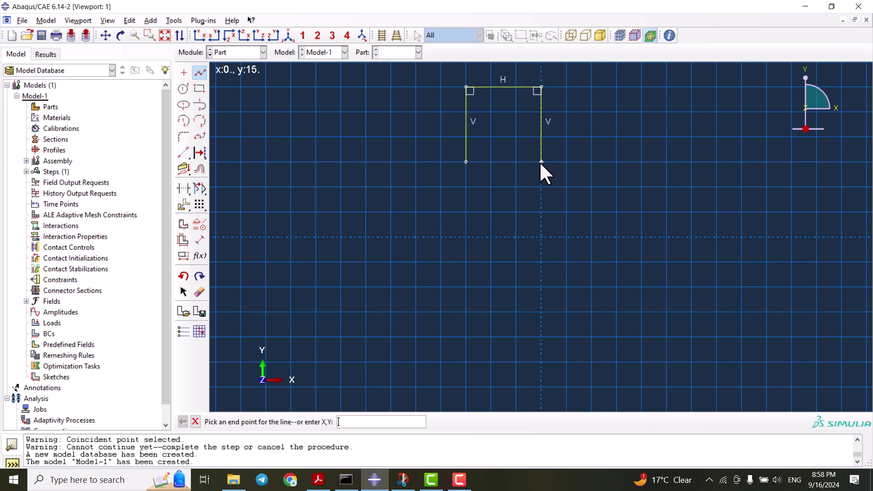
pyautogui.middleClick(453, 150)
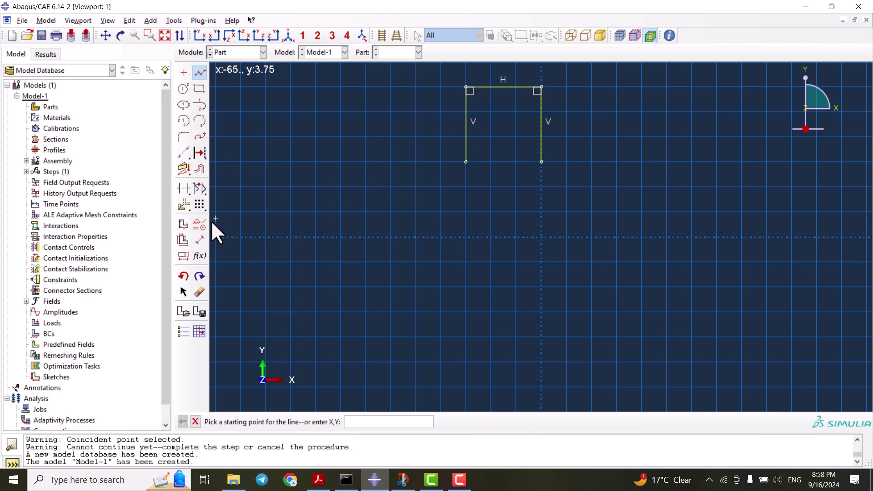
# Dimension the top edge to 10 and both vertical sides to 30
pyautogui.click(200, 240)
pyautogui.click(507, 89)
pyautogui.click(508, 147)
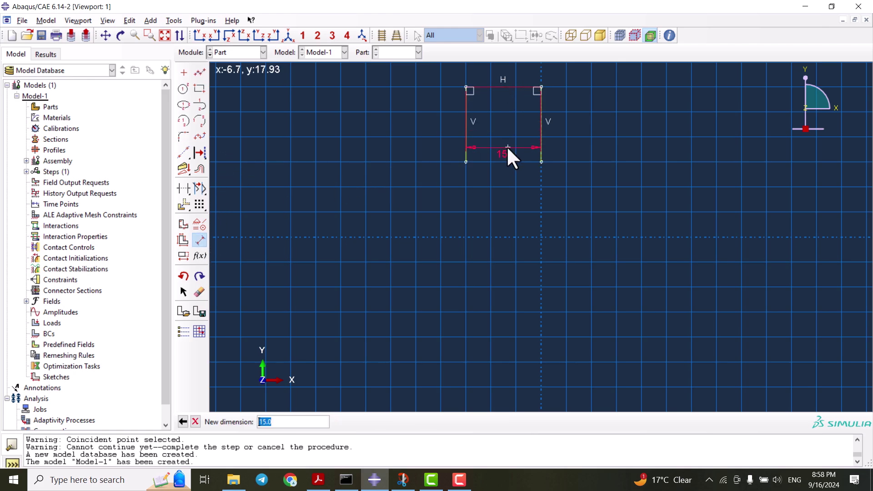
pyautogui.write('10')
pyautogui.press('Return')
pyautogui.click(492, 120)
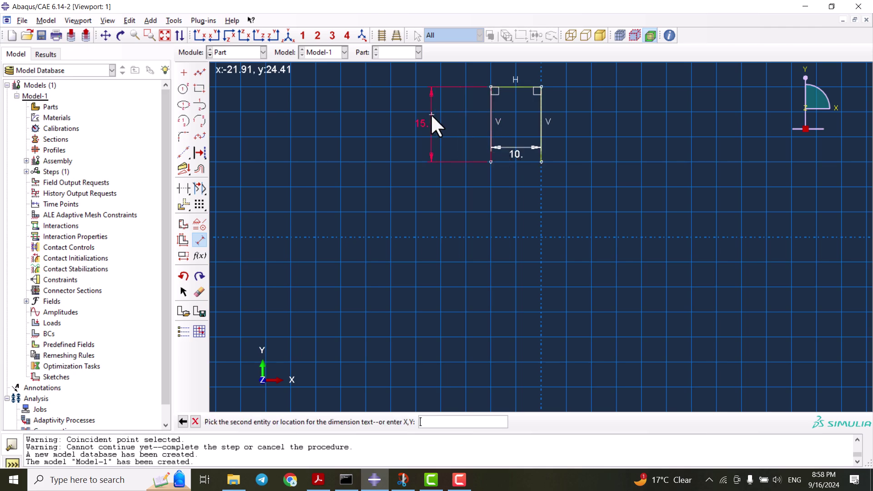
pyautogui.click(430, 114)
pyautogui.write('10')
pyautogui.press('Return')
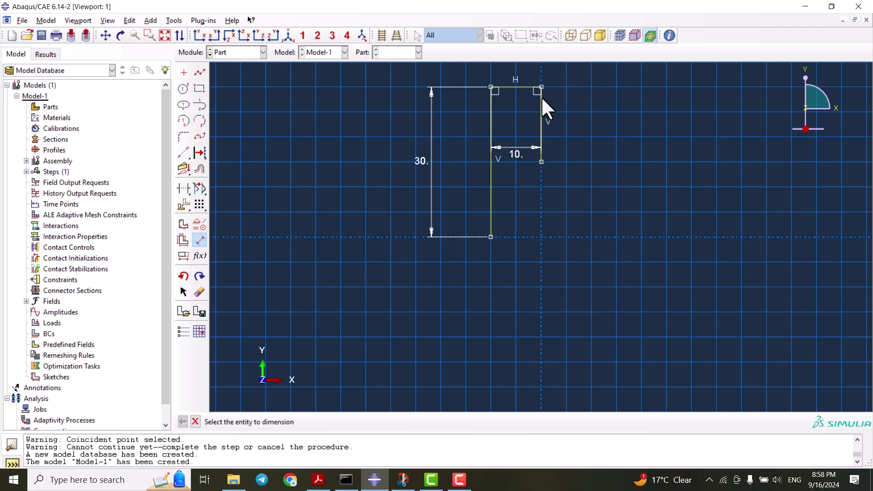
pyautogui.click(542, 112)
pyautogui.click(585, 121)
pyautogui.write('30')
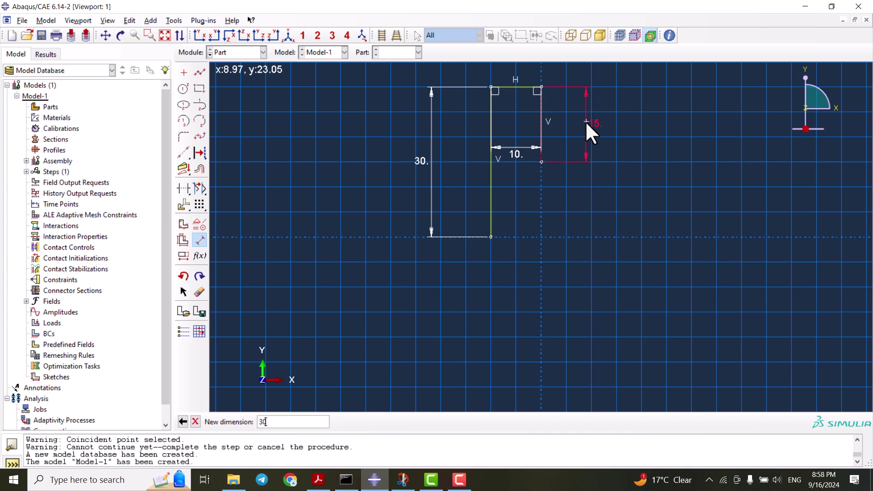
pyautogui.press('Return')
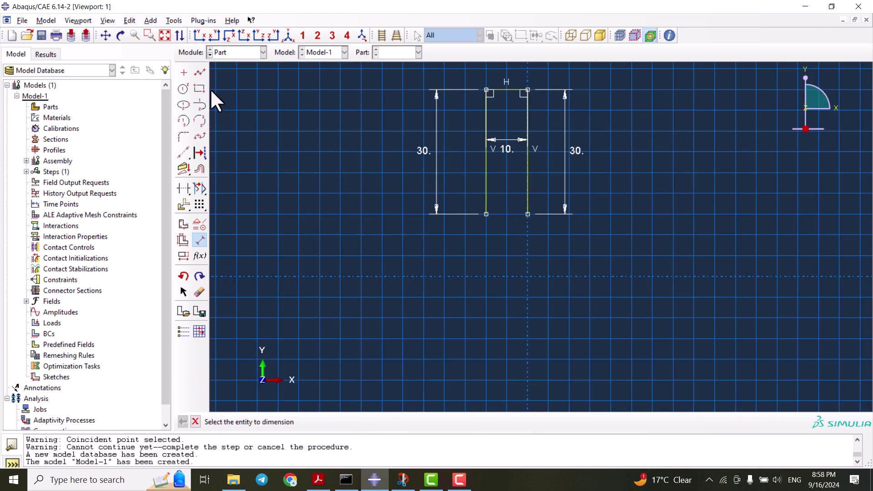
# Draw two separate vertical lines below the upper outline
pyautogui.click(200, 72)
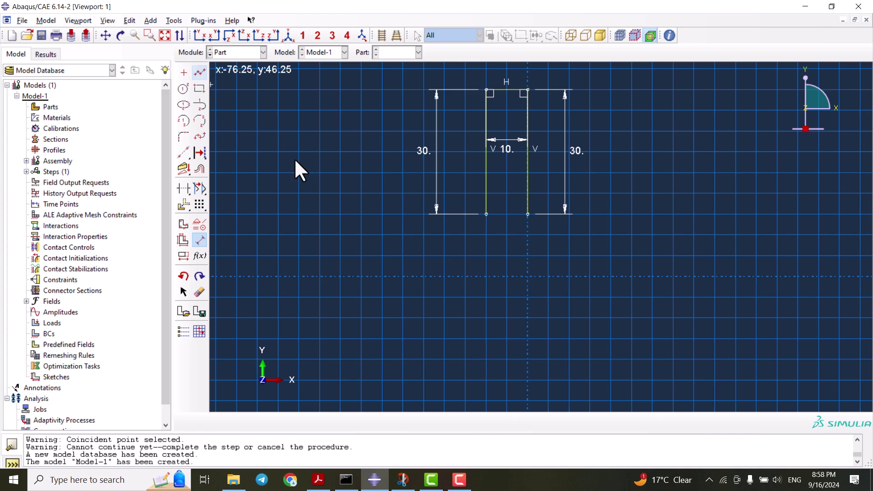
pyautogui.click(501, 229)
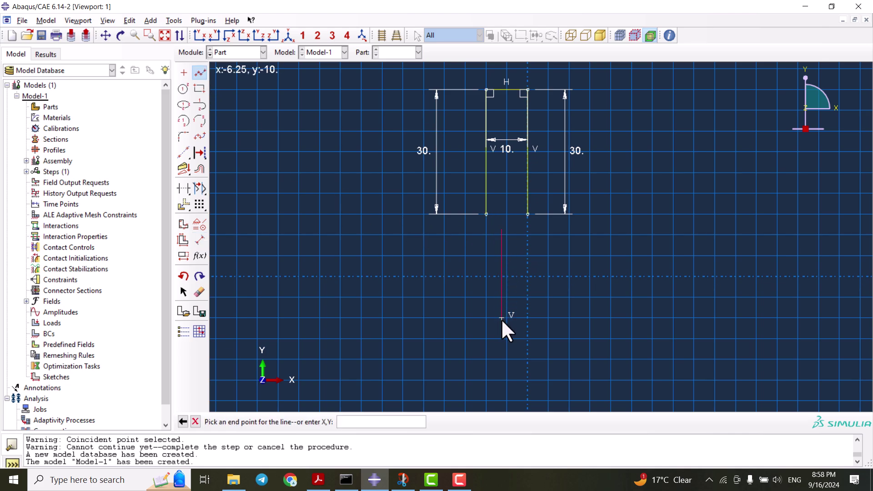
pyautogui.click(501, 318)
pyautogui.middleClick(511, 273)
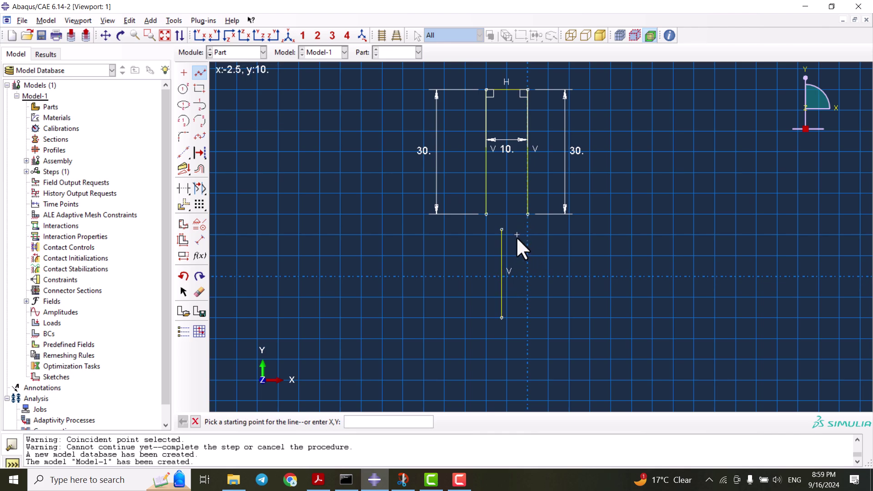
pyautogui.click(517, 229)
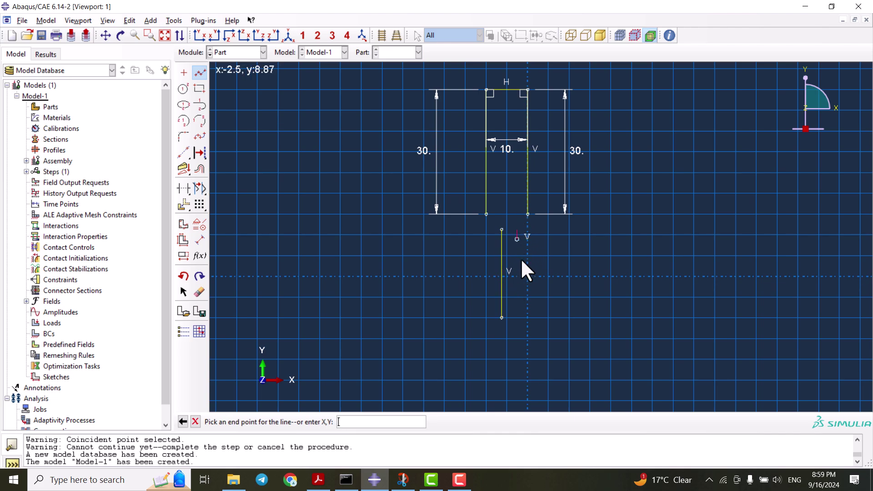
pyautogui.click(520, 315)
pyautogui.middleClick(522, 300)
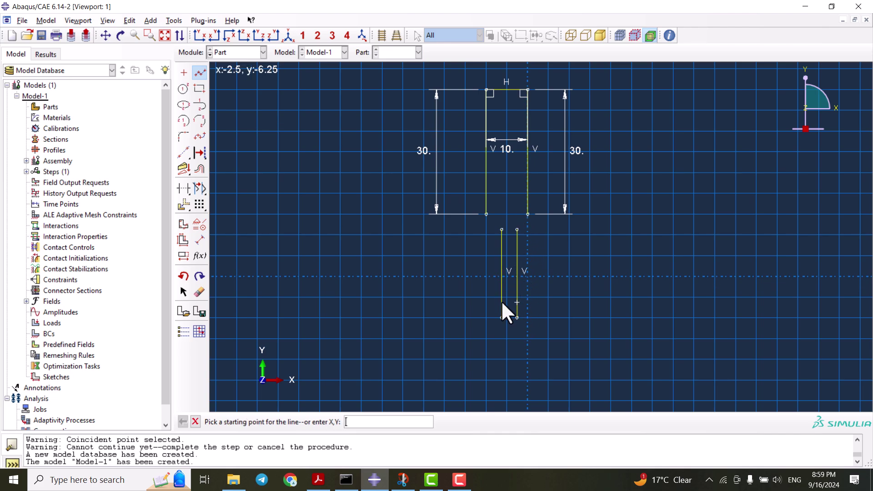
# Dimension the two lines 6 apart and offset the left one 2 inside the upper left edge
pyautogui.click(200, 240)
pyautogui.click(516, 271)
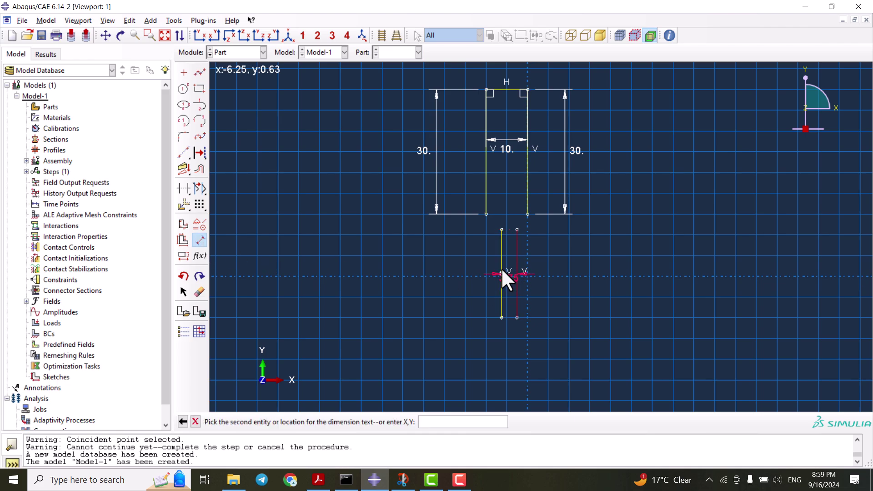
pyautogui.click(502, 273)
pyautogui.click(509, 355)
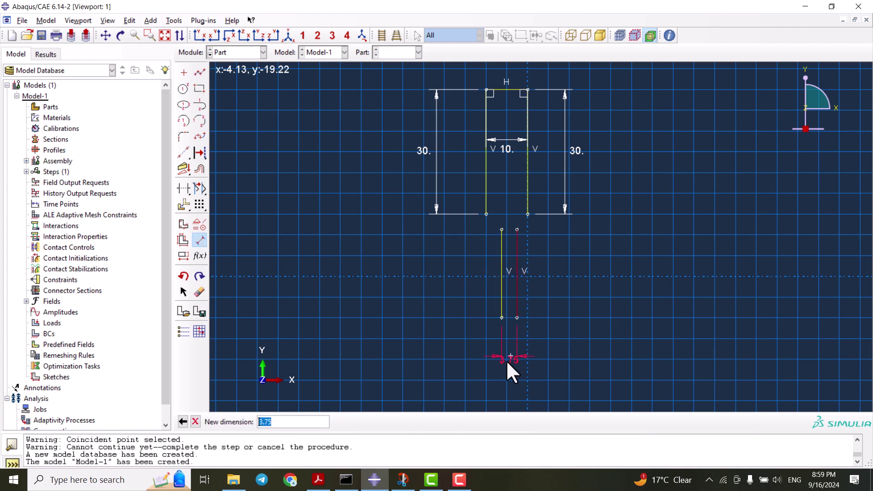
pyautogui.write('6')
pyautogui.press('Return')
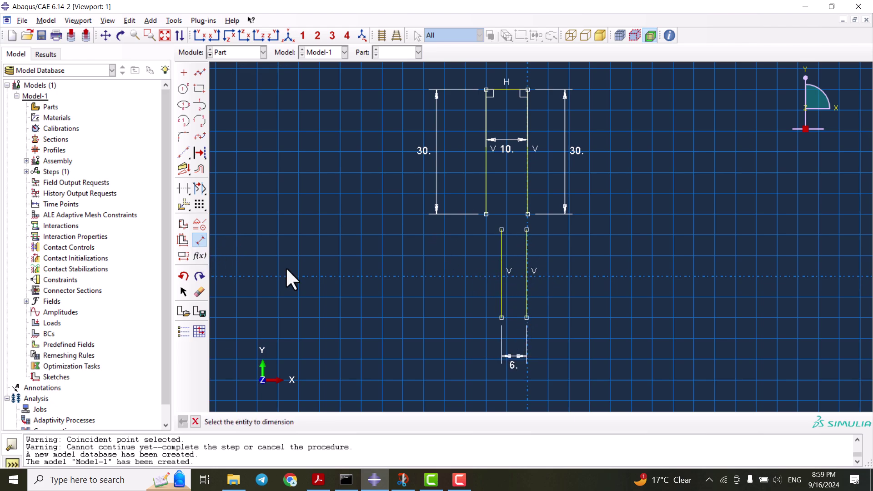
pyautogui.click(502, 248)
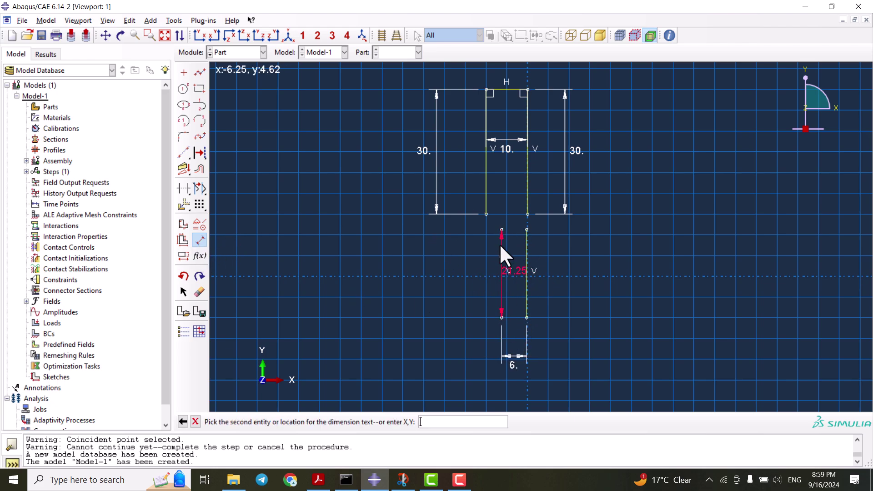
pyautogui.click(485, 163)
pyautogui.click(488, 387)
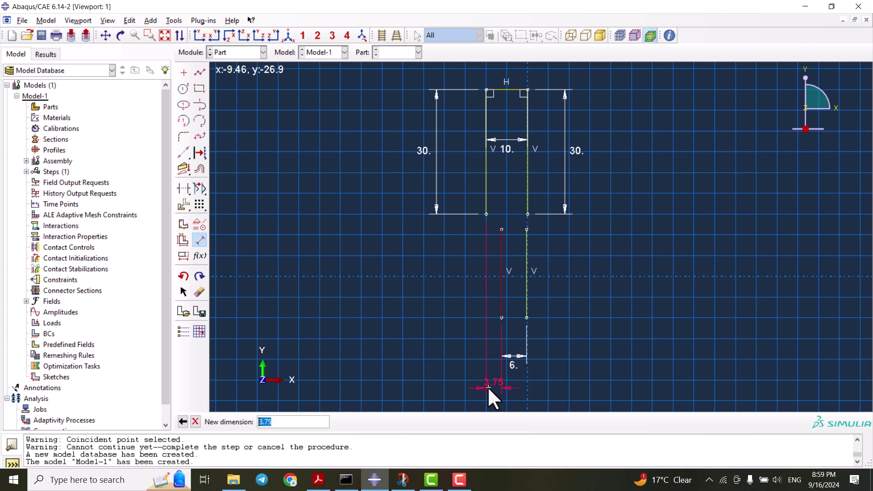
pyautogui.write('2')
pyautogui.press('Return')
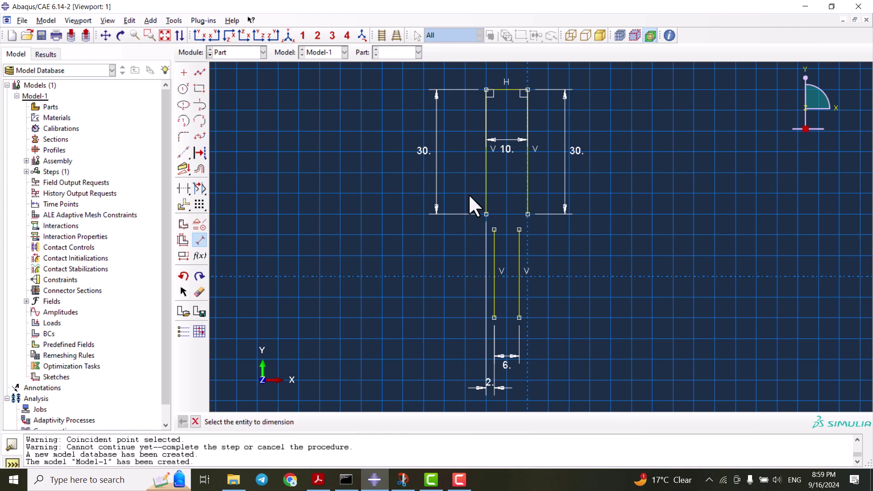
# Connect each narrow line's top to the wide section's bottom corners with tangent arcs
pyautogui.click(200, 105)
pyautogui.click(501, 230)
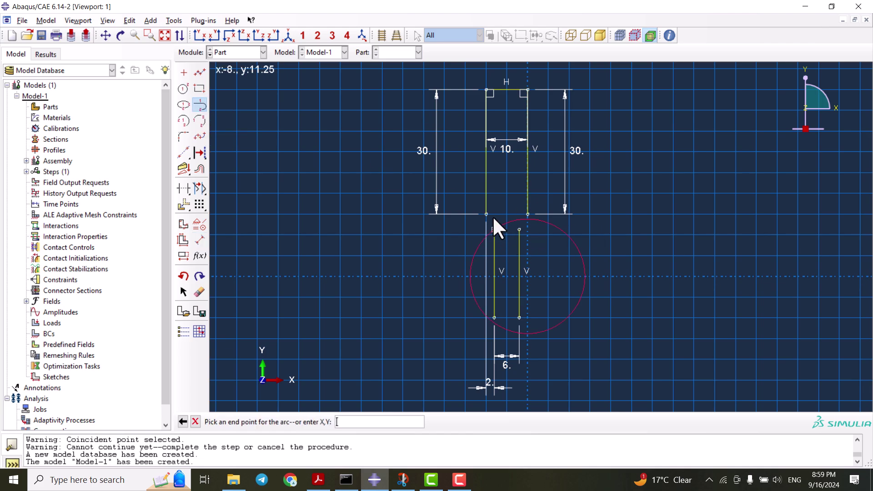
pyautogui.click(487, 213)
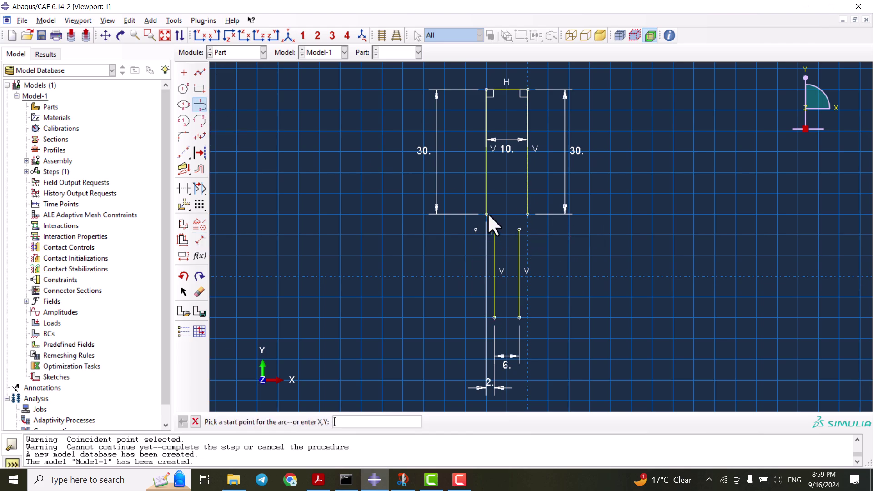
pyautogui.click(519, 228)
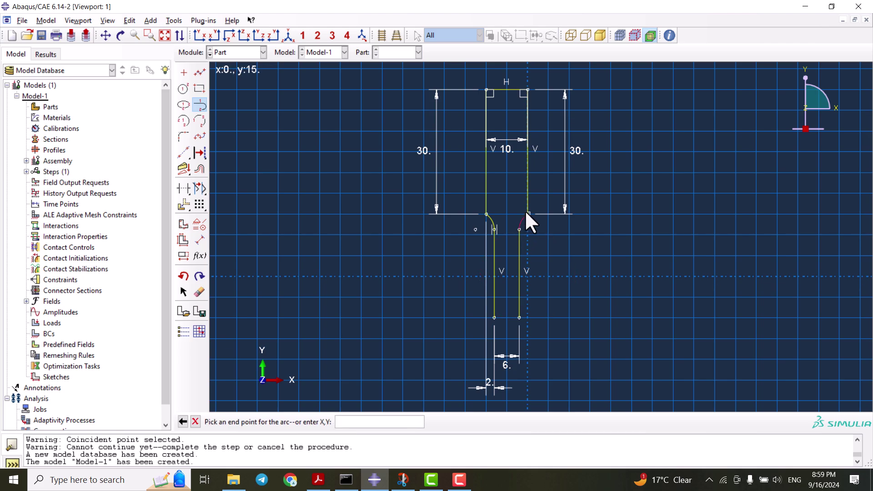
pyautogui.click(527, 213)
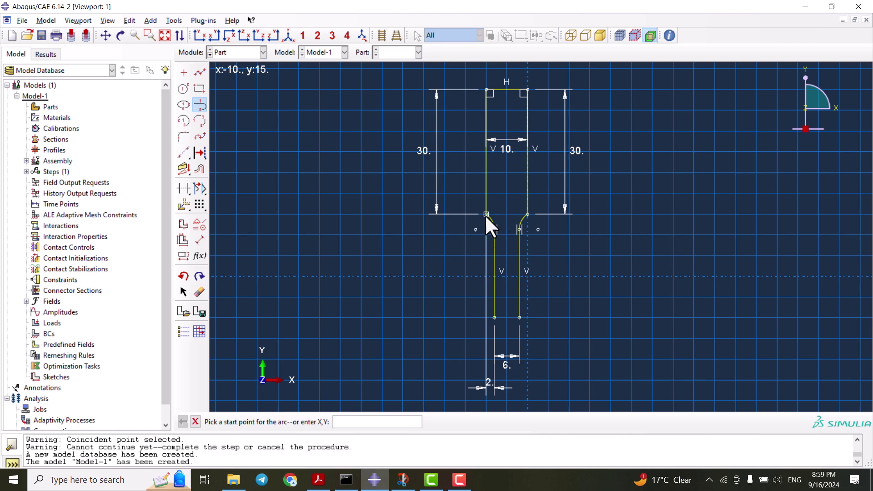
pyautogui.click(485, 214)
pyautogui.click(494, 229)
pyautogui.scroll(-1, 459, 238)
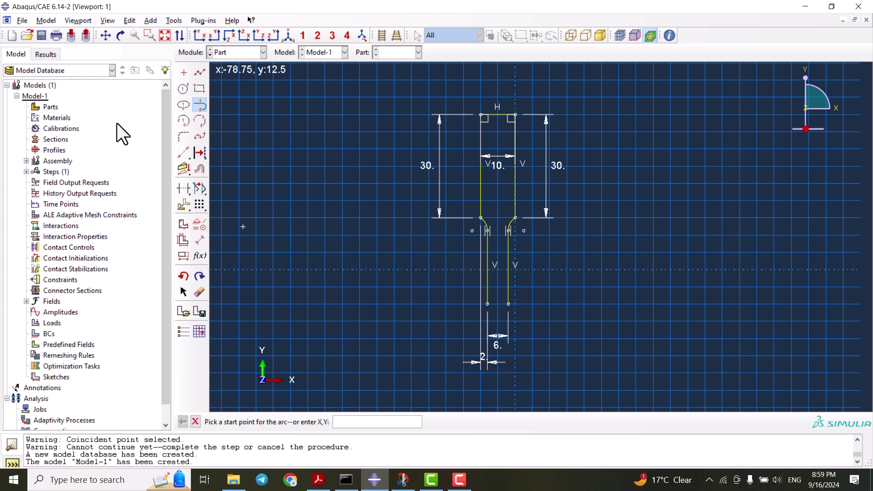
# Draw a horizontal construction line across the narrow lines' lower endpoints
pyautogui.click(181, 152)
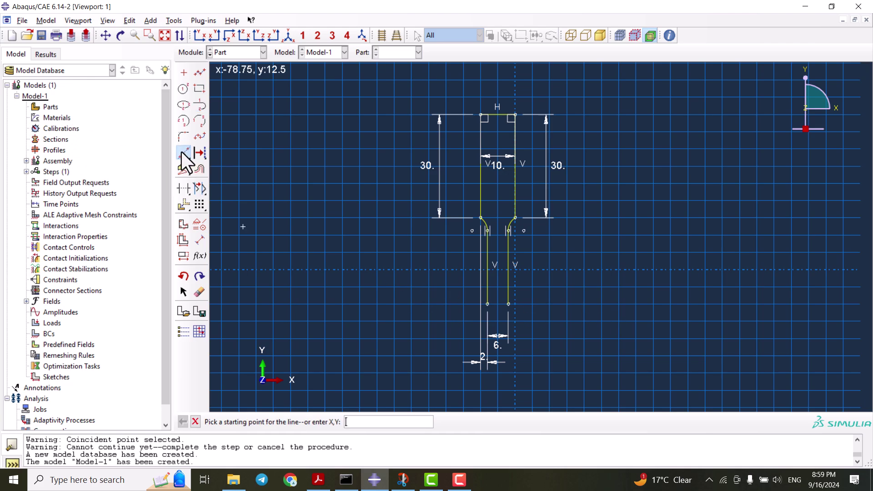
pyautogui.click(487, 304)
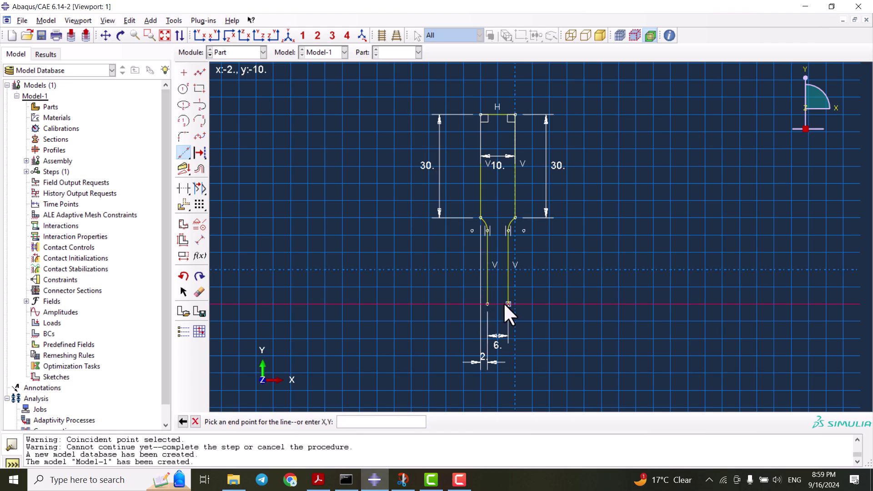
pyautogui.click(508, 303)
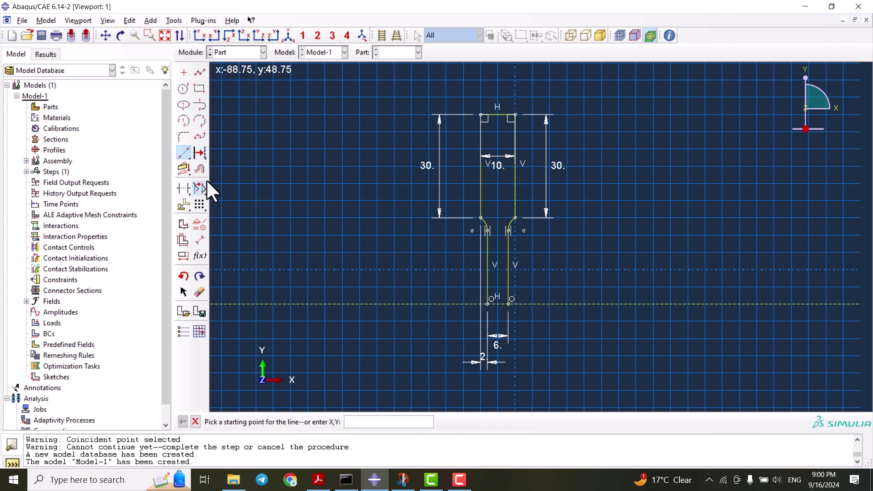
# Mirror a copy of the whole sketch about the construction line
pyautogui.click(183, 204)
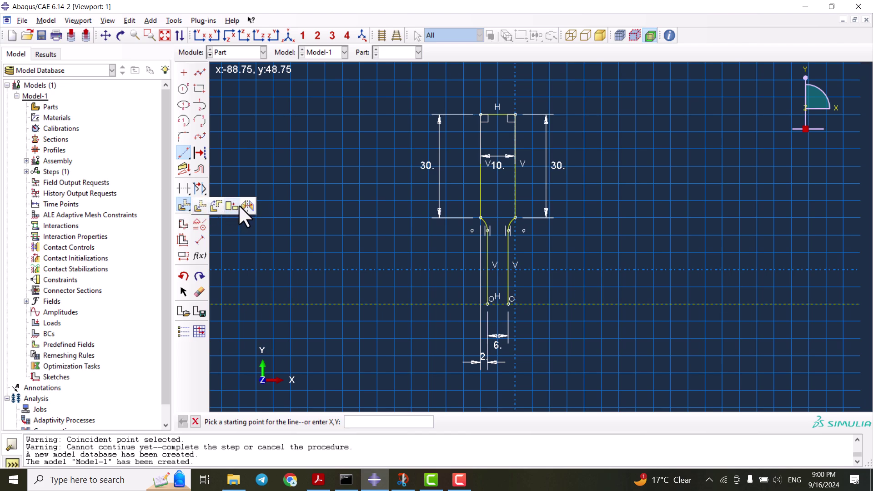
pyautogui.click(246, 206)
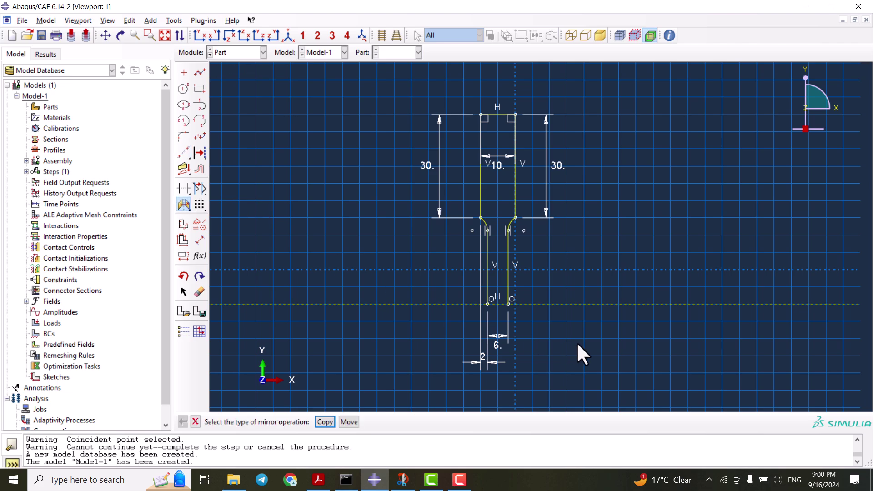
pyautogui.click(325, 423)
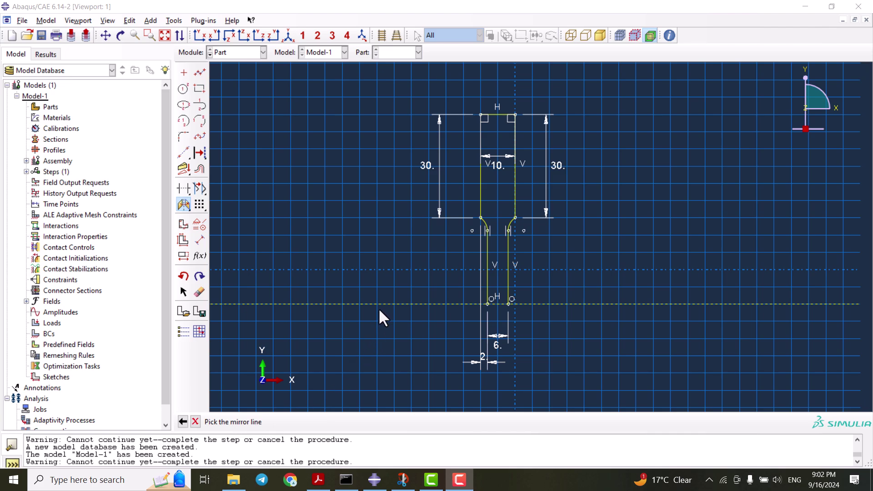
pyautogui.click(379, 309)
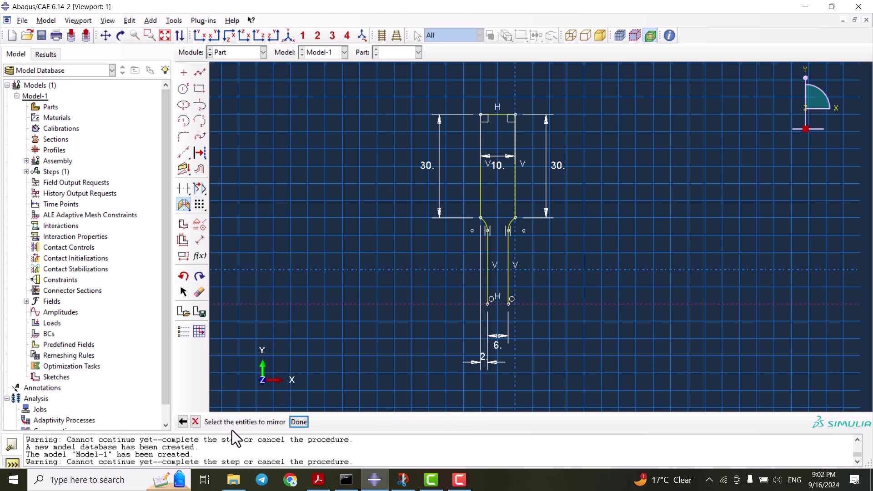
pyautogui.moveTo(396, 92)
pyautogui.mouseDown()
pyautogui.moveTo(579, 221)
pyautogui.moveTo(604, 287)
pyautogui.mouseUp()
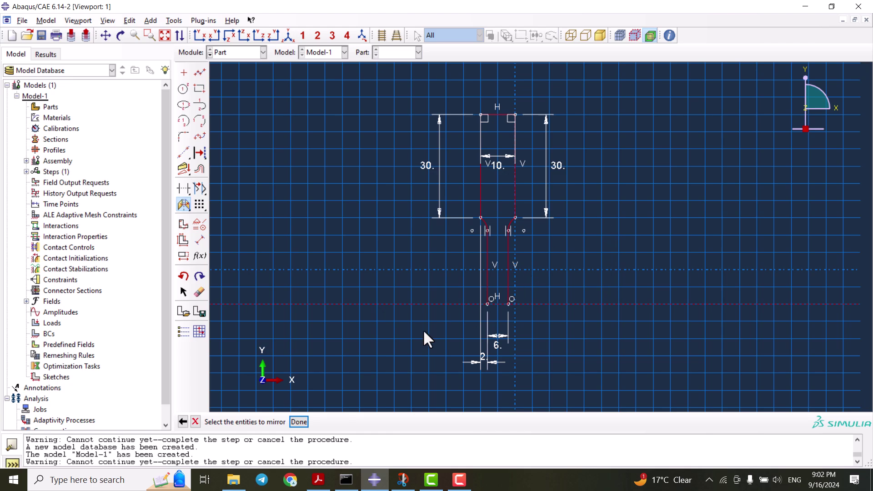
pyautogui.click(298, 422)
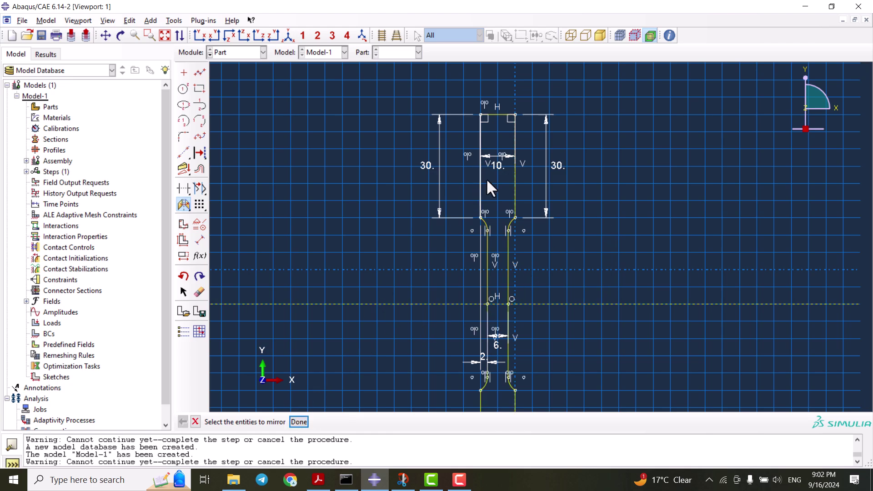
# Dimension the specimen's overall length from top to bottom edge as 100
pyautogui.scroll(-1, 486, 160)
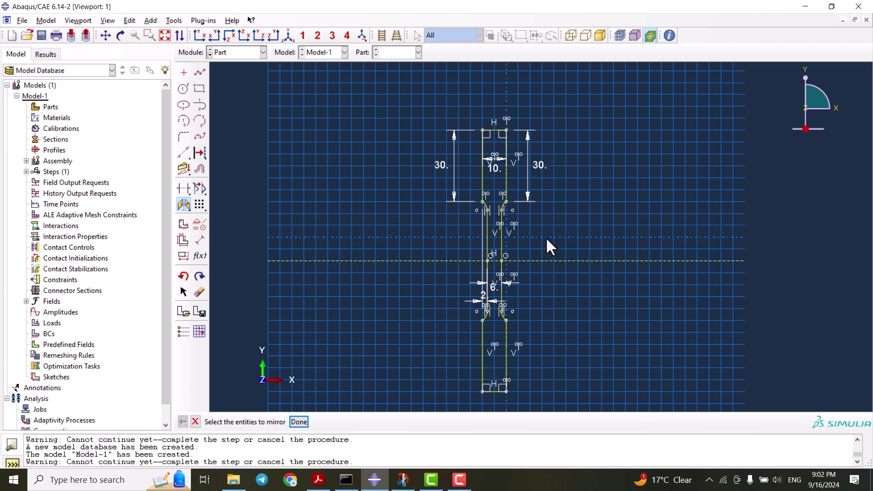
pyautogui.scroll(-1, 489, 234)
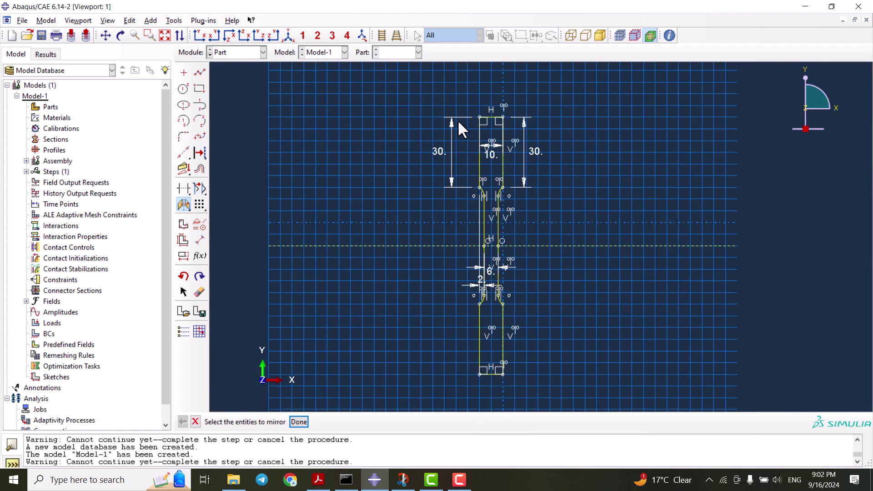
pyautogui.click(200, 240)
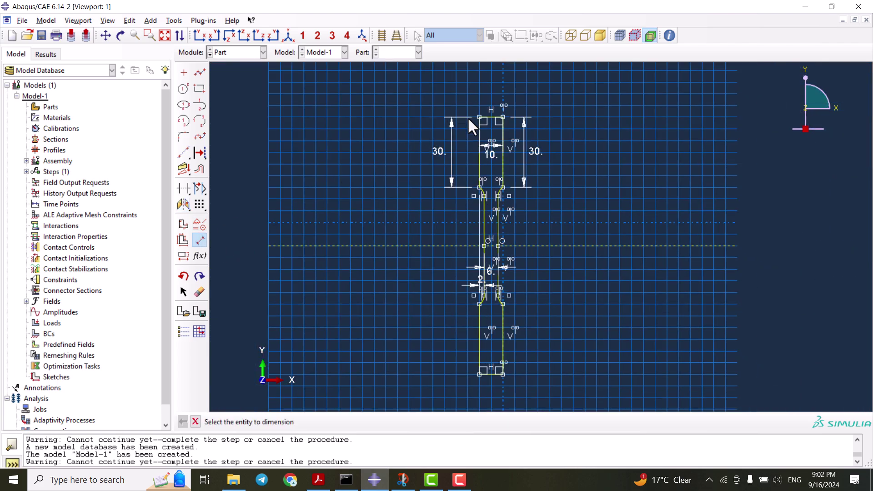
pyautogui.click(491, 116)
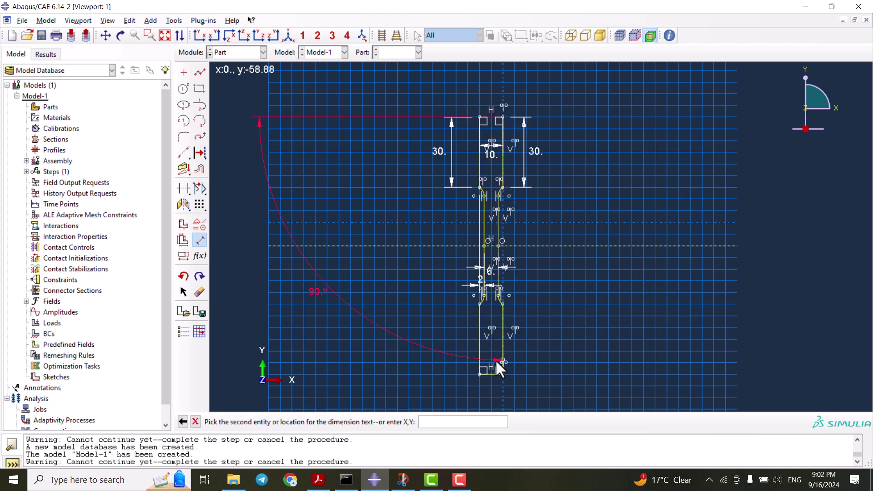
pyautogui.click(489, 372)
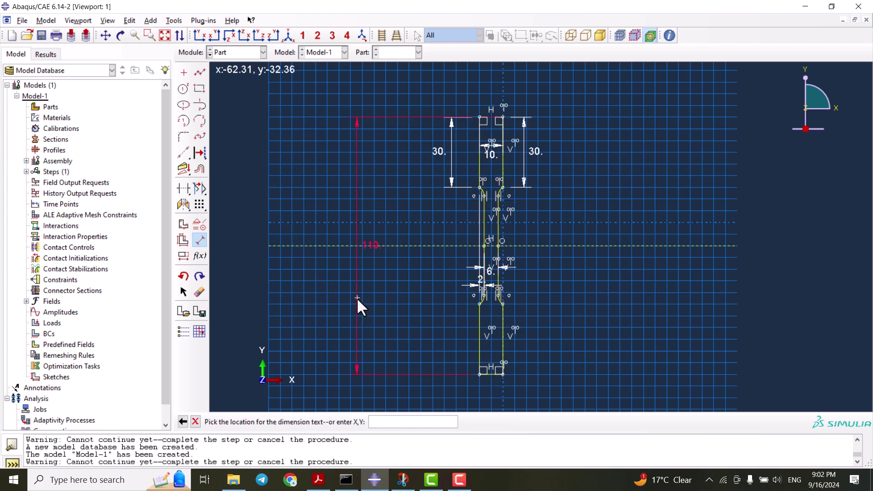
pyautogui.click(356, 297)
pyautogui.write('110')
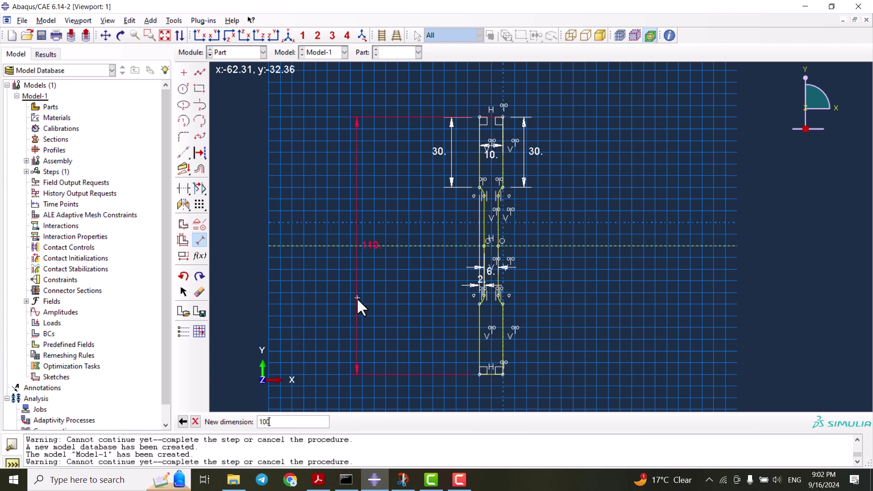
pyautogui.press('Return')
pyautogui.press('Return')
# Check the sketch against the reference specimen drawing in Snip & Sketch, then exit dimensioning
pyautogui.scroll(2, 484, 146)
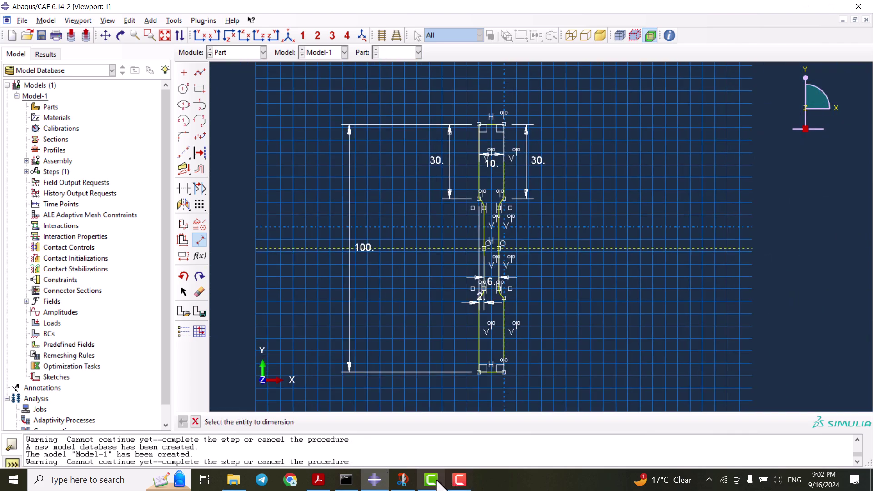
pyautogui.moveTo(402, 479)
pyautogui.click(395, 446)
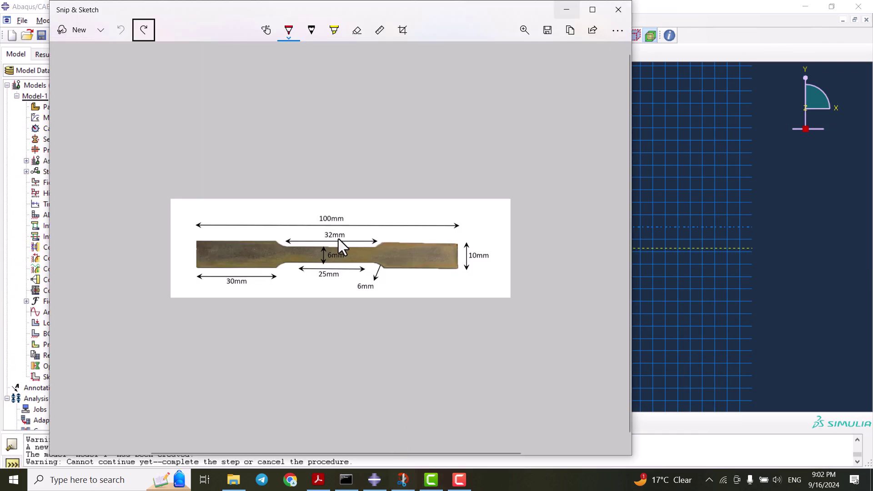
pyautogui.click(694, 185)
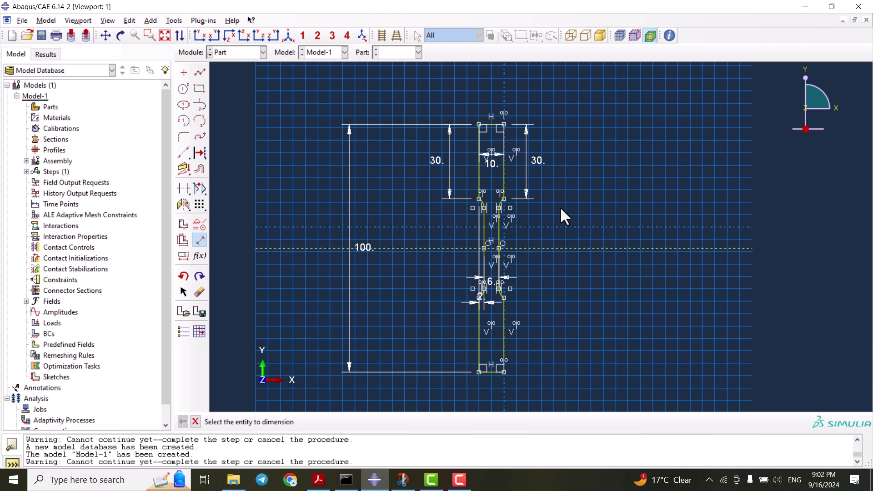
pyautogui.press('Escape')
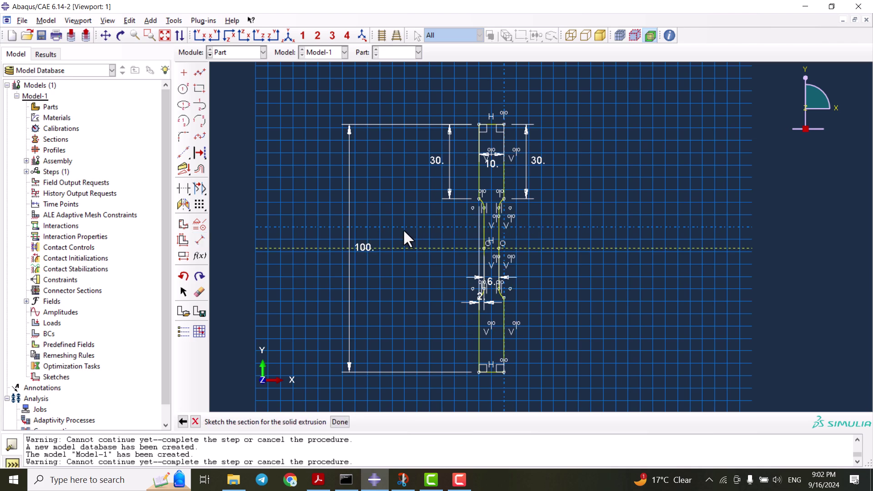
pyautogui.click(339, 421)
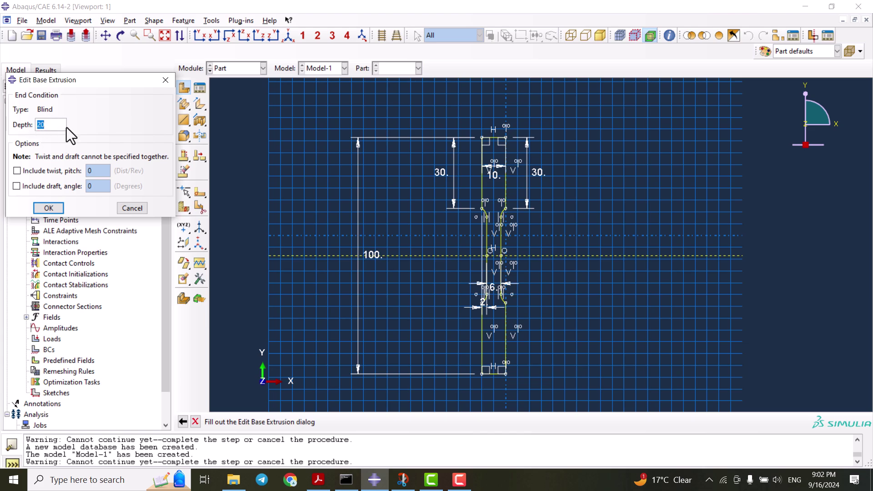
pyautogui.write('1')
pyautogui.click(44, 208)
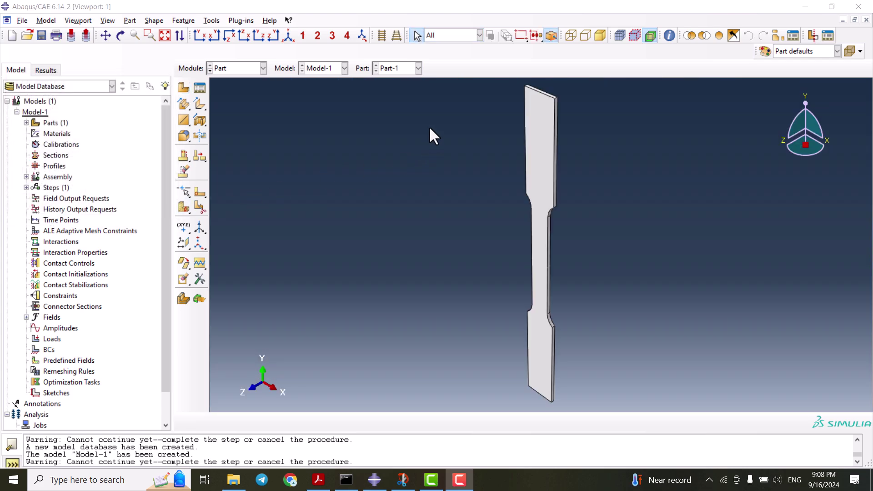
pyautogui.scroll(-3, 572, 217)
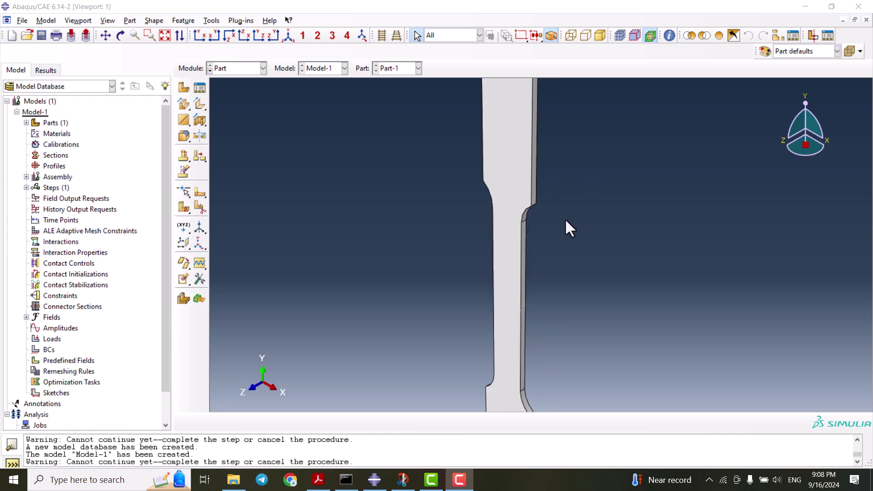
pyautogui.scroll(-2, 565, 218)
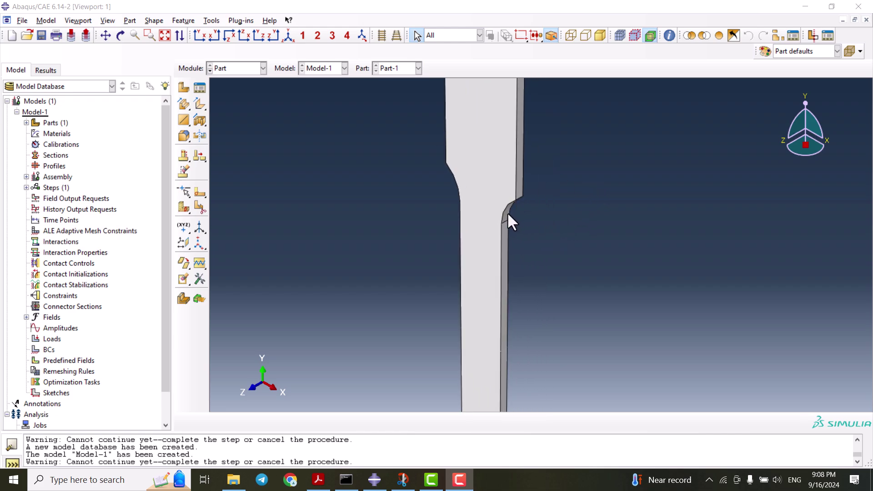
pyautogui.scroll(3, 519, 160)
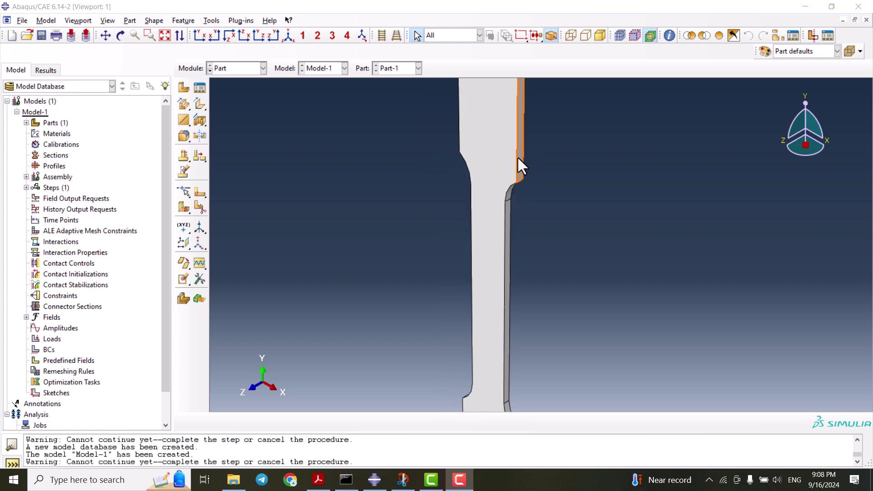
pyautogui.scroll(-1, 508, 334)
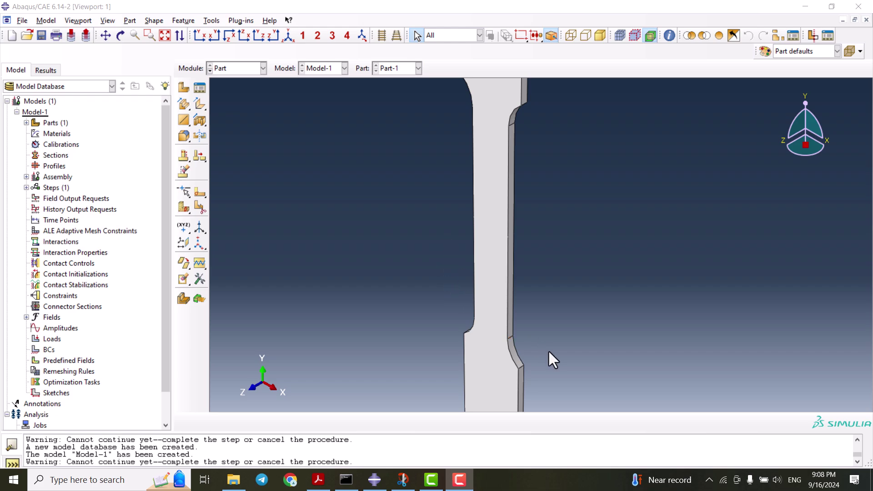
# Partition the specimen with a 3-point cutting plane across the neck at the upper fillet
pyautogui.click(184, 209)
pyautogui.scroll(2, 511, 141)
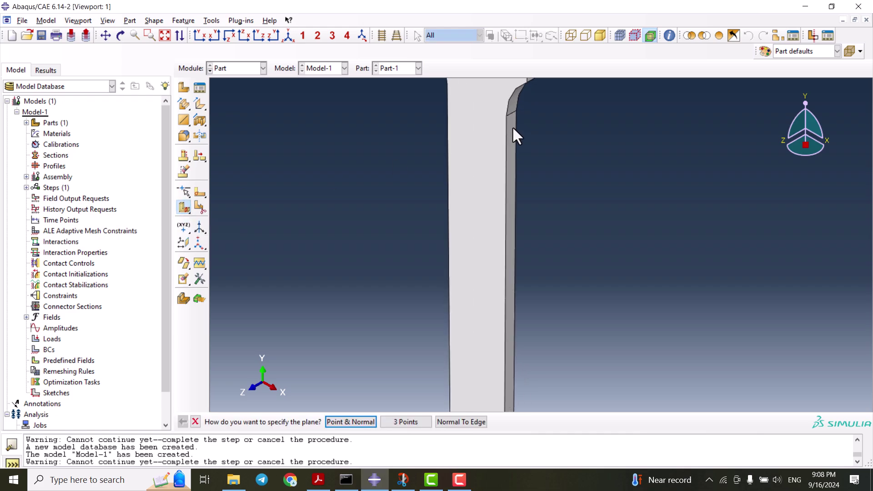
pyautogui.scroll(-1, 471, 318)
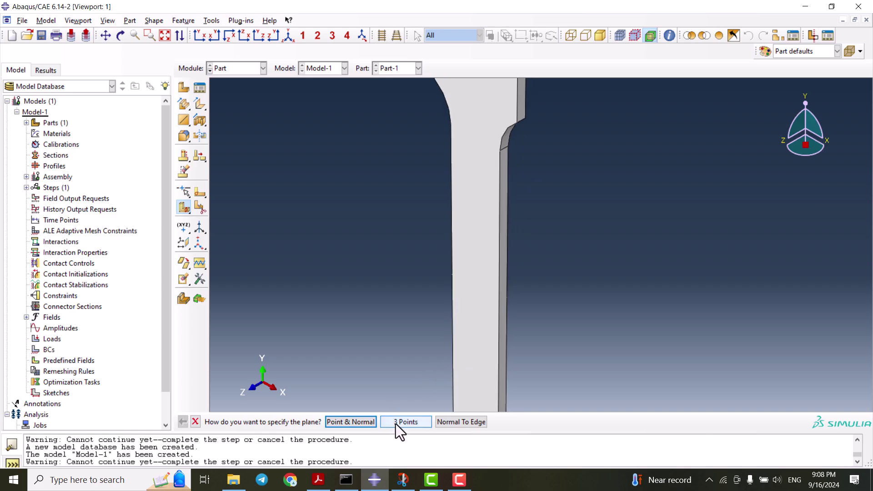
pyautogui.click(395, 424)
pyautogui.scroll(2, 508, 120)
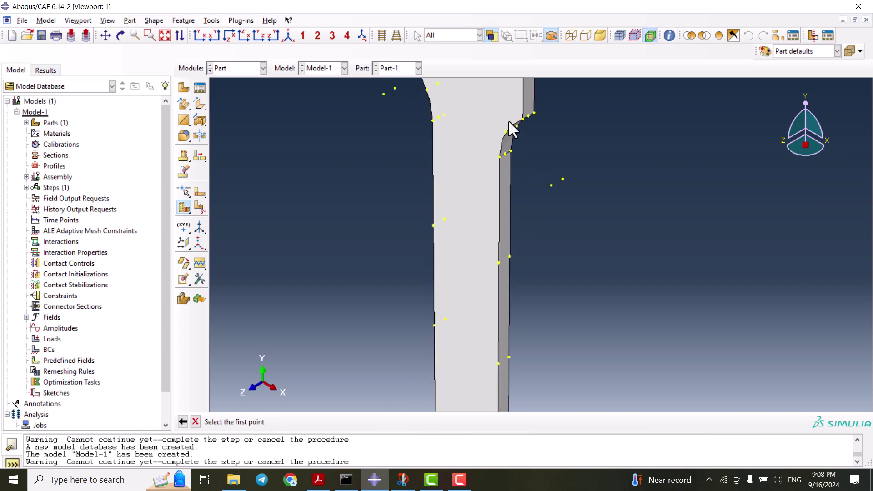
pyautogui.click(511, 156)
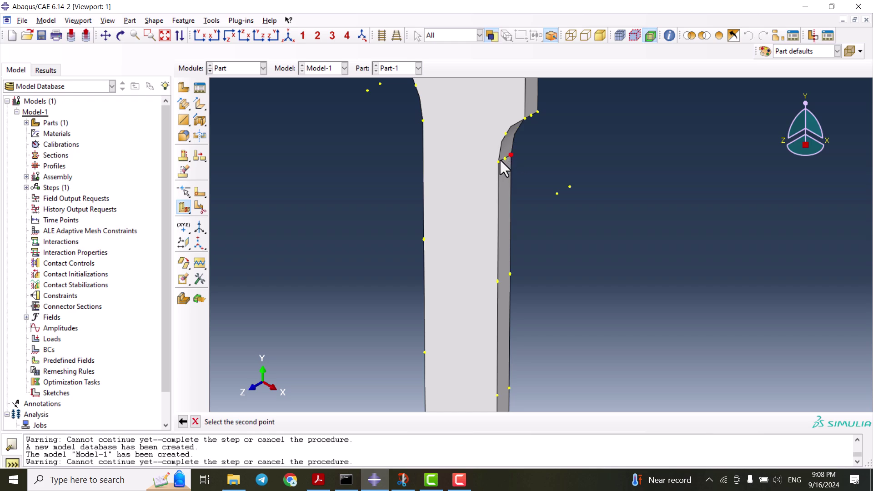
pyautogui.click(498, 161)
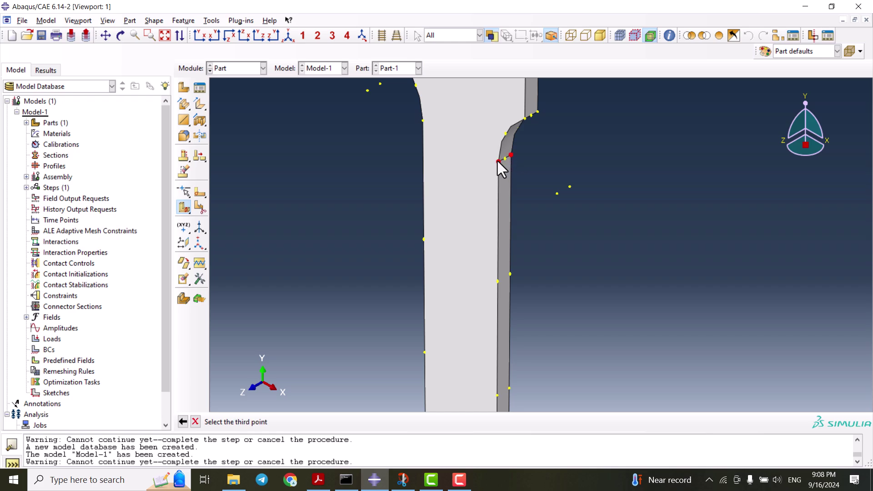
pyautogui.click(421, 120)
pyautogui.scroll(-3, 438, 200)
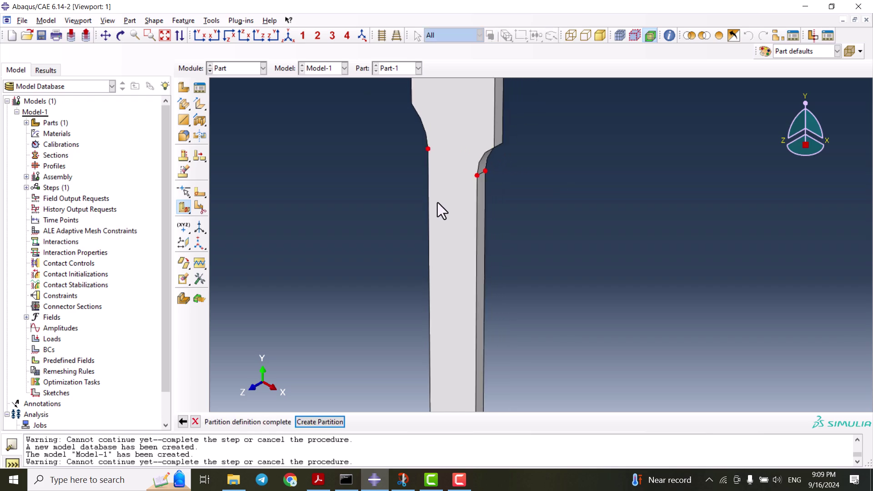
pyautogui.click(330, 420)
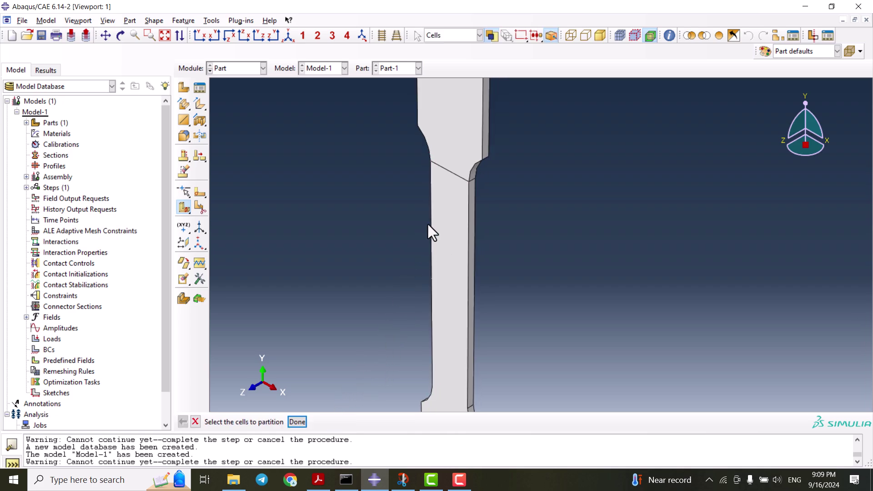
# Select the lower cell for the next partition and rotate the view to inspect the cut
pyautogui.click(450, 179)
pyautogui.keyDown('ctrl'); pyautogui.keyDown('alt'); pyautogui.moveTo(530, 238); pyautogui.dragTo(460, 276); pyautogui.keyUp('alt'); pyautogui.keyUp('ctrl')
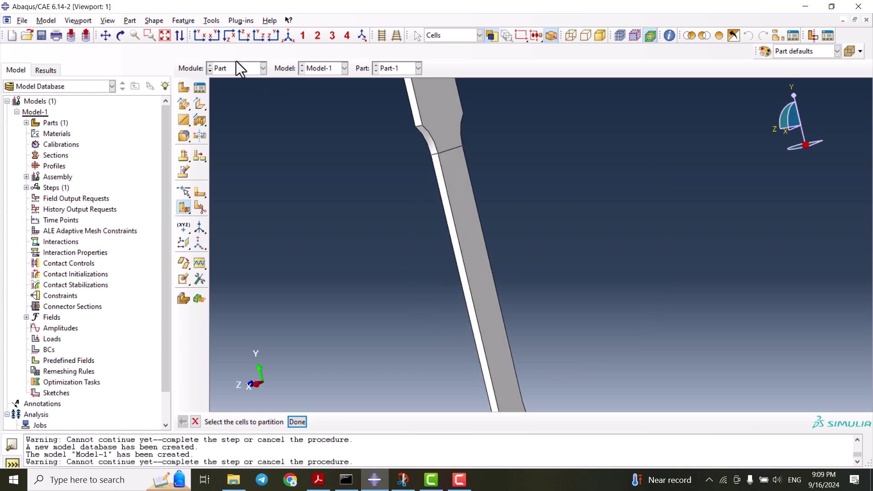
pyautogui.click(121, 36)
pyautogui.moveTo(499, 185); pyautogui.dragTo(596, 218)
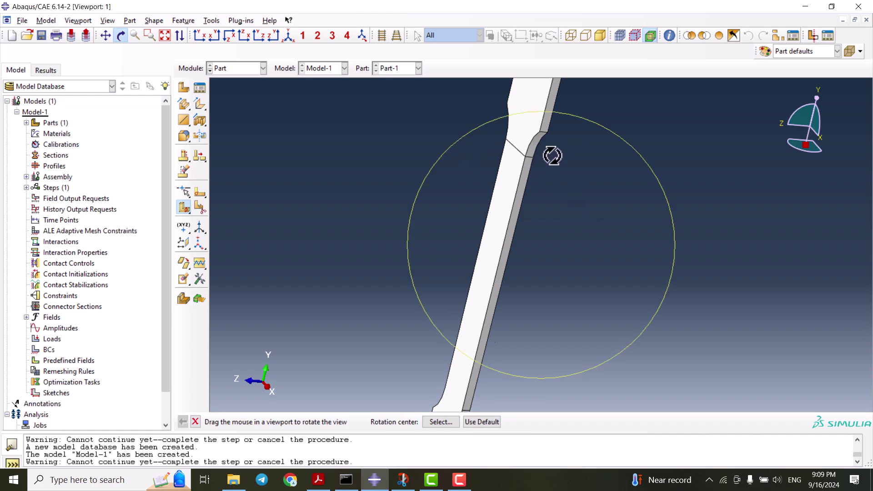
pyautogui.moveTo(552, 156); pyautogui.dragTo(526, 175)
pyautogui.moveTo(558, 246); pyautogui.dragTo(535, 279)
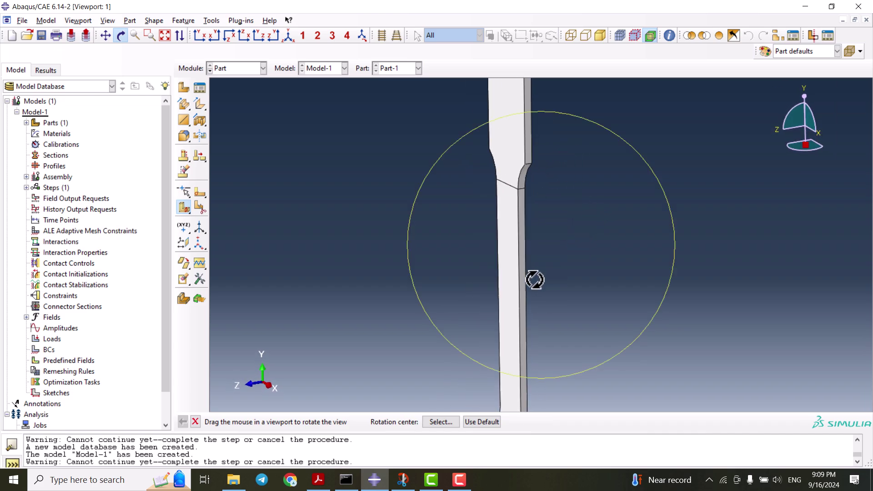
pyautogui.press('Escape')
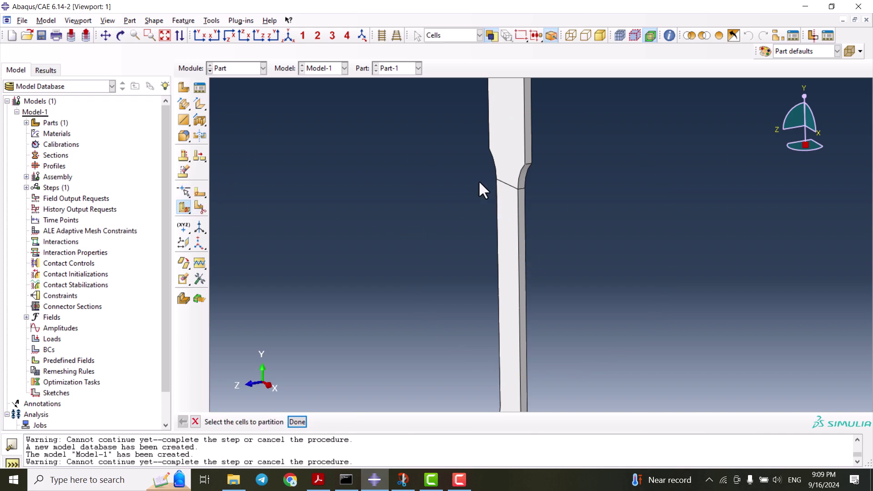
# Cut the upper cell with a 3-point plane near the notch
pyautogui.click(507, 119)
pyautogui.middleClick(462, 310)
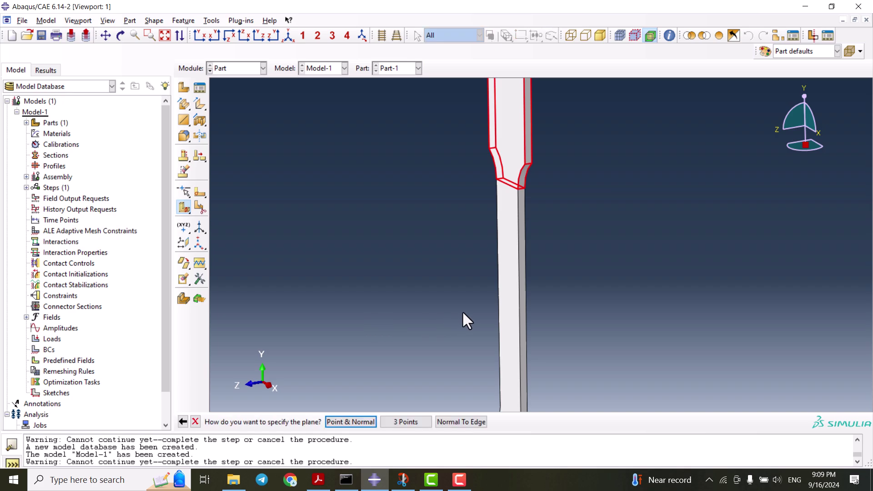
pyautogui.click(411, 424)
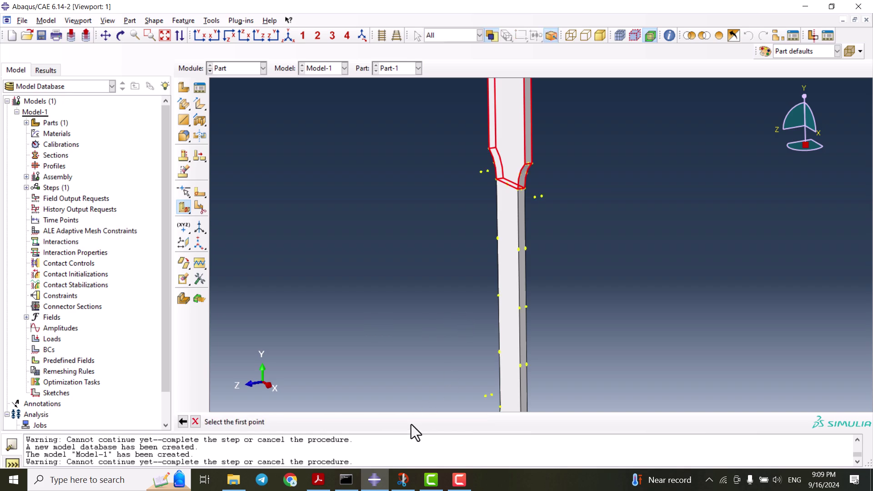
pyautogui.click(532, 163)
pyautogui.click(525, 164)
pyautogui.click(488, 148)
pyautogui.middleClick(430, 222)
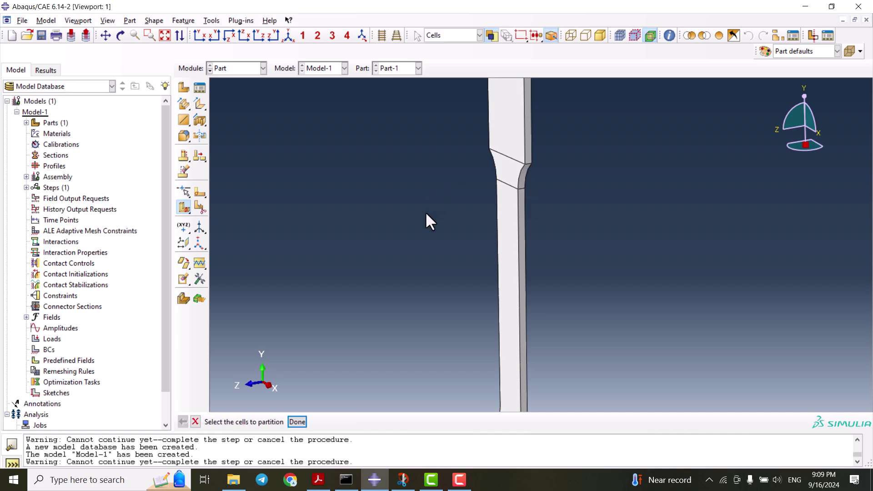
# Cut the cell at the lower neck step with a 3-point plane
pyautogui.scroll(-1, 500, 166)
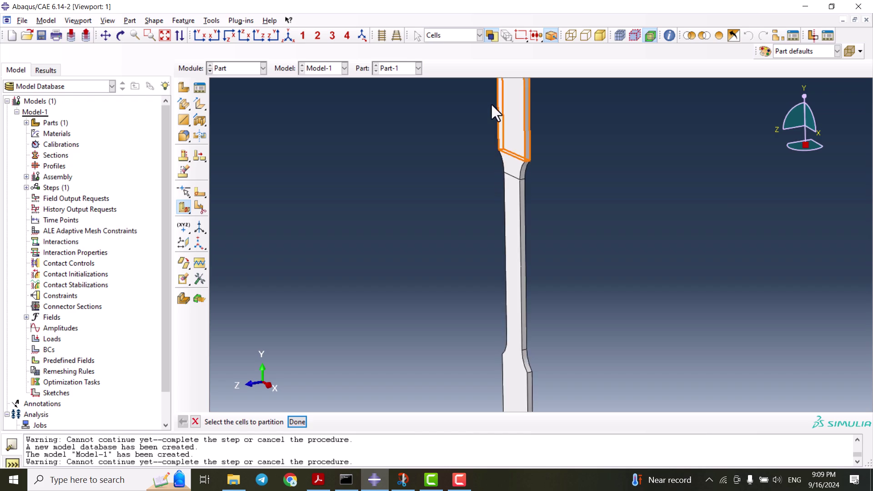
pyautogui.scroll(2, 510, 266)
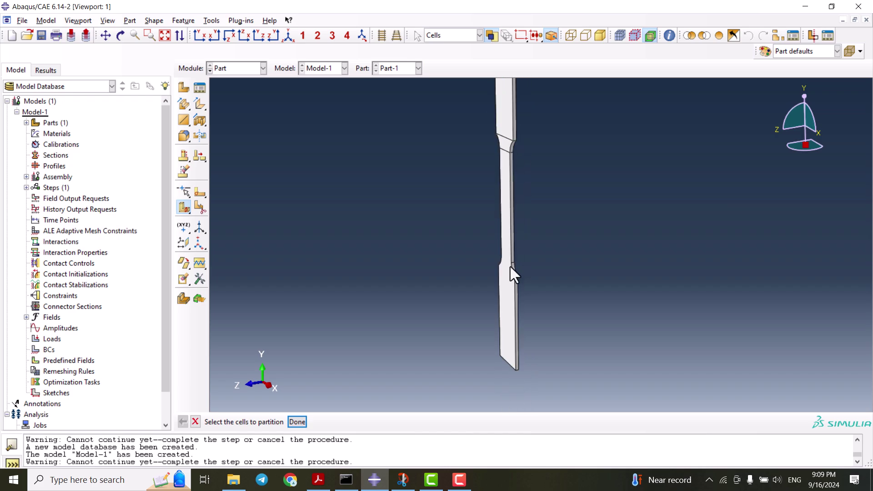
pyautogui.click(511, 294)
pyautogui.middleClick(395, 295)
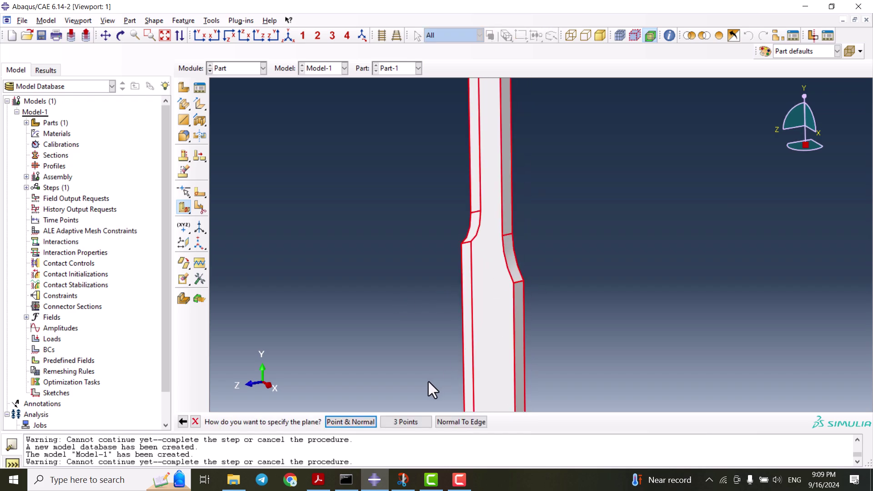
pyautogui.click(405, 422)
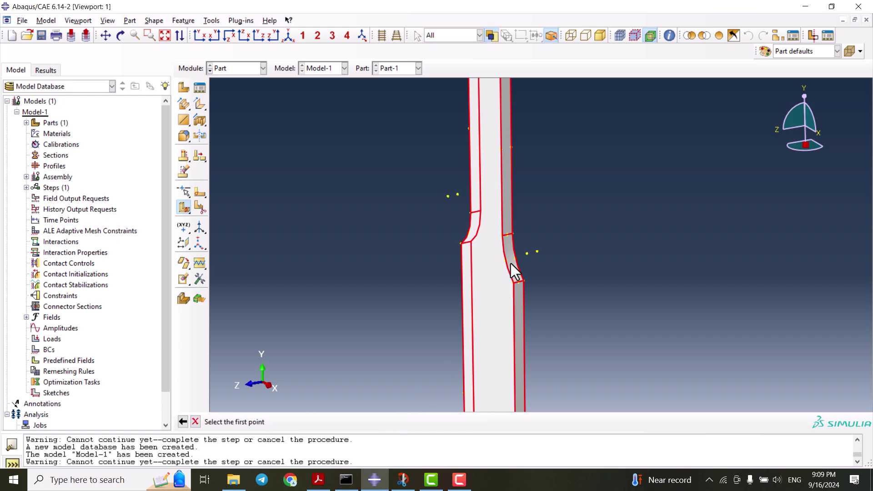
pyautogui.click(512, 235)
pyautogui.click(502, 236)
pyautogui.click(470, 214)
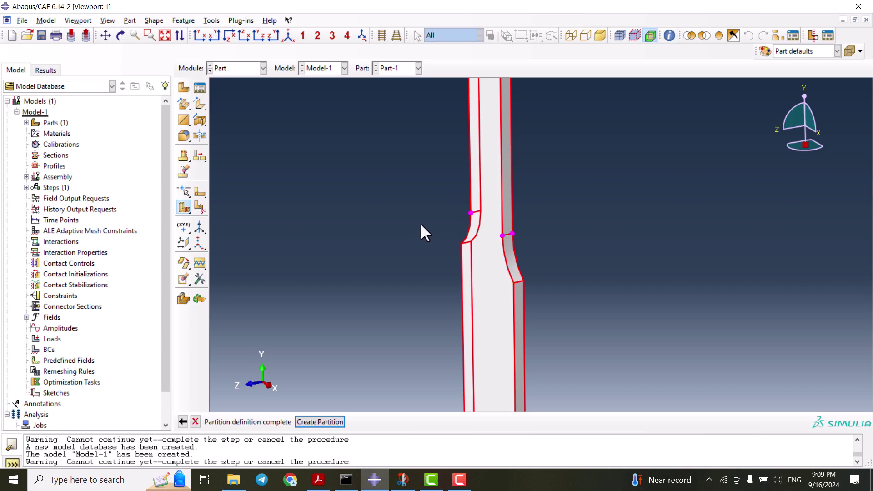
pyautogui.middleClick(421, 227)
# Cut the lower cell with a 3-point plane at the lower fillet, completing the partitions
pyautogui.click(479, 281)
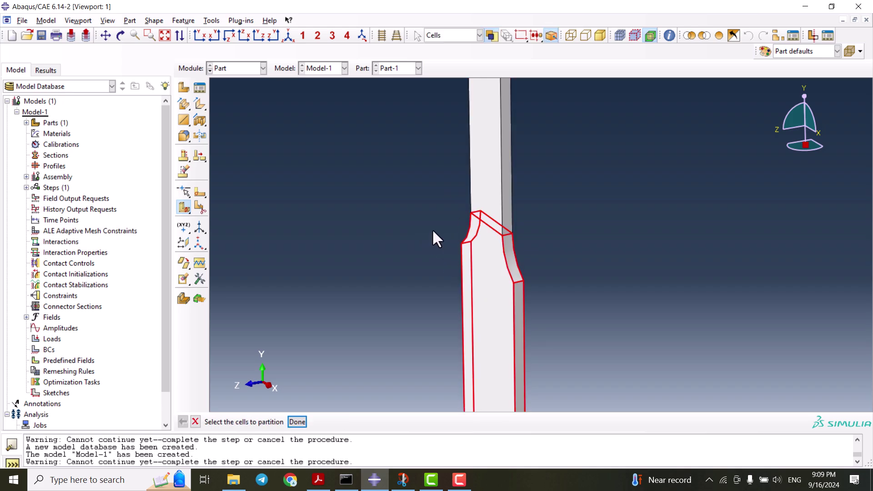
pyautogui.middleClick(541, 287)
pyautogui.click(410, 421)
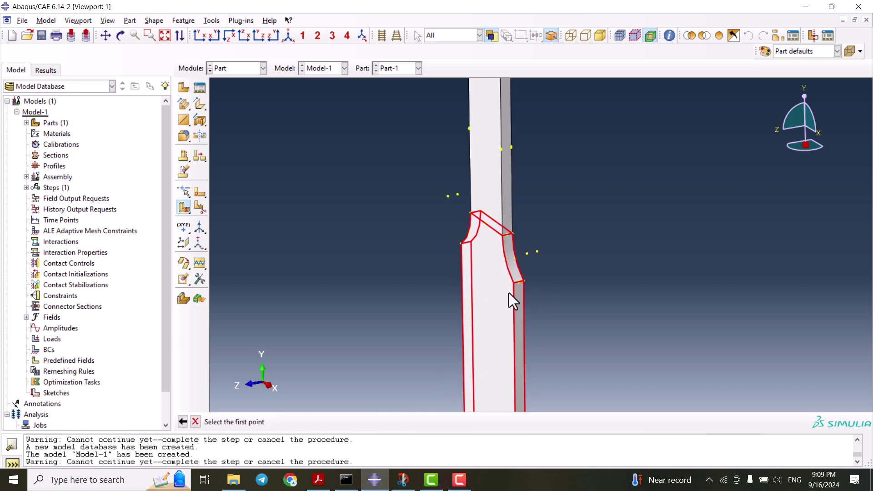
pyautogui.click(524, 281)
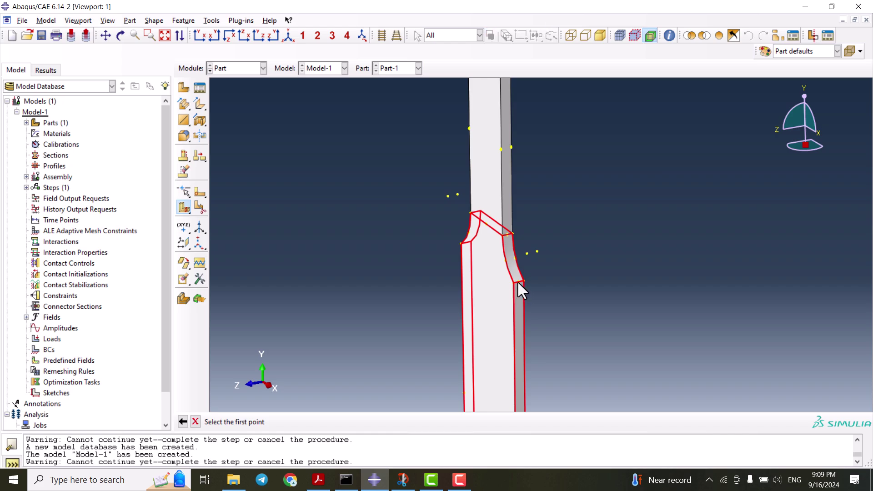
pyautogui.click(514, 283)
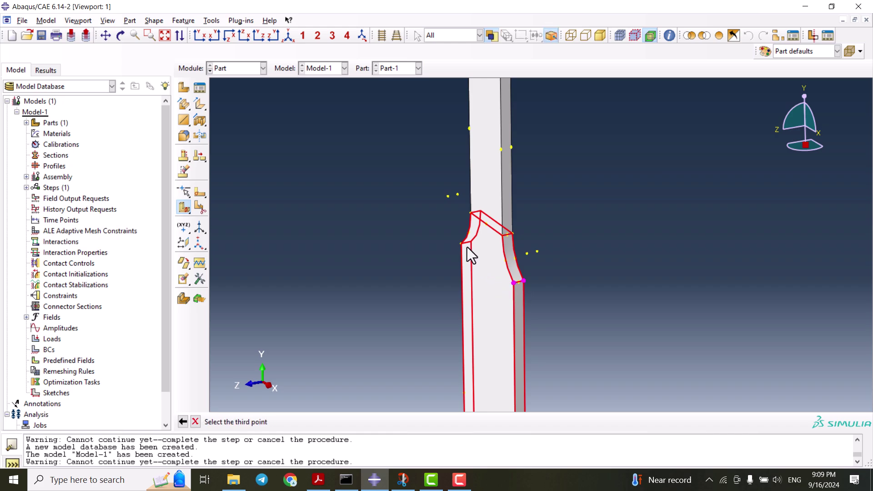
pyautogui.click(462, 243)
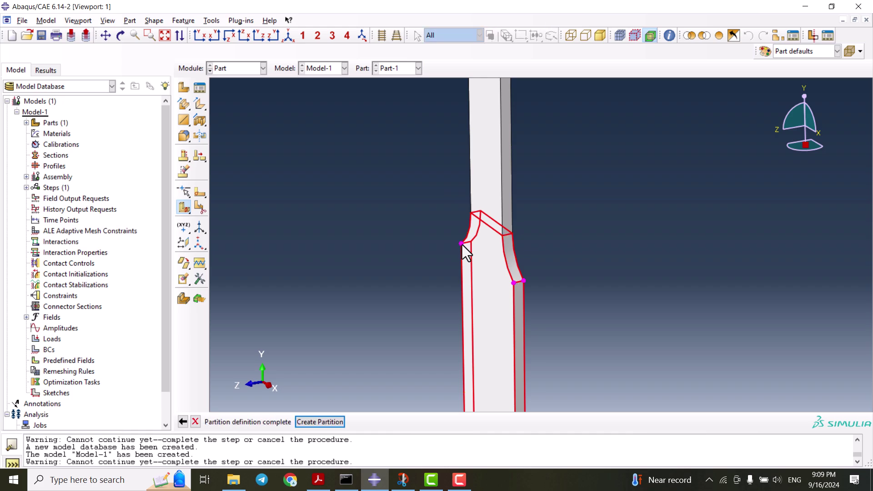
pyautogui.middleClick(410, 231)
pyautogui.scroll(-2, 449, 337)
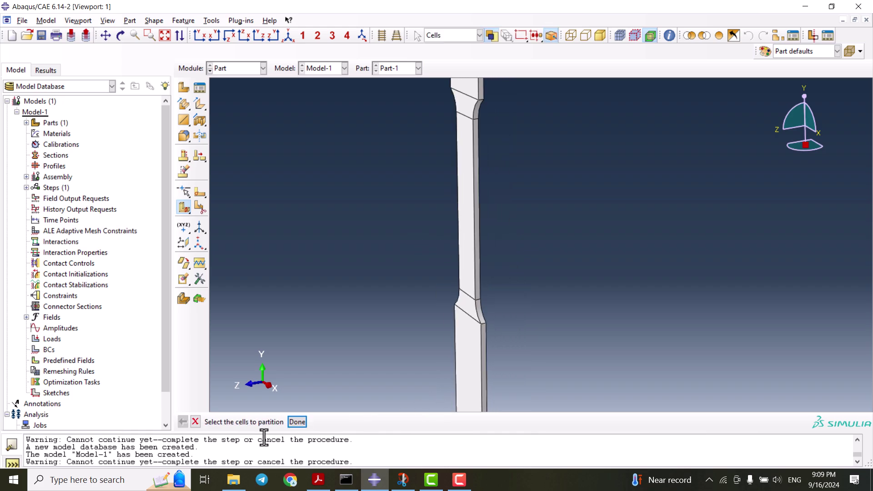
pyautogui.click(297, 422)
# Show the partitioned part in isometric view and tilt it for inspection
pyautogui.scroll(-2, 474, 284)
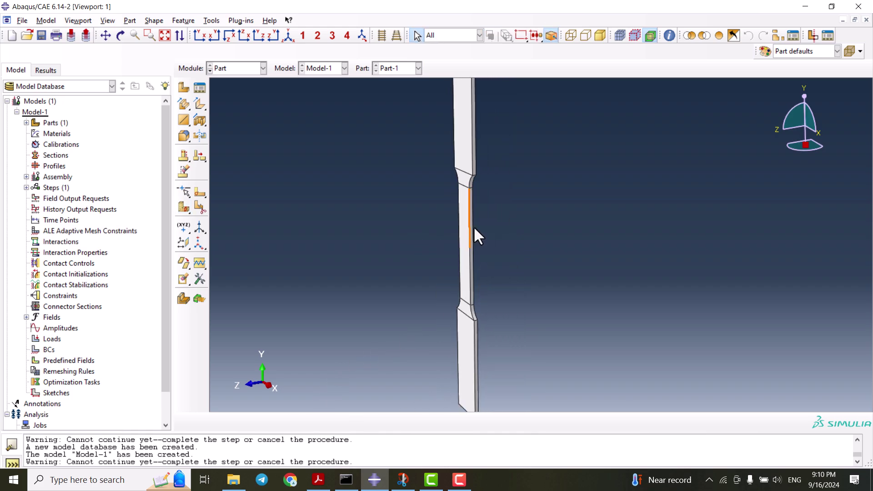
pyautogui.scroll(-3, 506, 220)
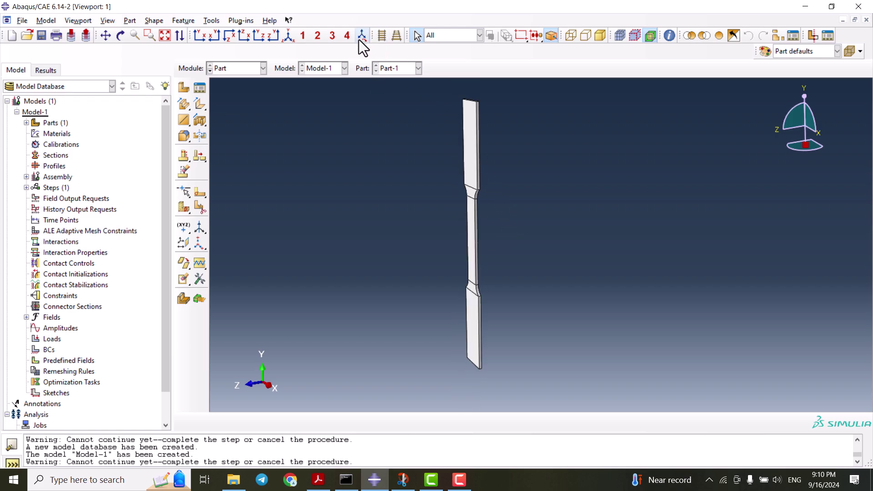
pyautogui.click(288, 35)
pyautogui.scroll(2, 600, 221)
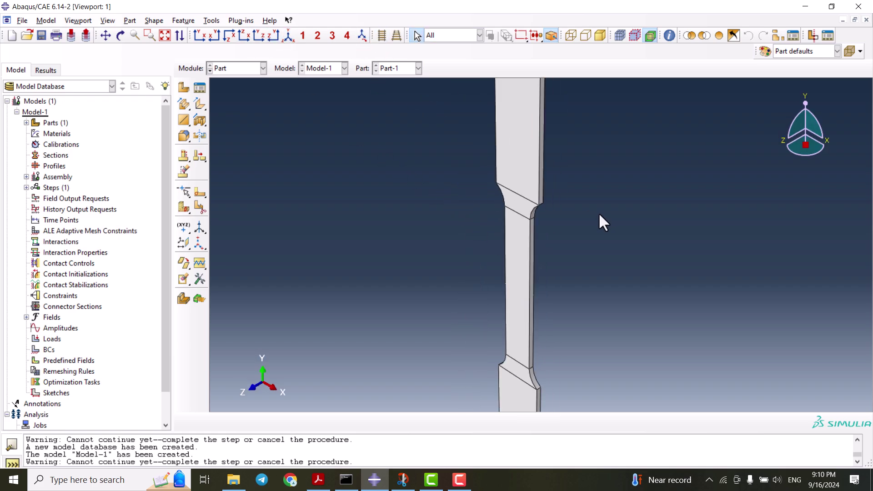
pyautogui.keyDown('ctrl'); pyautogui.keyDown('alt'); pyautogui.moveTo(489, 271); pyautogui.dragTo(549, 284); pyautogui.keyUp('alt'); pyautogui.keyUp('ctrl')
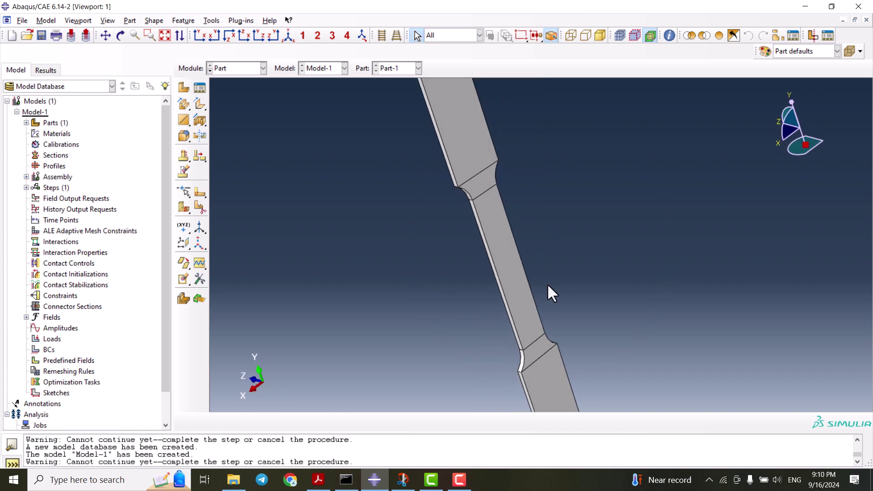
# Reset to the isometric view and switch to the Property module
pyautogui.click(287, 34)
pyautogui.click(234, 71)
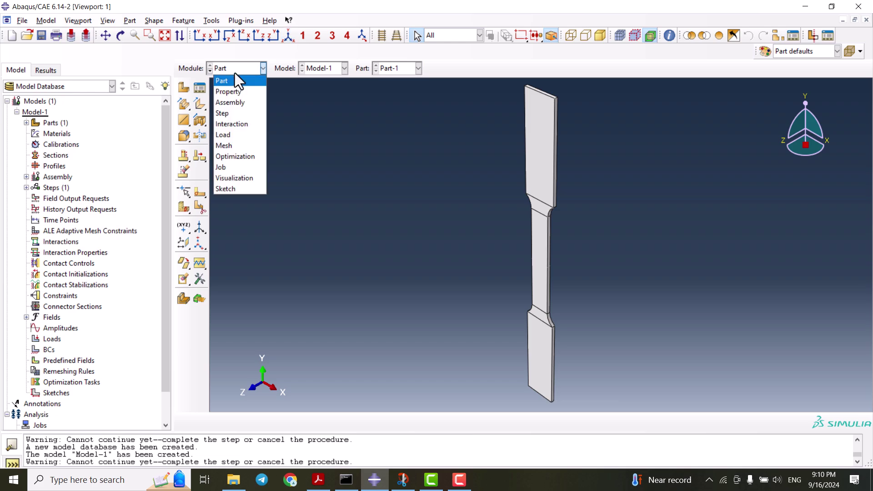
pyautogui.click(234, 74)
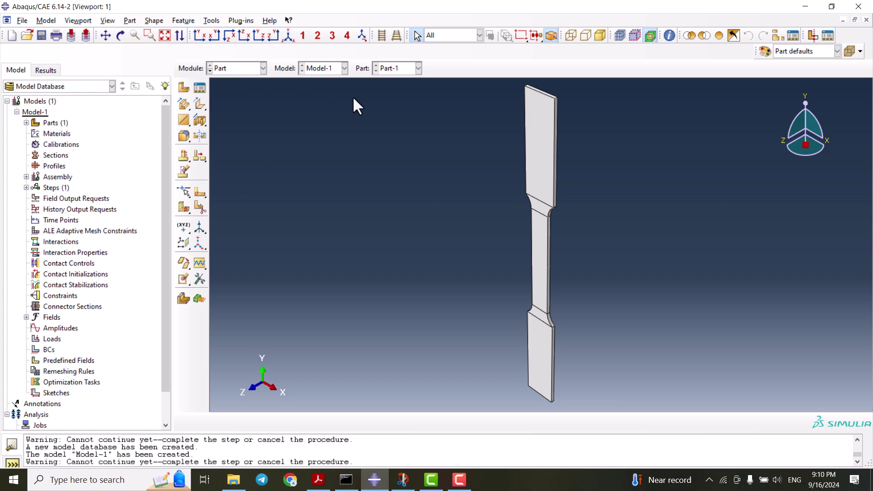
pyautogui.click(234, 68)
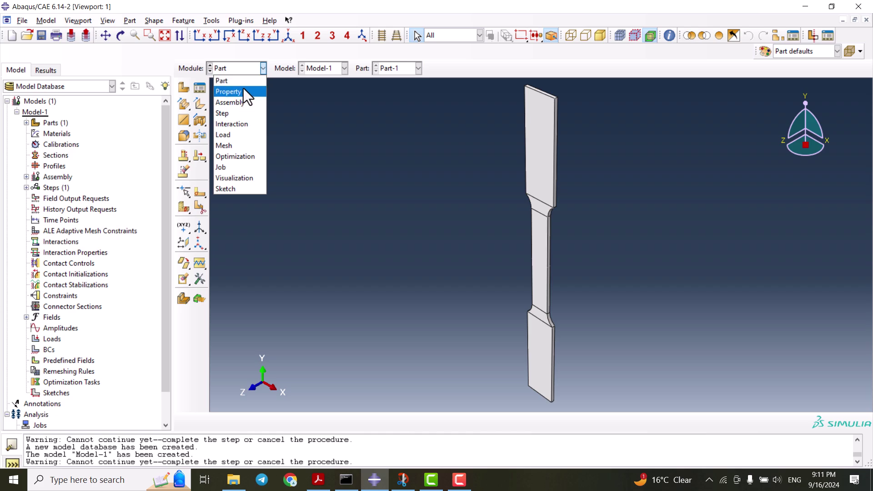
pyautogui.click(244, 91)
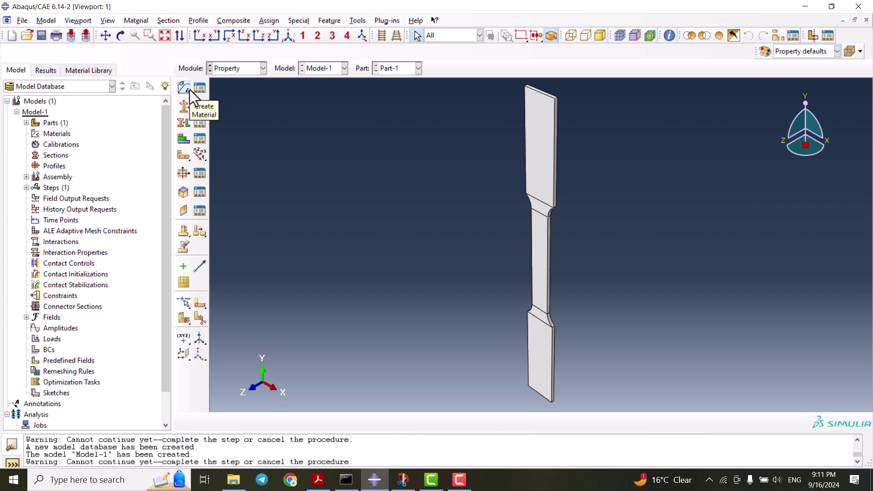
# Create material 'Steel' with elastic Young's Modulus 210000 and Poisson's Ratio 0.33
pyautogui.click(184, 87)
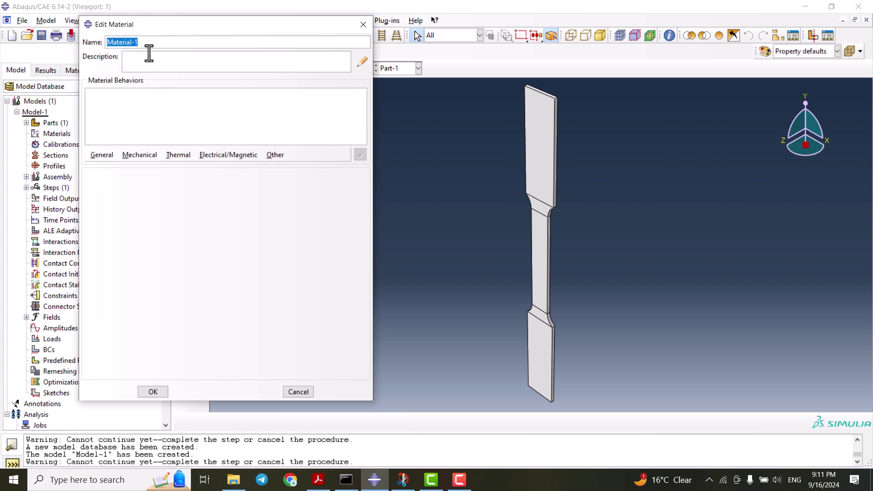
pyautogui.write('Steel')
pyautogui.click(141, 158)
pyautogui.moveTo(157, 169)
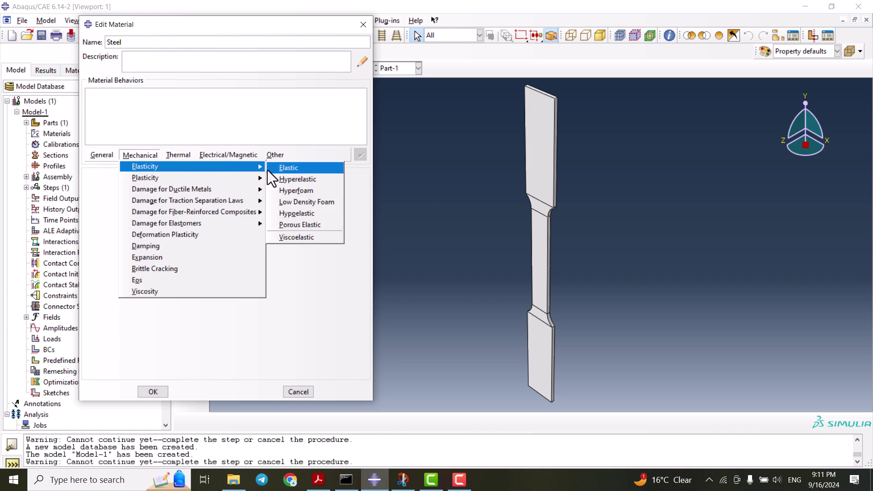
pyautogui.click(291, 168)
pyautogui.click(125, 311)
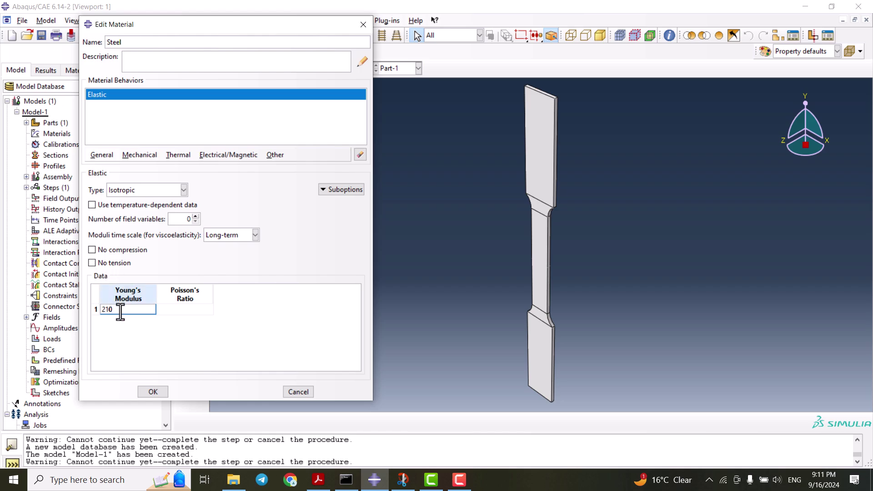
pyautogui.write('0000')
pyautogui.click(178, 310)
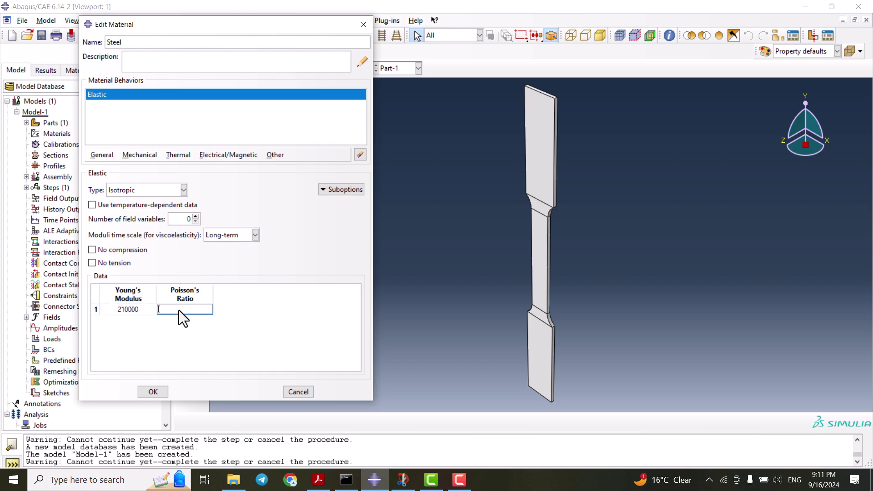
pyautogui.write('0.33')
pyautogui.click(173, 126)
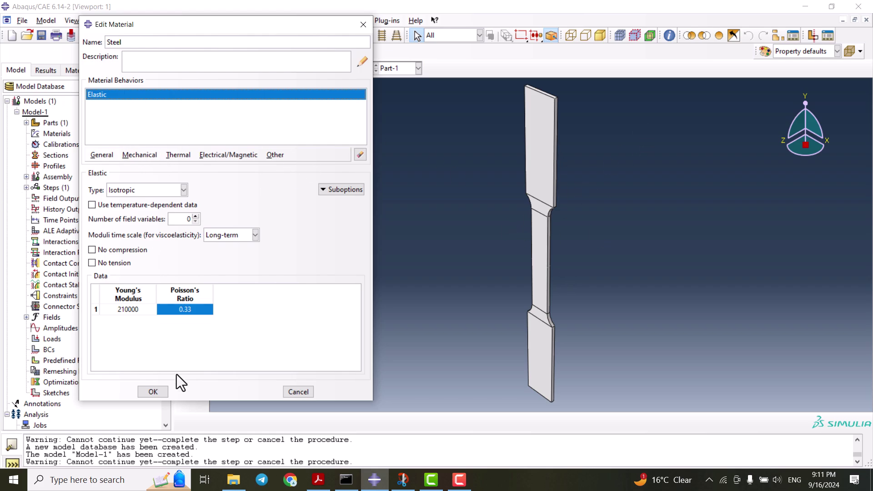
pyautogui.click(153, 392)
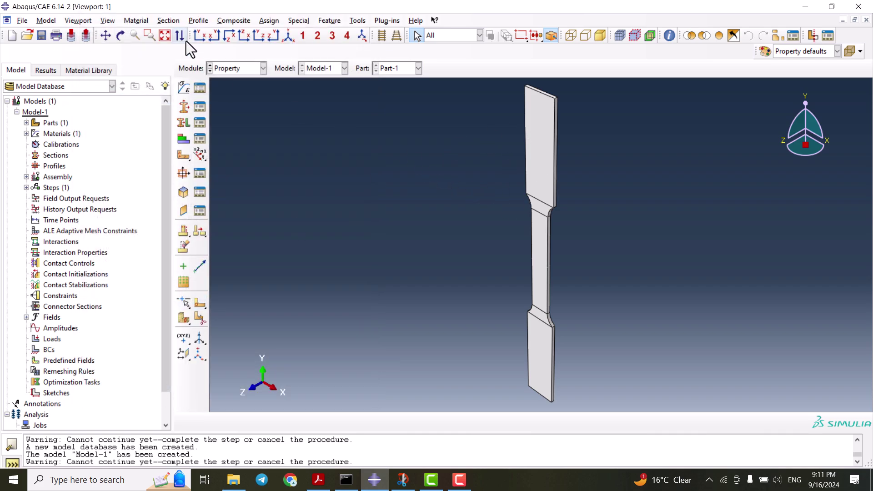
# Create Section-1, a solid homogeneous section using the Steel material
pyautogui.click(236, 67)
pyautogui.click(226, 89)
pyautogui.click(187, 104)
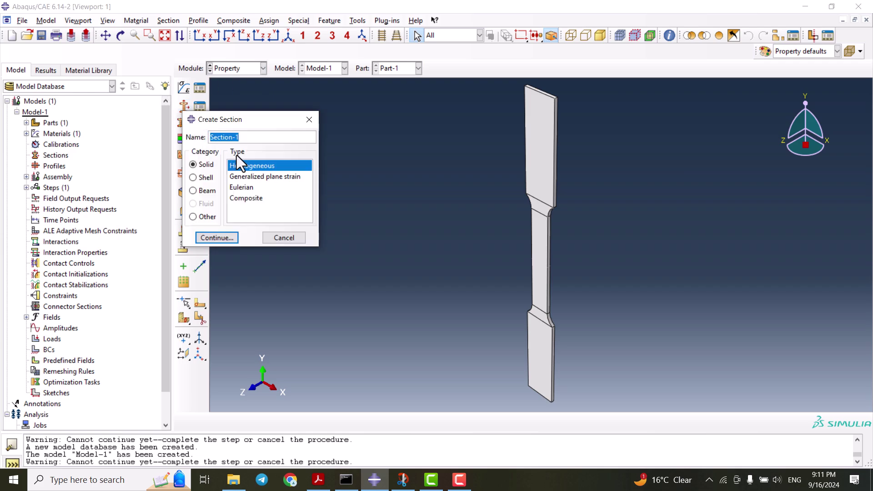
pyautogui.click(233, 237)
pyautogui.scroll(1, 468, 244)
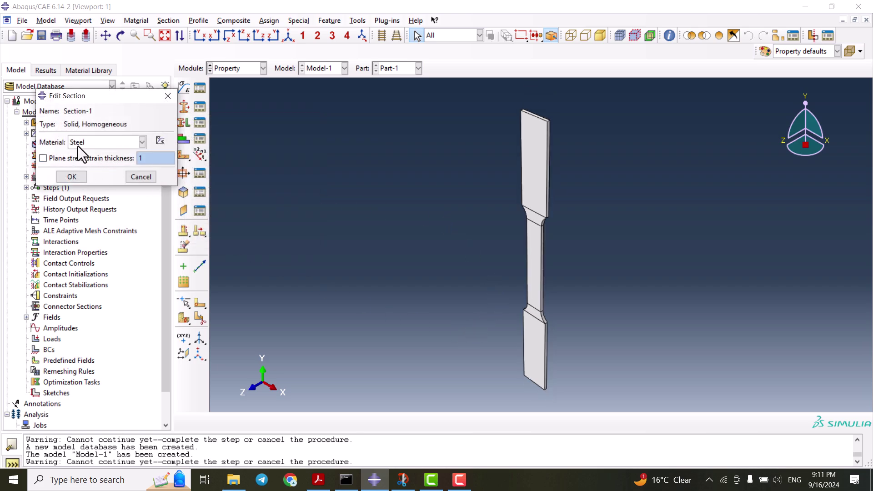
pyautogui.click(72, 176)
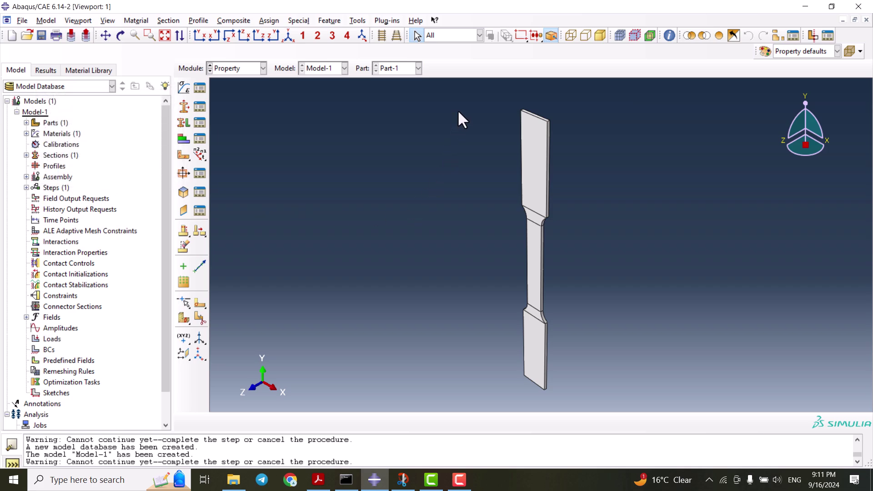
# Assign Section-1 to the whole specimen by box-selecting the part
pyautogui.click(183, 123)
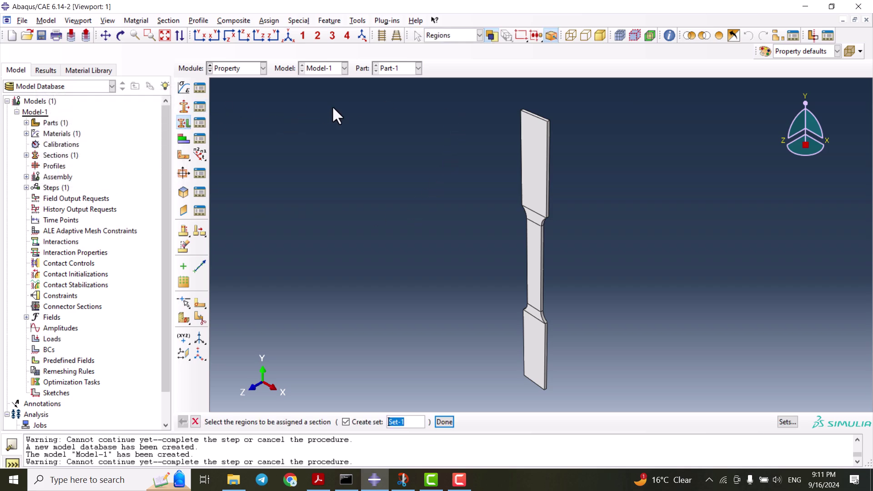
pyautogui.moveTo(468, 92); pyautogui.dragTo(613, 394)
pyautogui.click(437, 422)
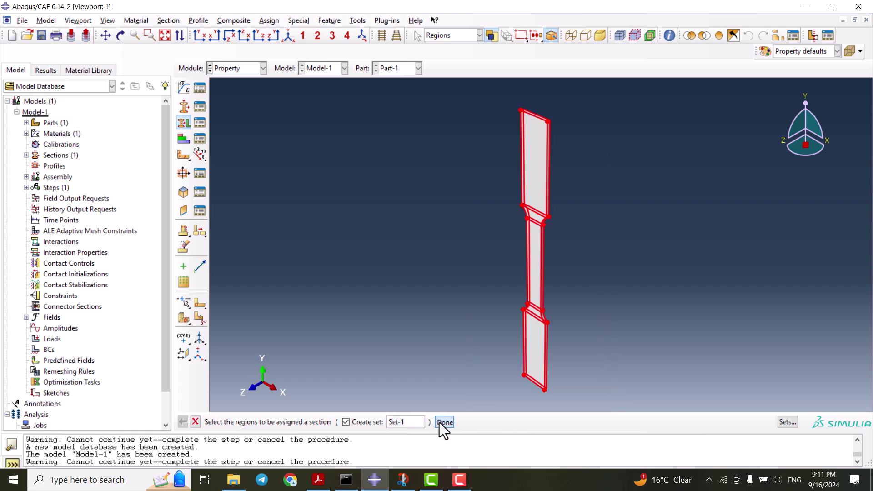
pyautogui.click(184, 246)
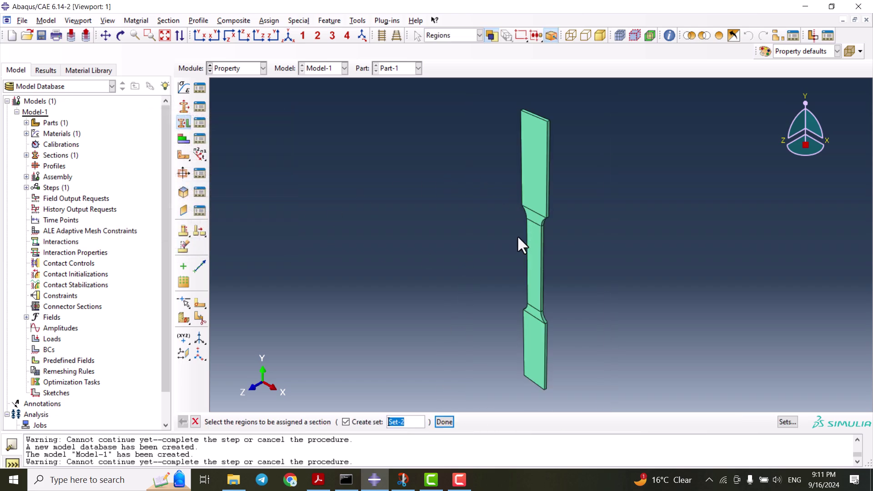
pyautogui.scroll(-3, 607, 224)
pyautogui.scroll(2, 479, 201)
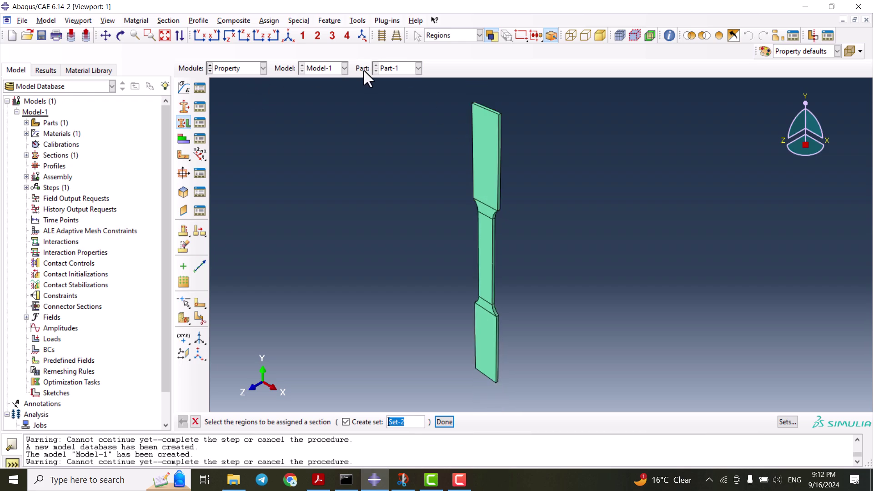
# Create an independent instance of Part-1 in the Assembly module
pyautogui.click(252, 69)
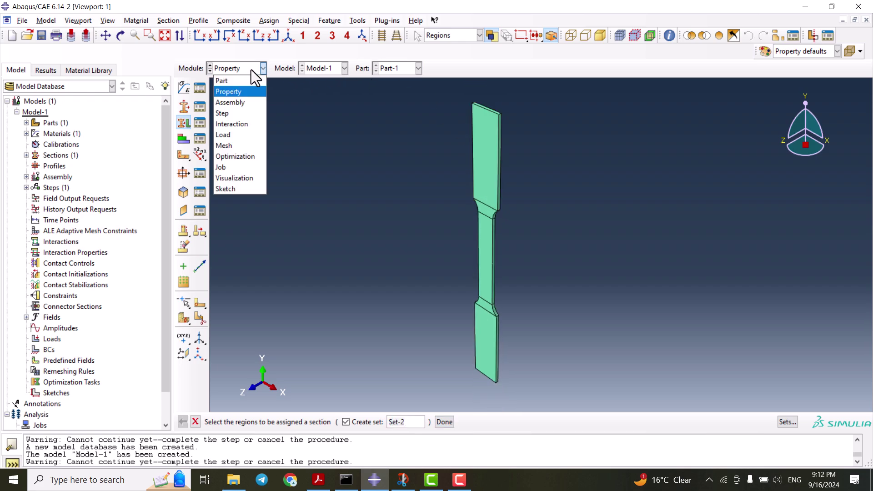
pyautogui.click(244, 103)
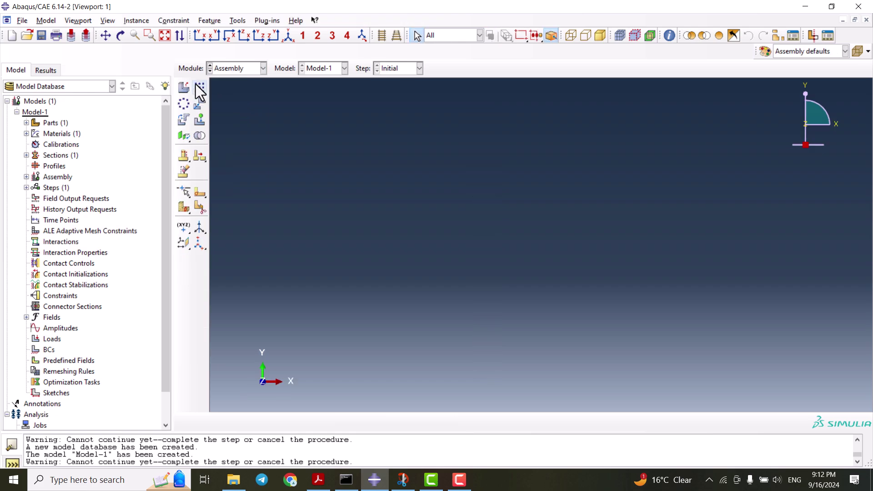
pyautogui.click(182, 86)
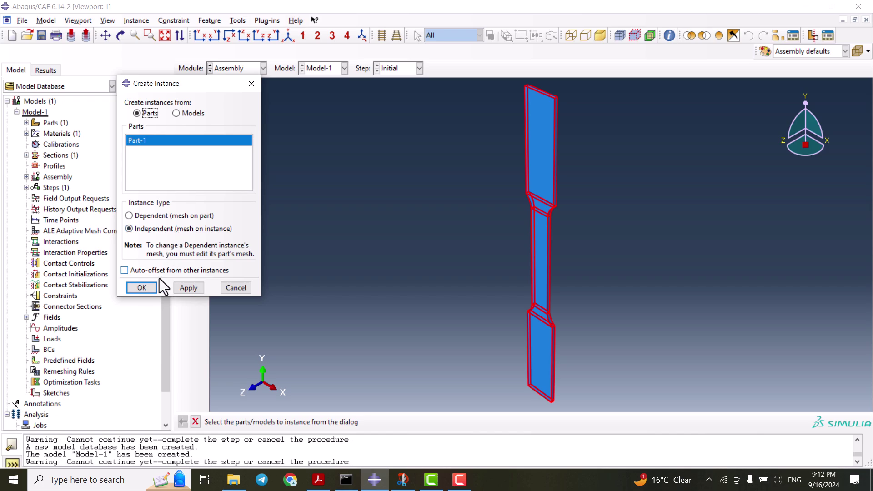
pyautogui.click(142, 287)
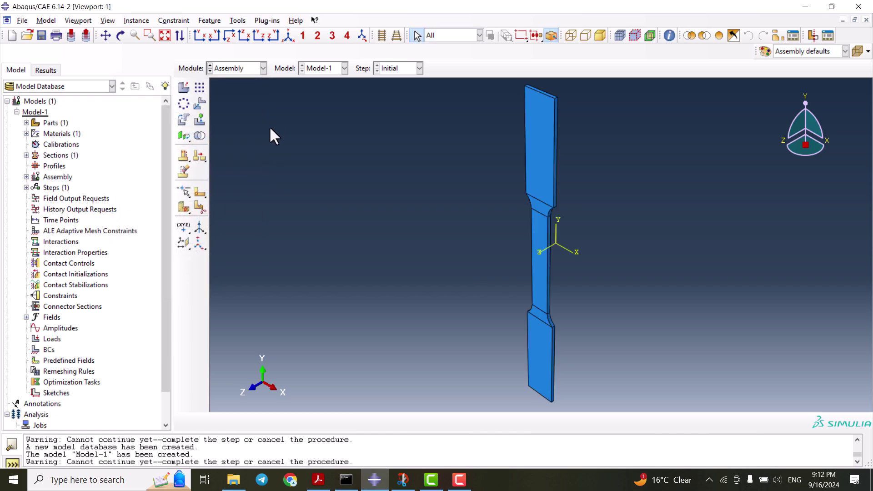
# Translate the specimen instance from its bottom edge point to the origin, by (5, 58.571429, -1)
pyautogui.click(200, 105)
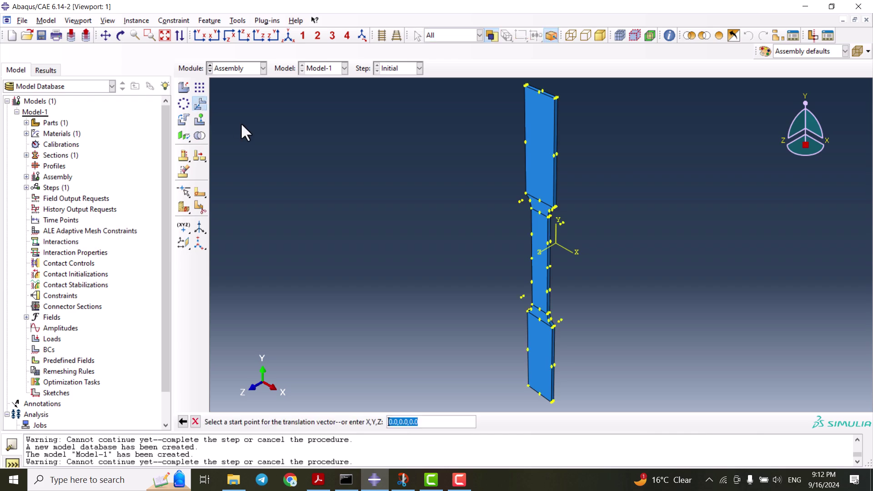
pyautogui.press('Escape')
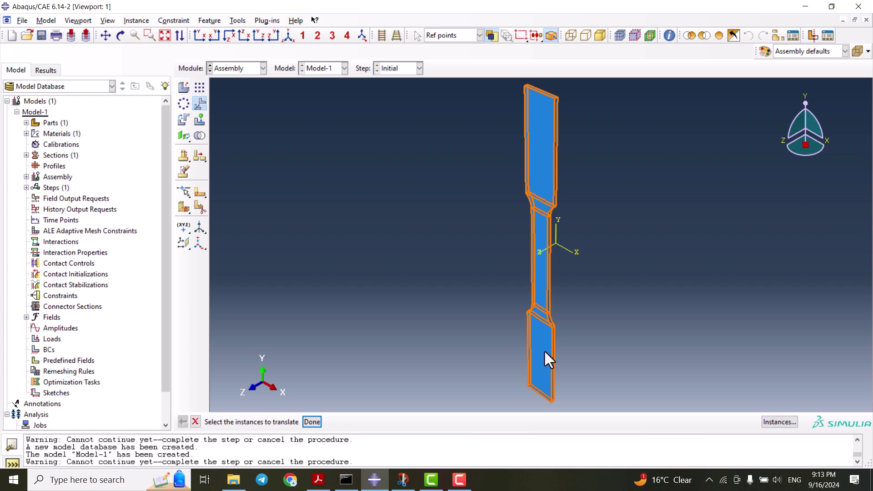
pyautogui.click(548, 359)
pyautogui.scroll(1, 548, 359)
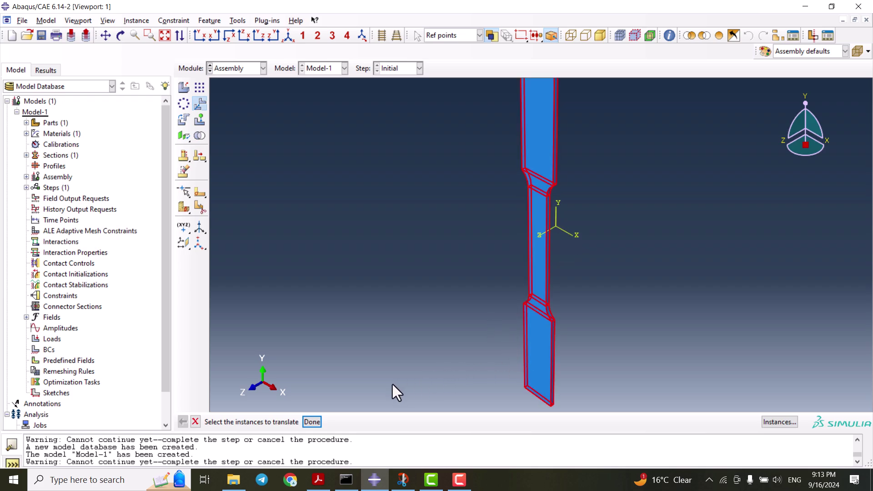
pyautogui.click(313, 422)
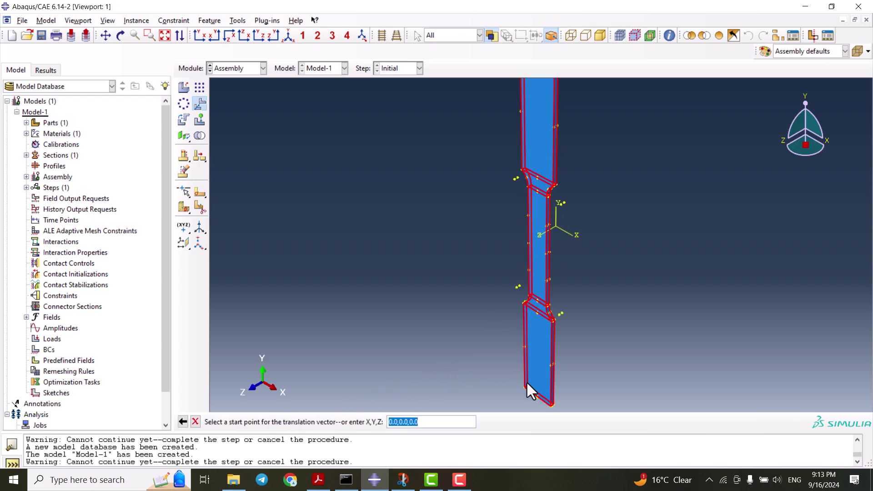
pyautogui.scroll(-1, 490, 312)
pyautogui.scroll(5, 536, 393)
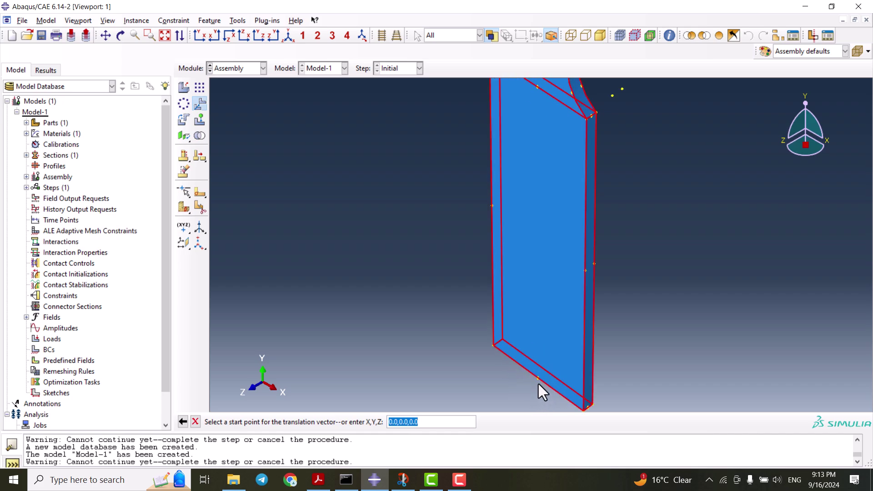
pyautogui.click(538, 380)
pyautogui.scroll(-3, 421, 380)
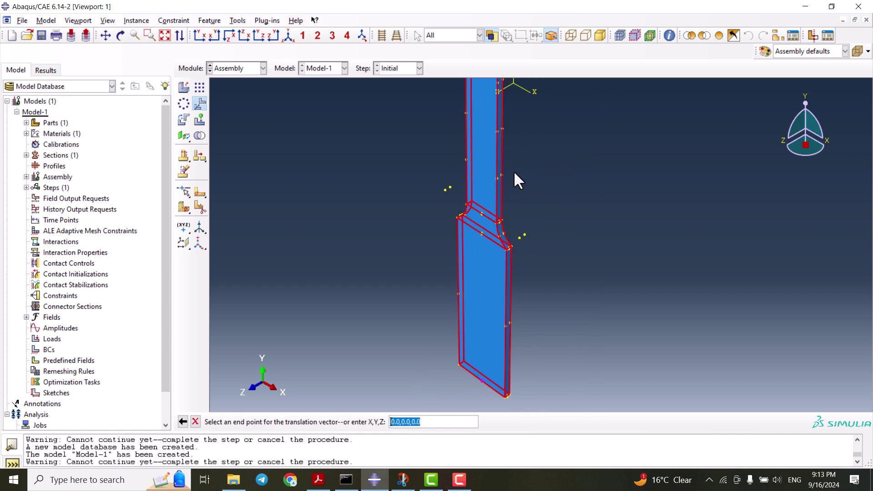
pyautogui.scroll(6, 523, 132)
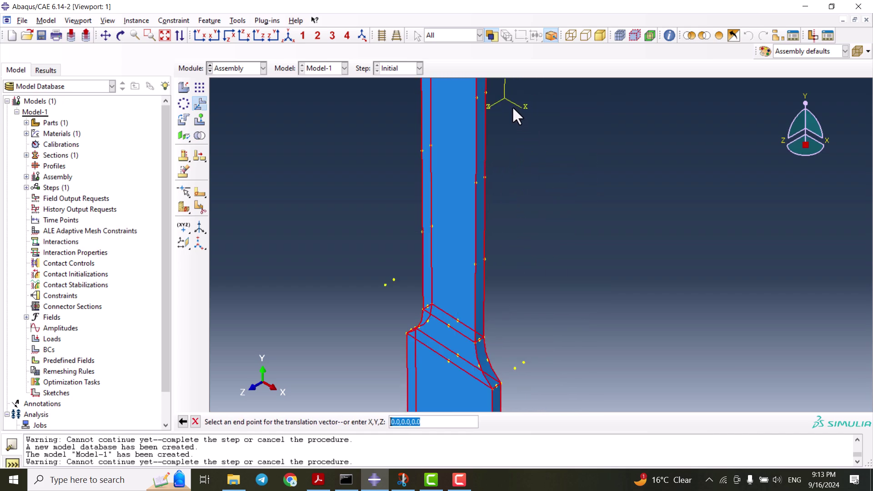
pyautogui.click(516, 151)
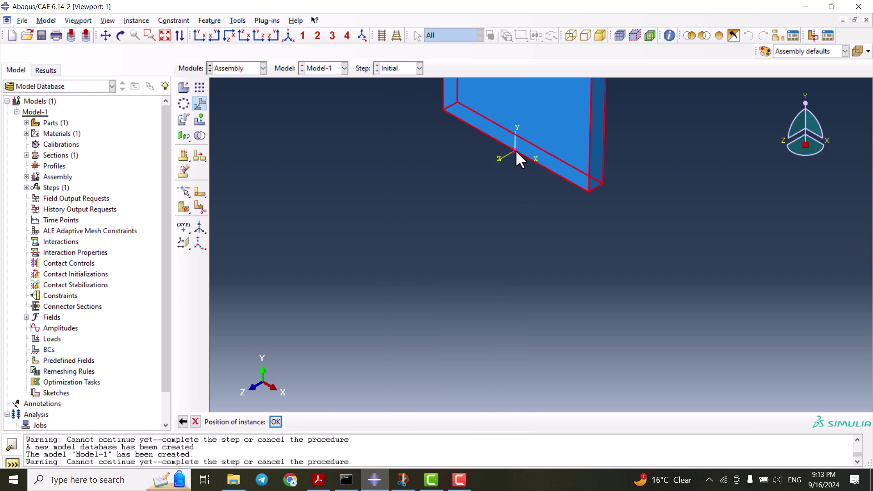
pyautogui.scroll(-3, 431, 265)
pyautogui.scroll(-3, 431, 265)
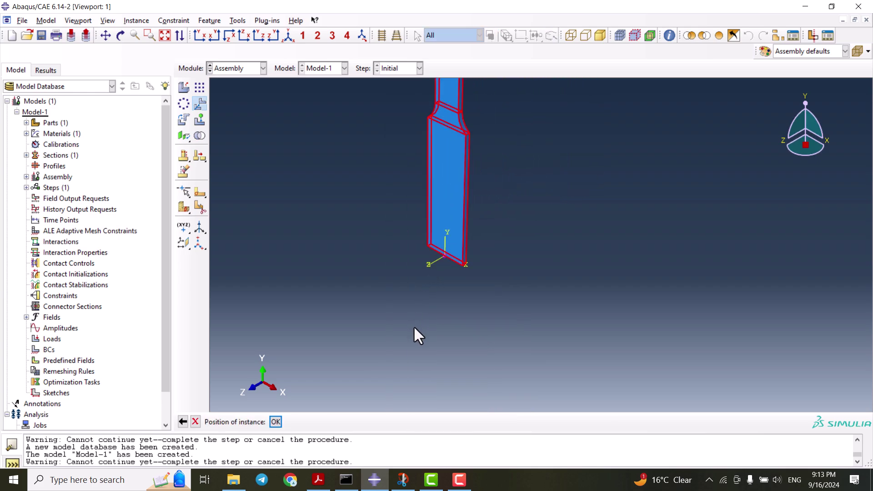
pyautogui.middleClick(395, 302)
pyautogui.scroll(-5, 389, 326)
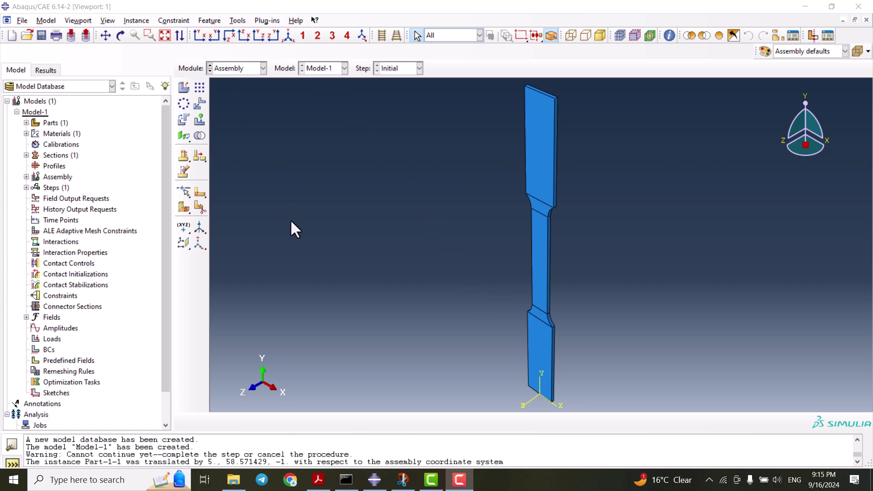
# Start the Tools > Reference Point command in the assembly
pyautogui.click(237, 21)
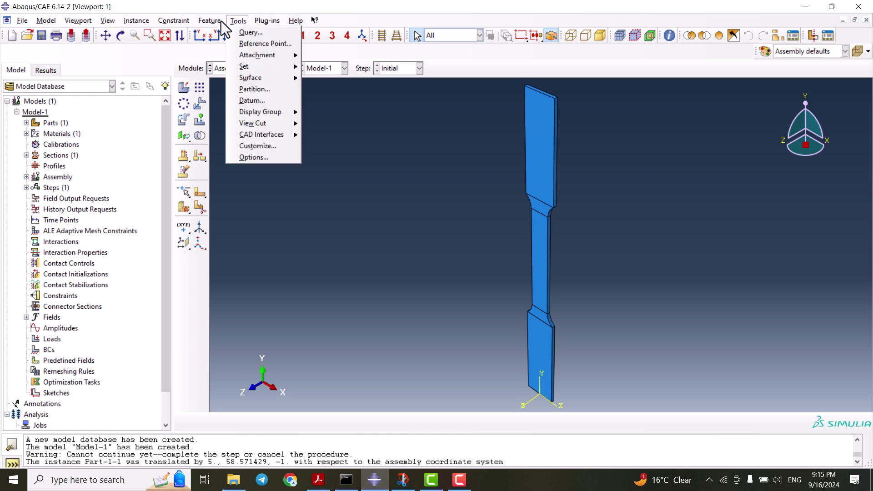
pyautogui.click(221, 21)
pyautogui.click(240, 22)
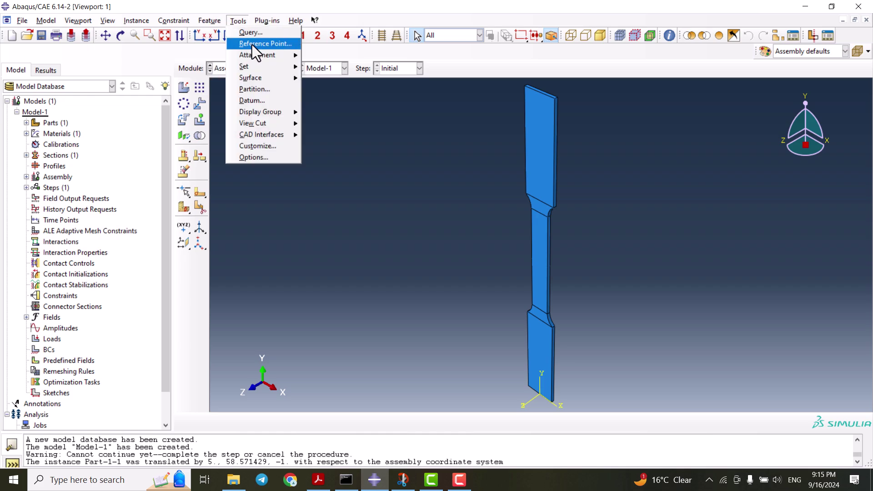
pyautogui.click(251, 44)
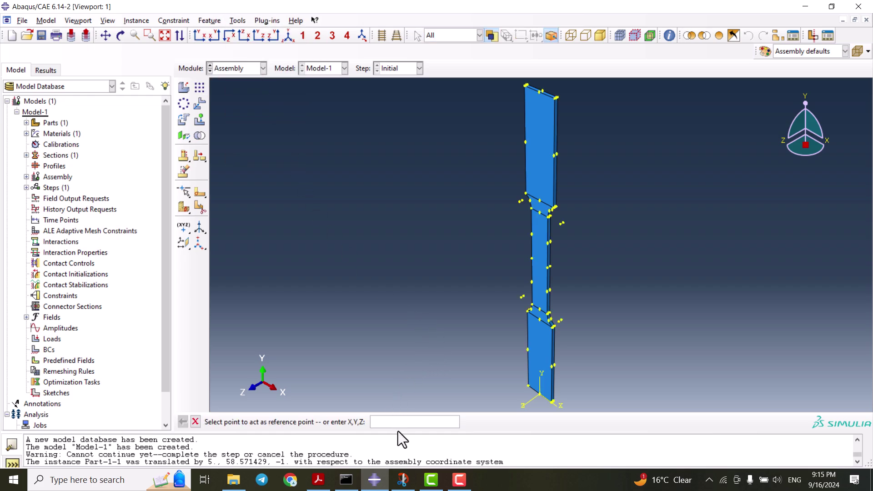
pyautogui.scroll(5, 546, 400)
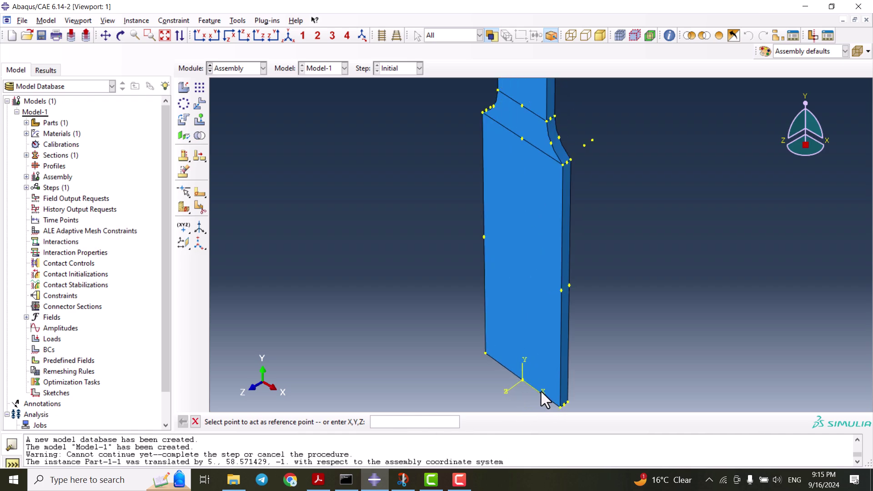
pyautogui.scroll(2, 541, 397)
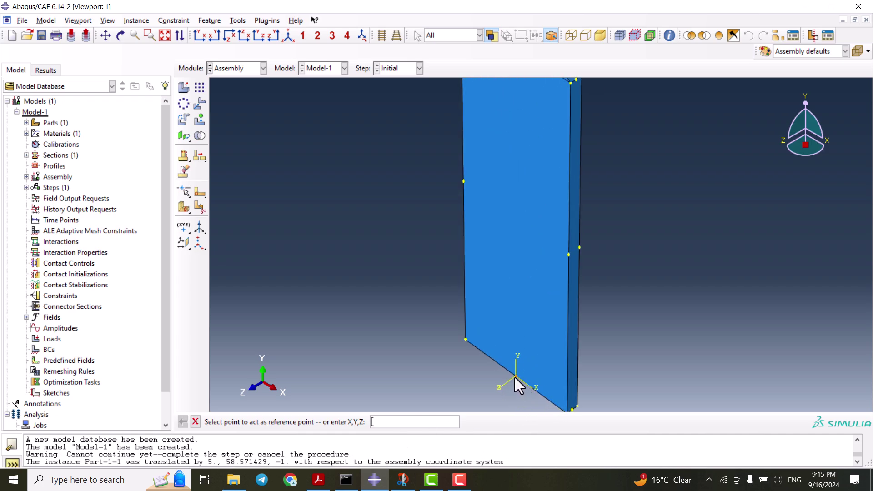
pyautogui.scroll(-7, 515, 377)
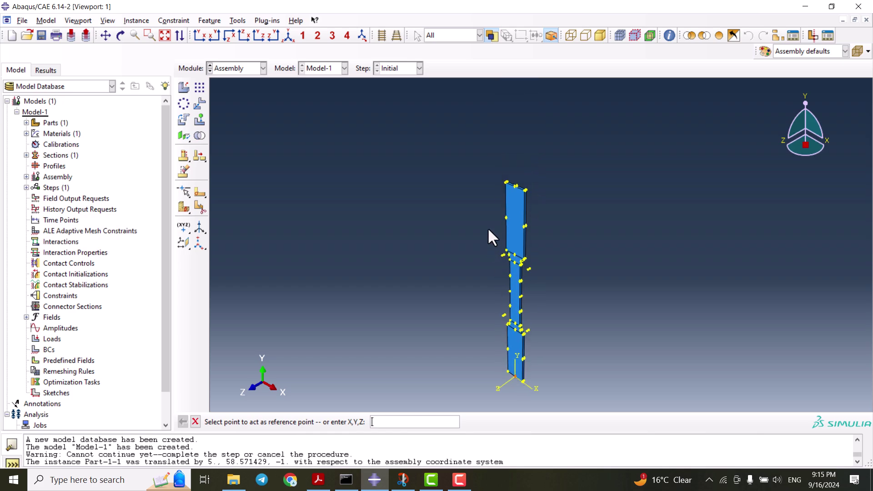
pyautogui.scroll(5, 516, 179)
pyautogui.scroll(2, 547, 164)
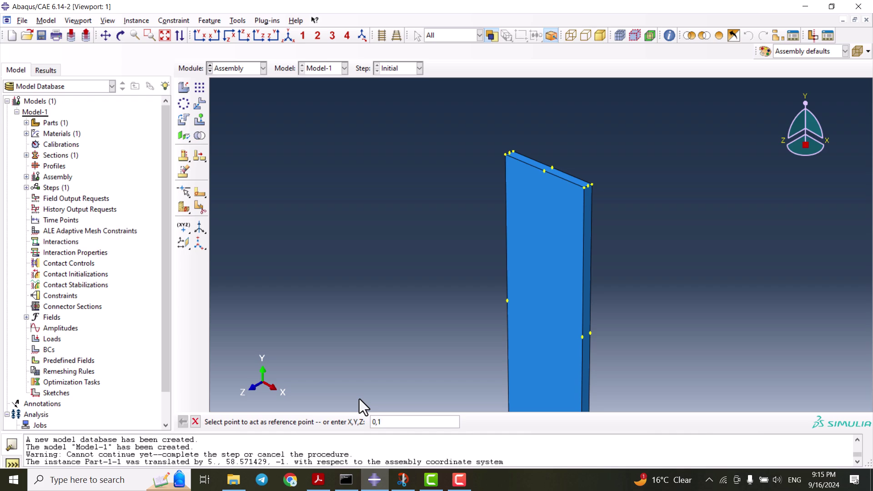
# Enter coordinates 0, 120, -0.4 to create reference point RP-1
pyautogui.write('00,0')
pyautogui.click(382, 421)
pyautogui.press('BackSpace')
pyautogui.write('2')
pyautogui.press('BackSpace')
pyautogui.press('BackSpace')
pyautogui.write(',-.4')
pyautogui.scroll(-2, 448, 186)
pyautogui.press('Return')
pyautogui.scroll(-2, 453, 282)
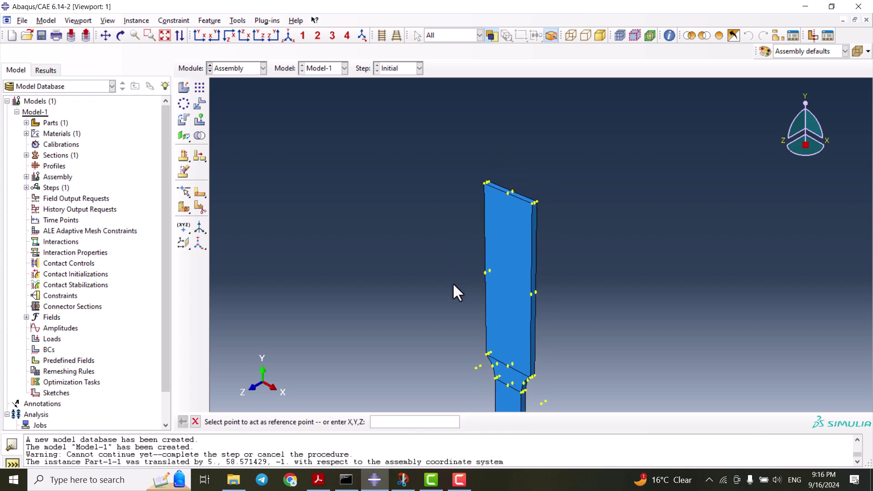
pyautogui.scroll(-1, 506, 103)
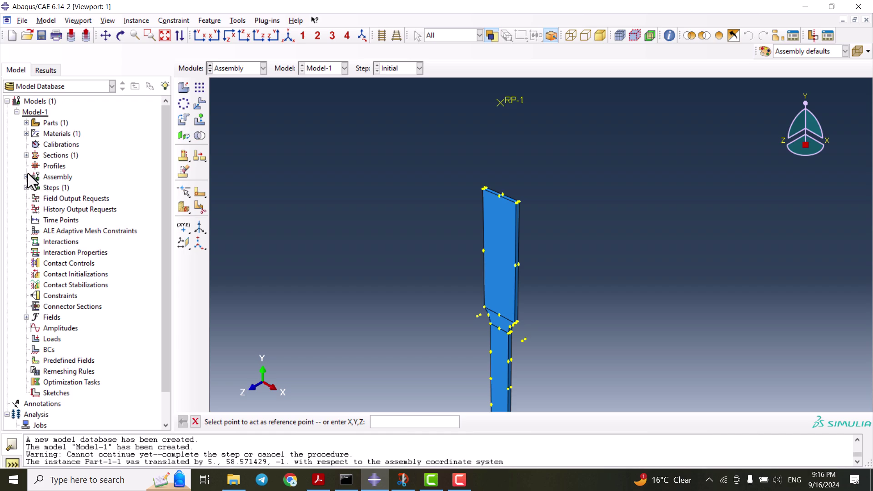
# Edit RP-1 under Assembly > Features, changing its Y value from 120 to 110, then fit the view
pyautogui.click(31, 186)
pyautogui.click(25, 177)
pyautogui.click(35, 209)
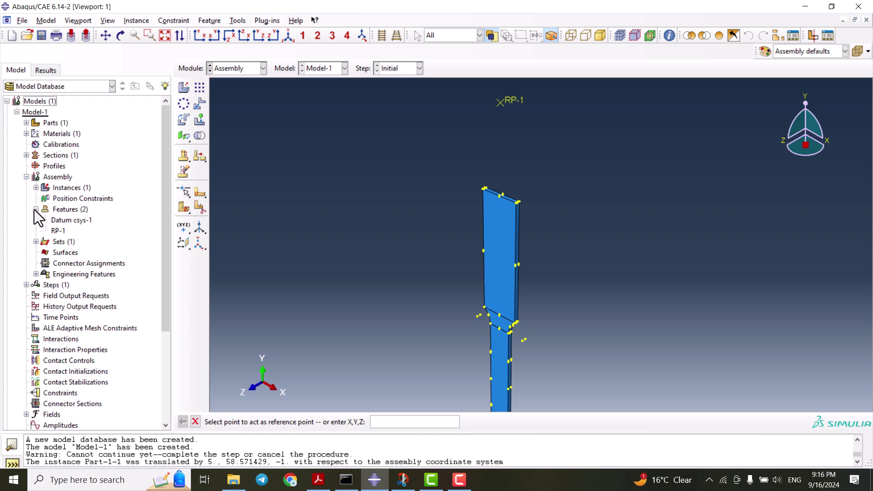
pyautogui.click(57, 230)
pyautogui.doubleClick(55, 231)
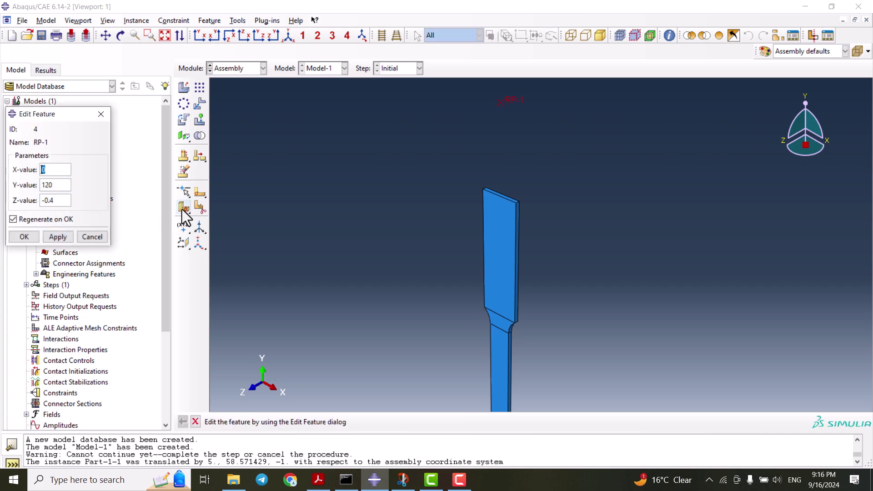
pyautogui.click(48, 184)
pyautogui.press('BackSpace')
pyautogui.write('1')
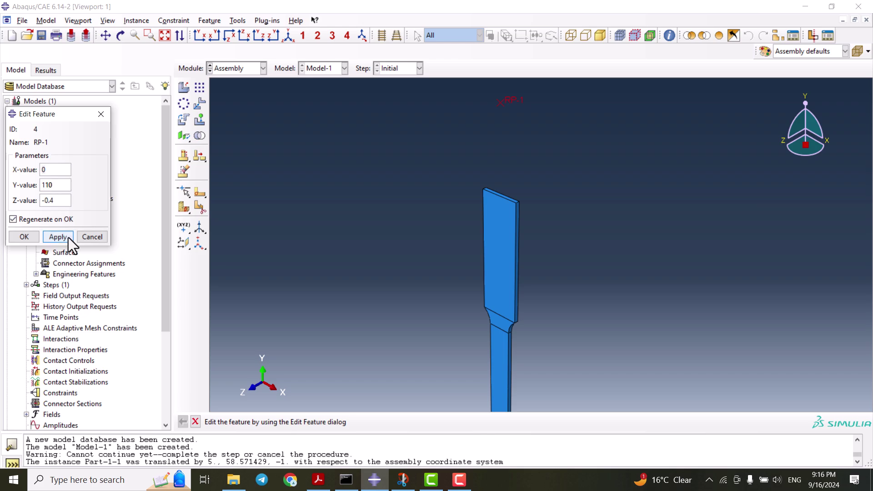
pyautogui.click(60, 238)
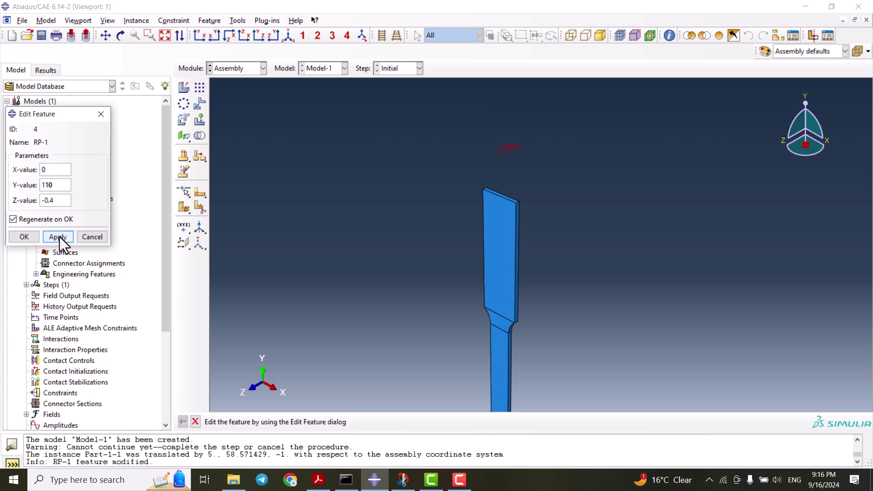
pyautogui.click(14, 238)
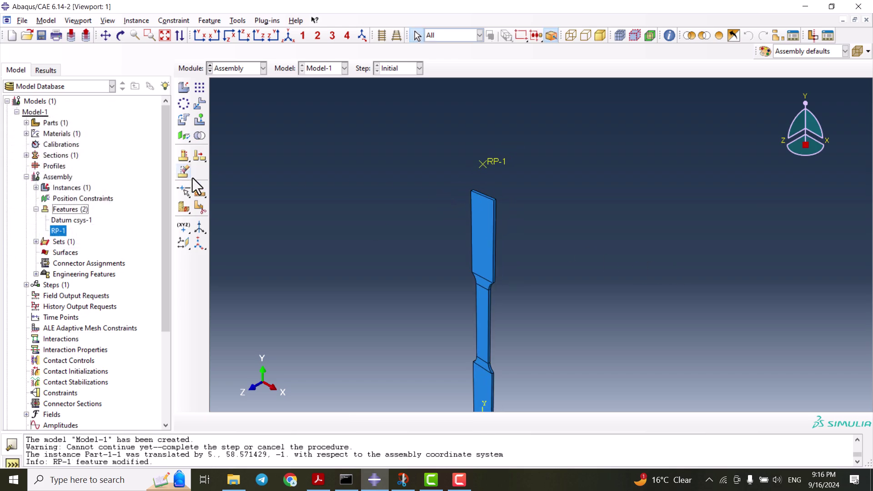
pyautogui.scroll(-3, 418, 157)
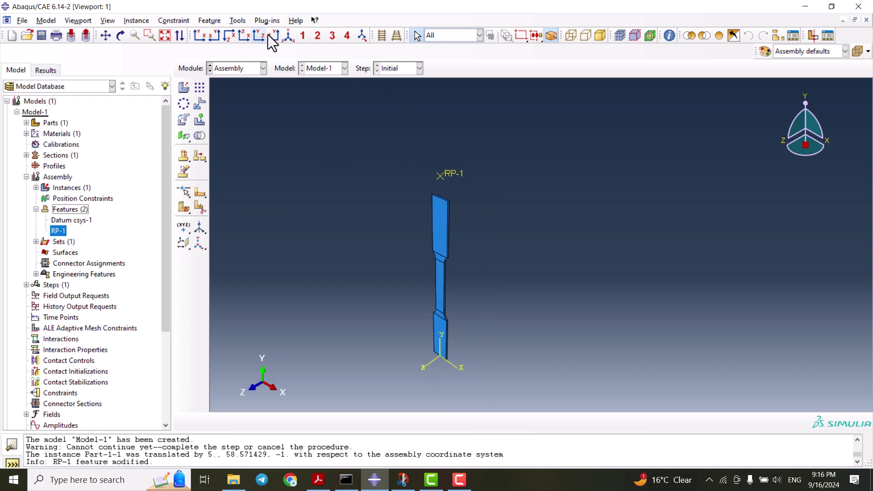
pyautogui.click(287, 36)
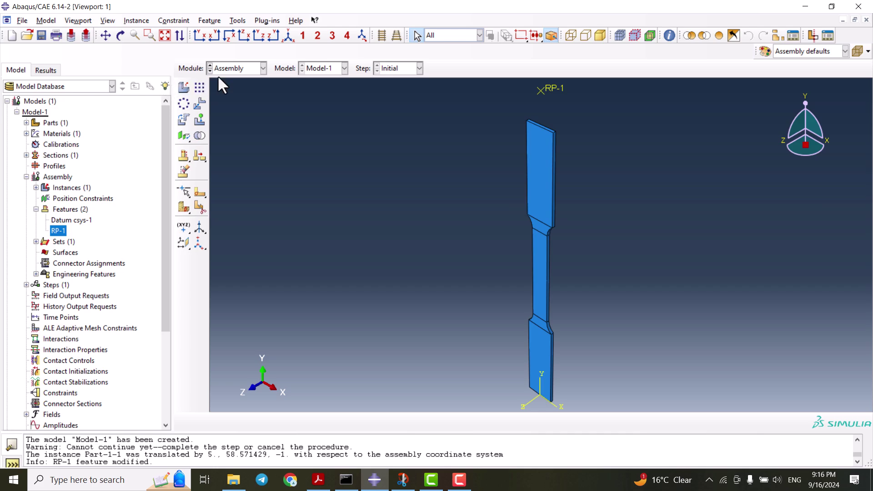
# Create Step-1 as a Static, General step with Nlgeom turned on
pyautogui.click(228, 70)
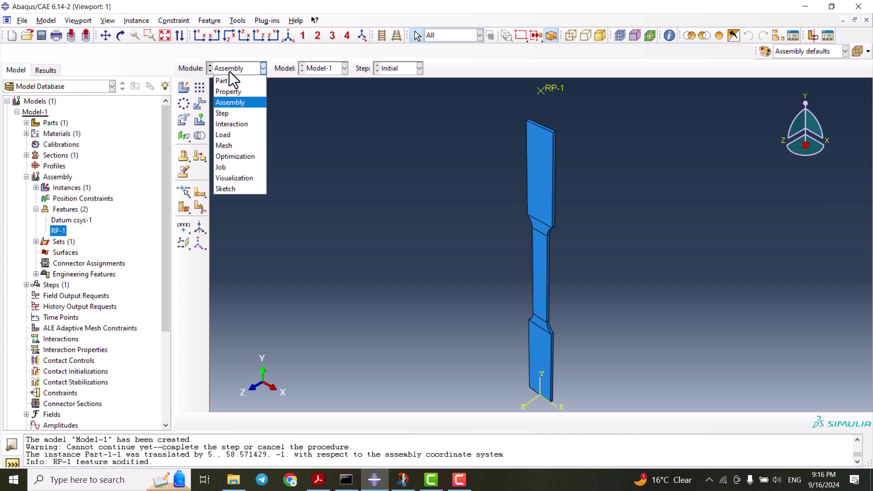
pyautogui.click(231, 113)
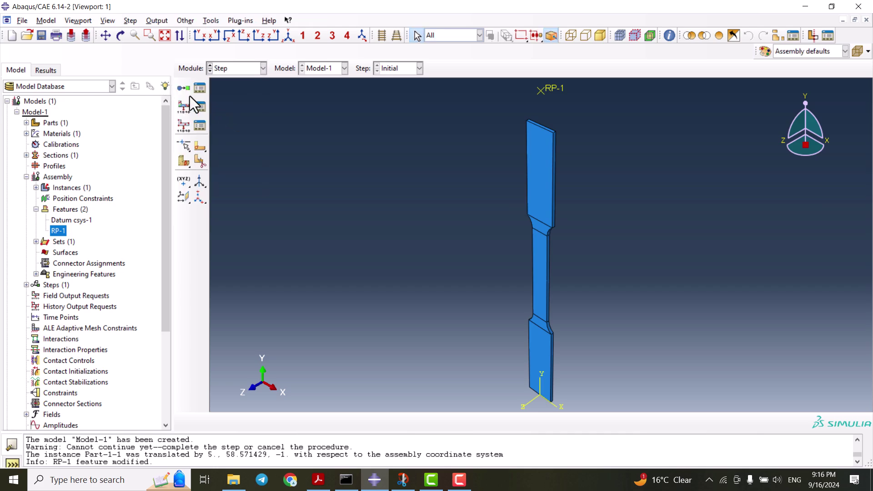
pyautogui.click(188, 95)
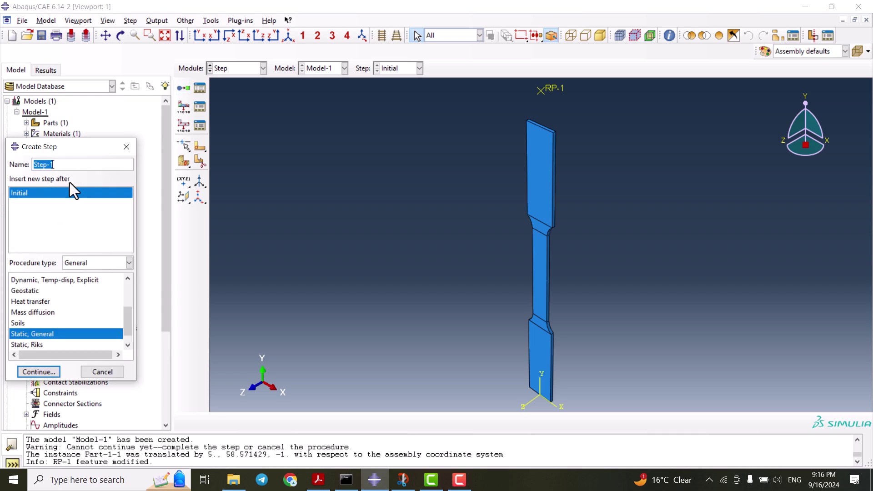
pyautogui.click(45, 372)
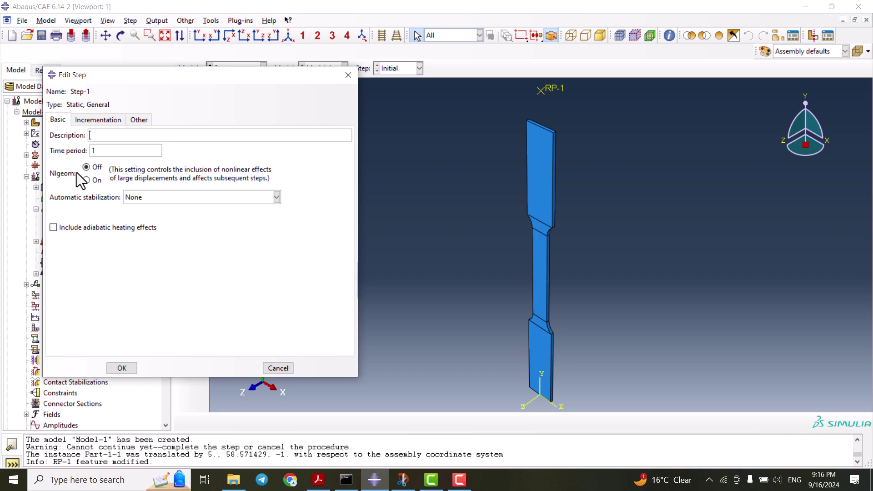
pyautogui.click(87, 180)
# Set incrementation to 100000 maximum increments, 0.01 initial, 1E-009 minimum, 0.1 maximum size
pyautogui.click(100, 120)
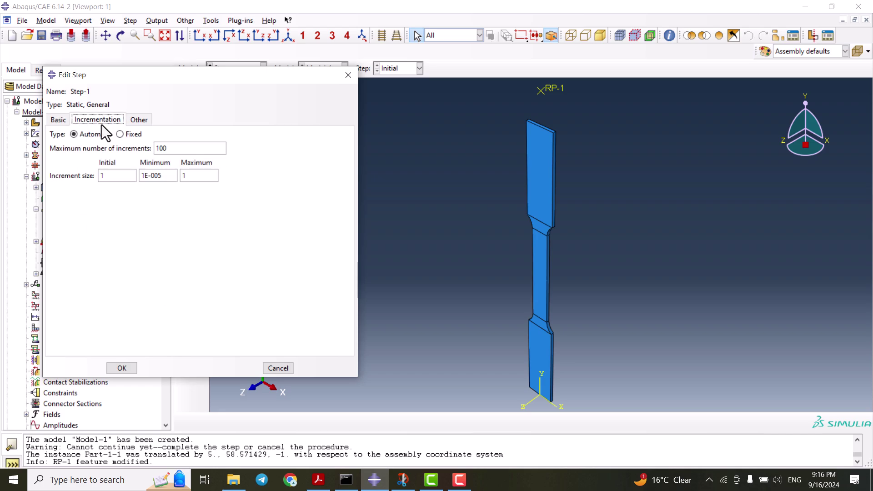
pyautogui.click(171, 148)
pyautogui.write('0000')
pyautogui.doubleClick(110, 177)
pyautogui.write('0')
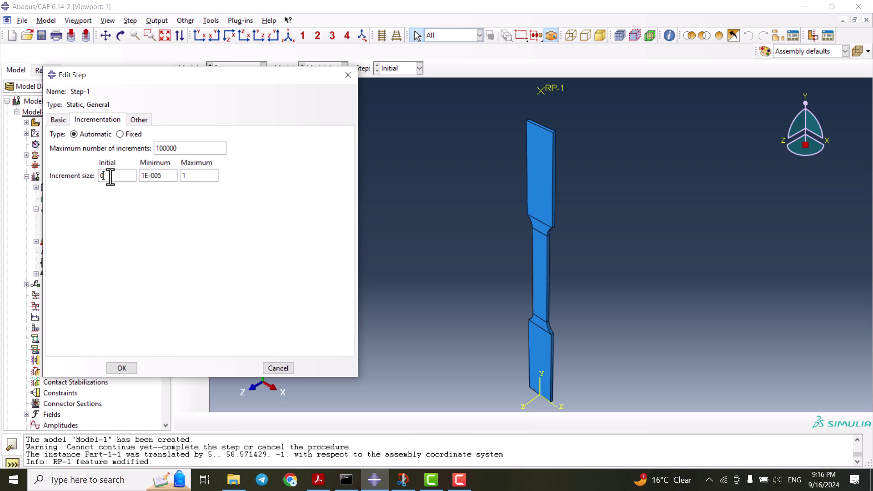
pyautogui.write('.01')
pyautogui.moveTo(161, 178); pyautogui.dragTo(155, 178)
pyautogui.write('9')
pyautogui.click(201, 176)
pyautogui.write('0.1')
pyautogui.click(120, 367)
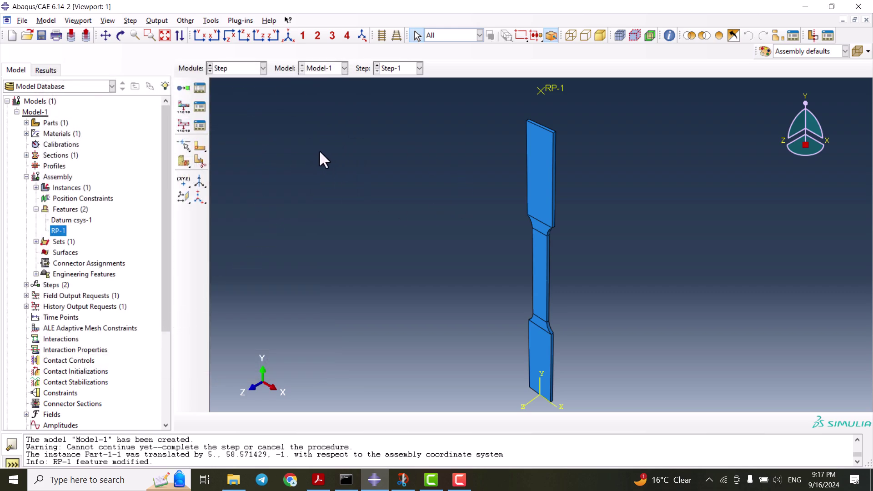
# Begin a Coupling constraint in the Interaction module with RP-1 as the control point
pyautogui.click(225, 69)
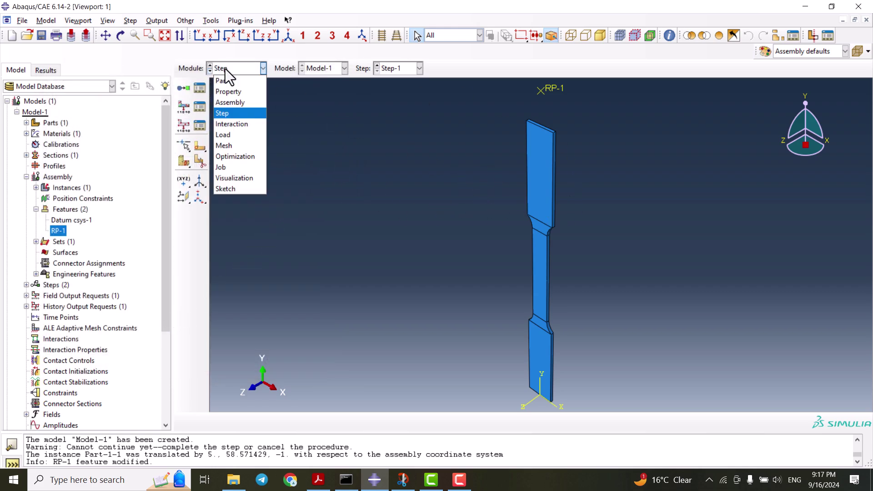
pyautogui.click(230, 122)
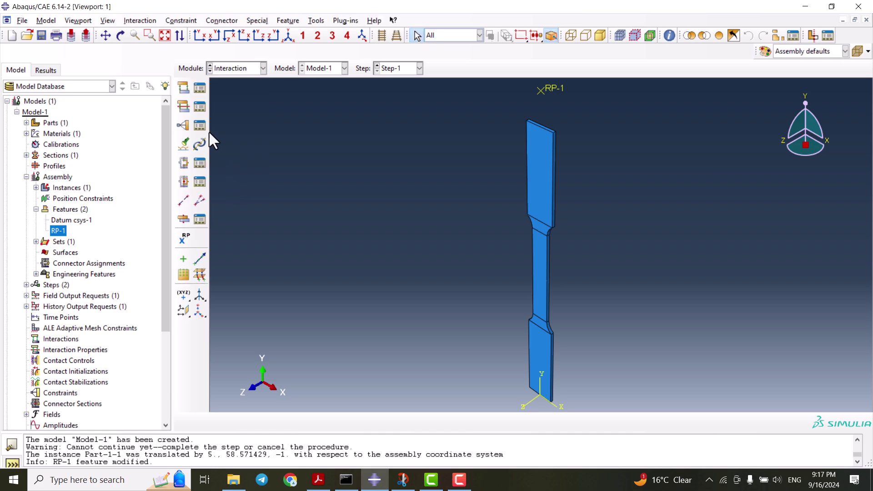
pyautogui.click(183, 124)
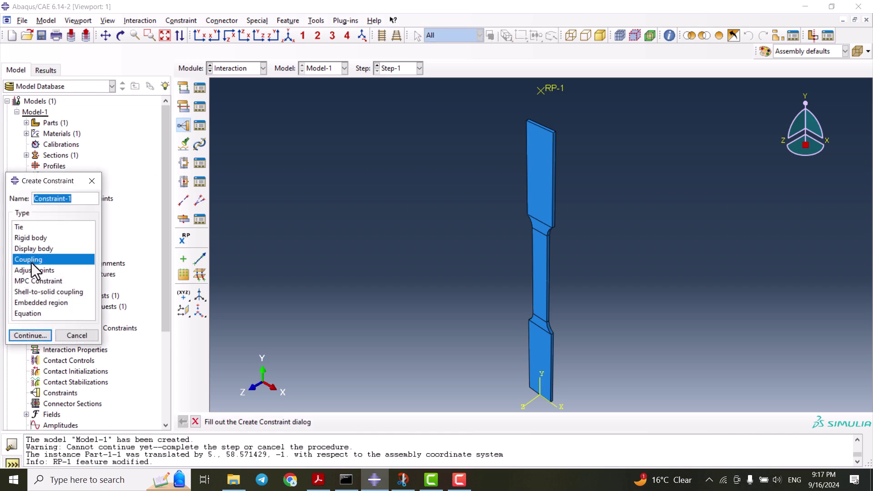
pyautogui.click(30, 336)
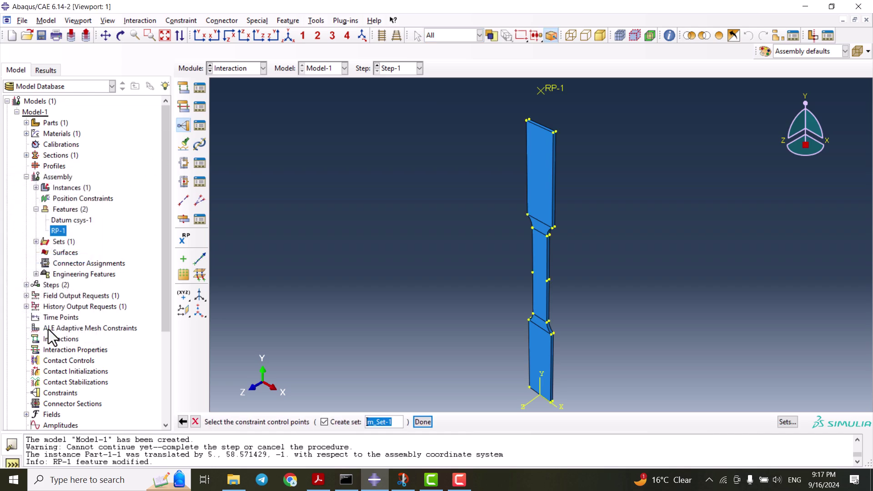
pyautogui.click(549, 89)
pyautogui.middleClick(463, 166)
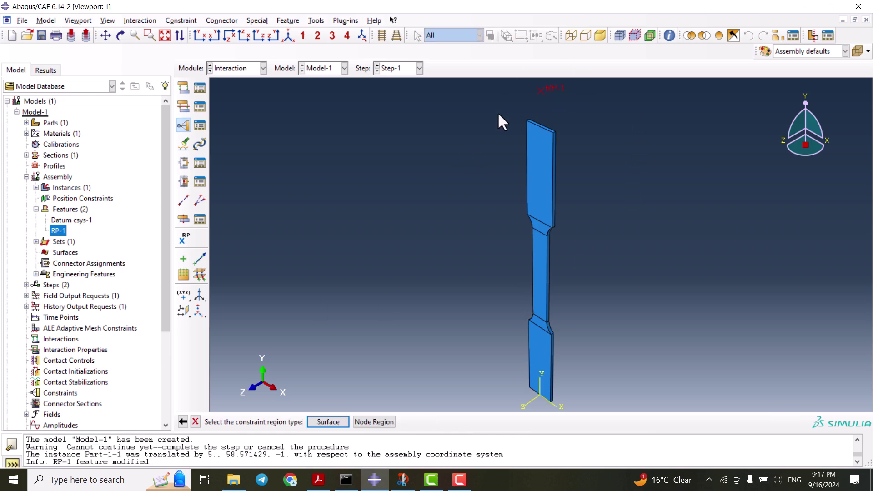
# Couple RP-1 kinematically to the top grip face as Constraint-1
pyautogui.click(327, 421)
pyautogui.moveTo(510, 114); pyautogui.dragTo(582, 195)
pyautogui.scroll(1, 522, 148)
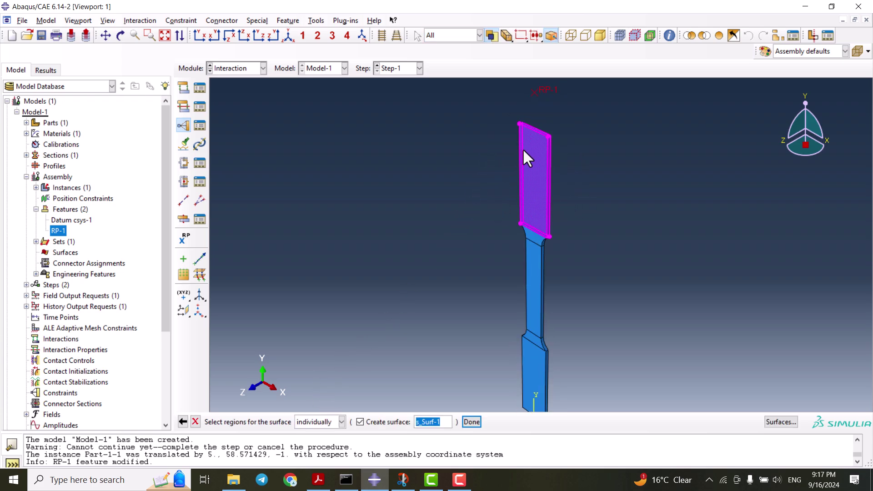
pyautogui.click(477, 419)
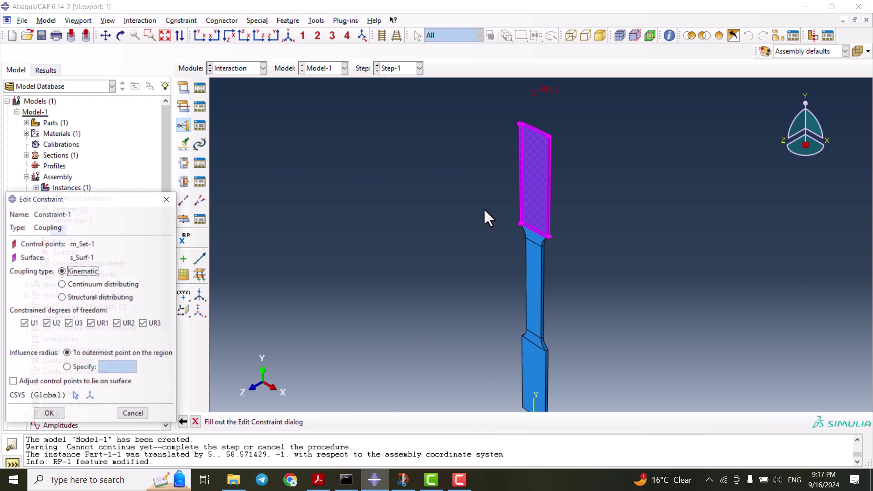
pyautogui.moveTo(69, 206); pyautogui.dragTo(291, 115)
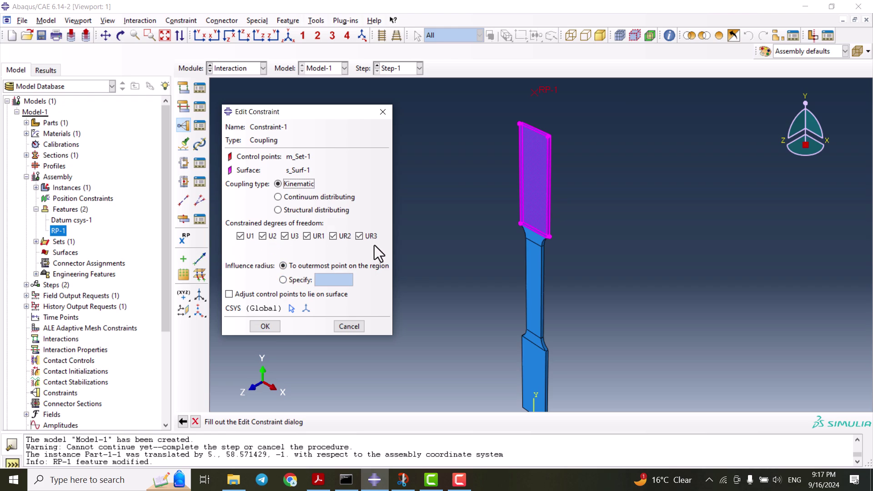
pyautogui.click(266, 325)
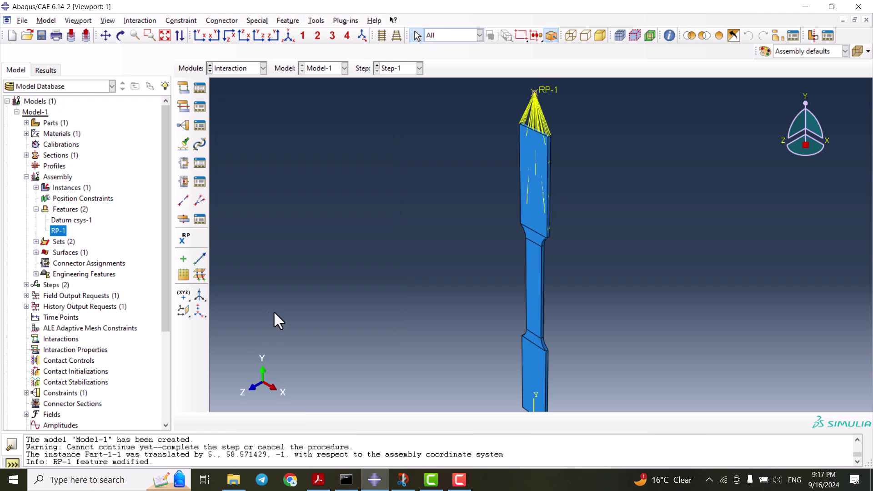
pyautogui.scroll(3, 550, 90)
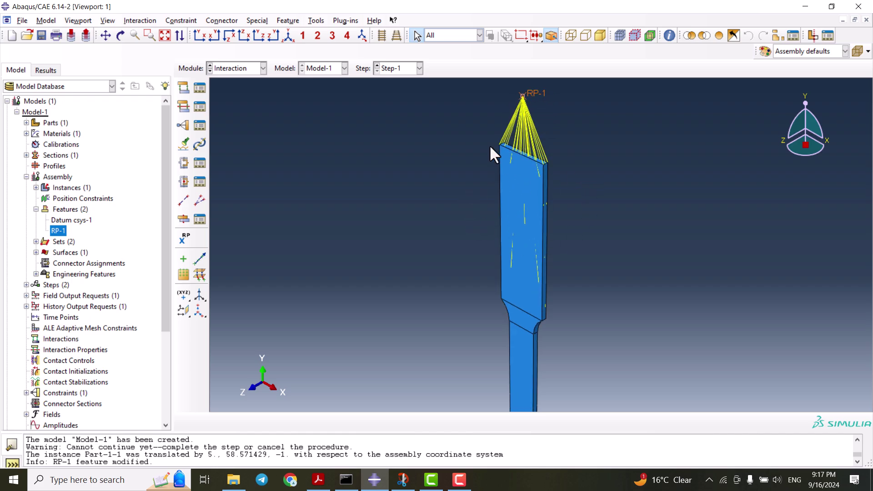
pyautogui.moveTo(489, 145); pyautogui.dragTo(556, 321)
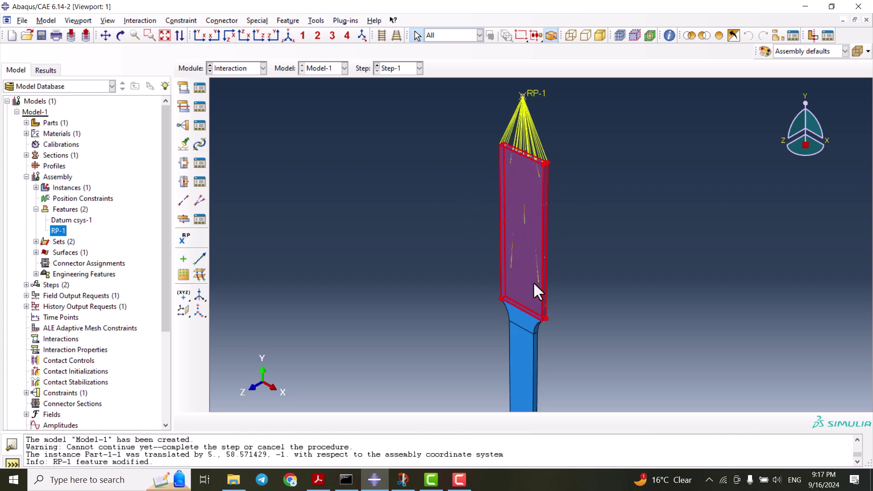
pyautogui.click(429, 224)
# In the Load module, begin a Symmetry/Antisymmetry/Encastre boundary condition
pyautogui.click(222, 68)
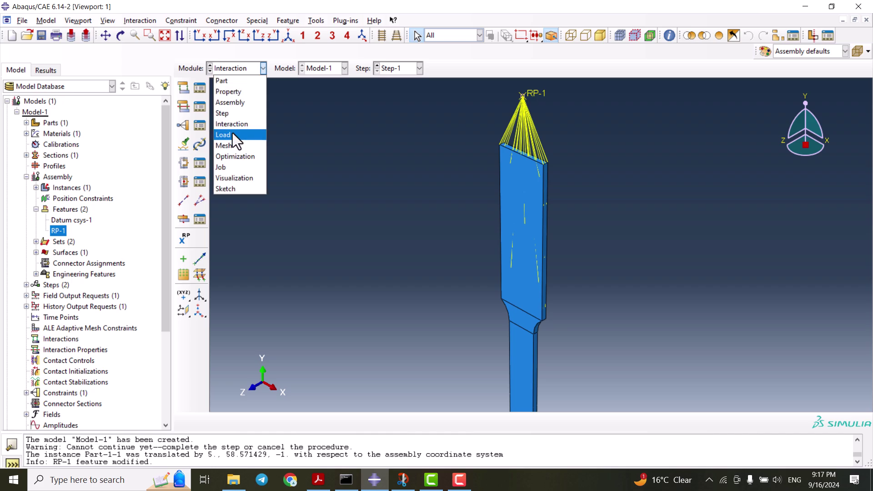
pyautogui.click(232, 134)
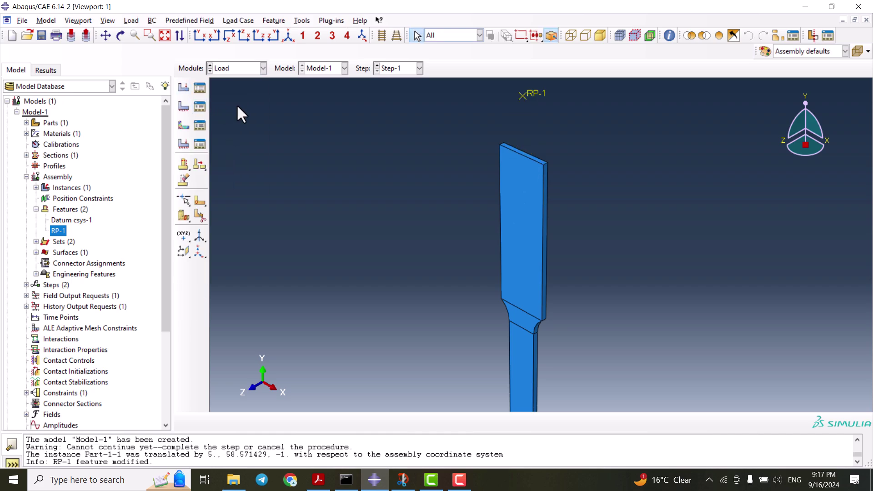
pyautogui.scroll(-5, 282, 106)
pyautogui.scroll(1, 445, 353)
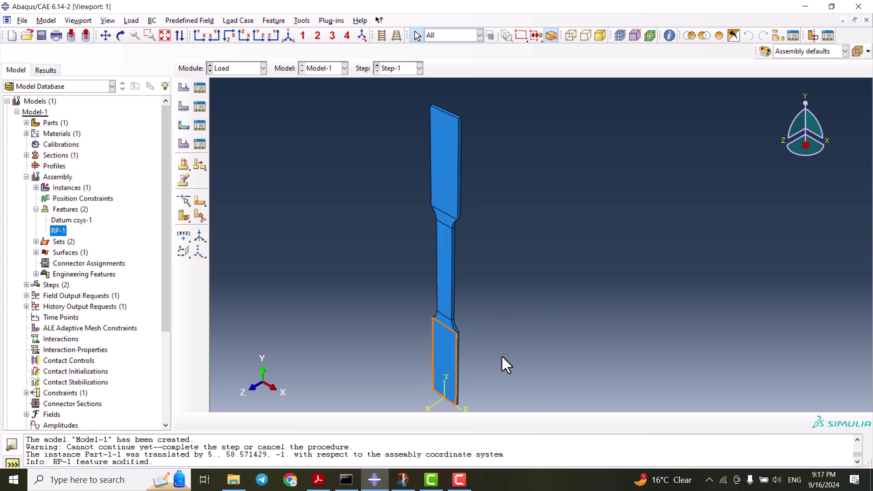
pyautogui.click(199, 106)
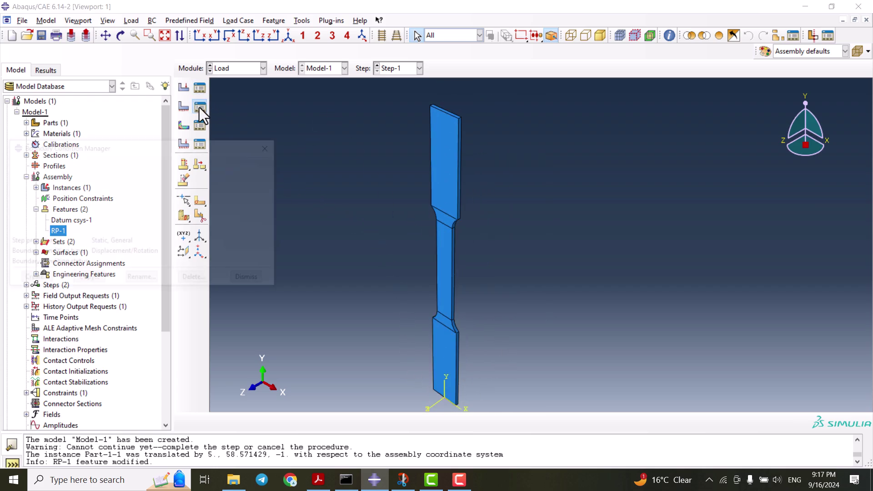
pyautogui.click(33, 280)
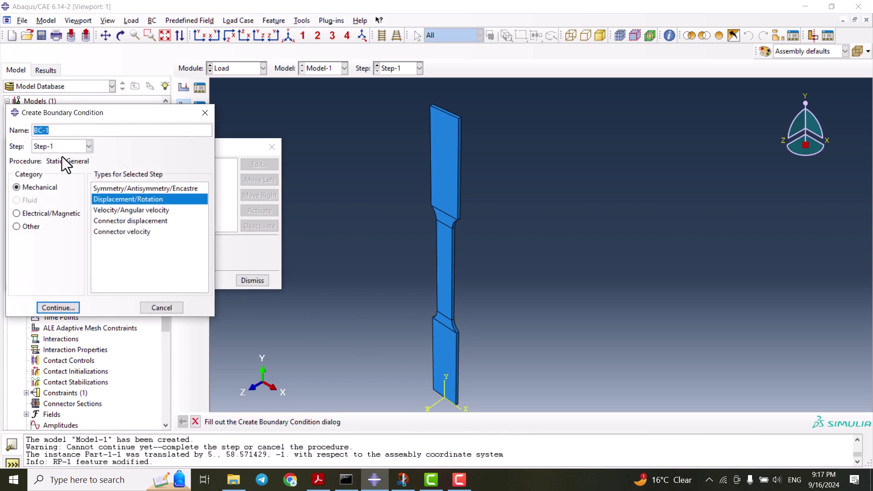
pyautogui.click(130, 189)
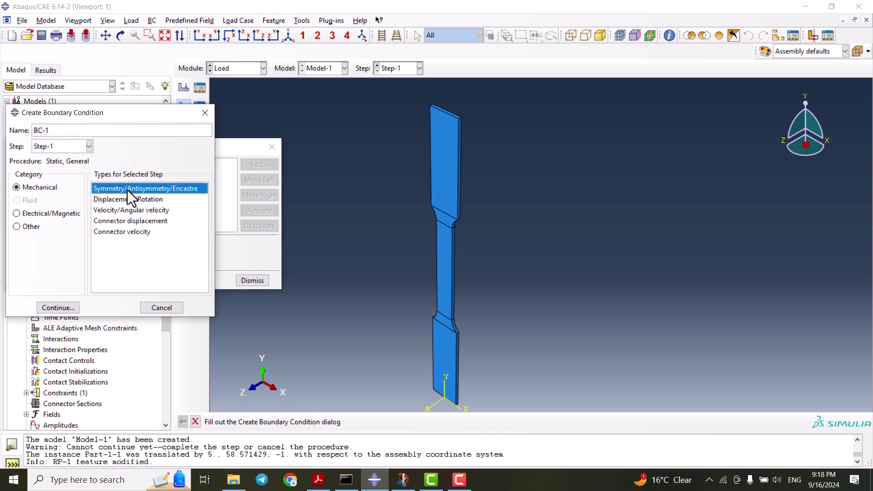
pyautogui.click(72, 309)
# Fix the lower grip with ENCASTRE as BC-1, moved to the Initial step
pyautogui.moveTo(407, 338); pyautogui.dragTo(488, 372)
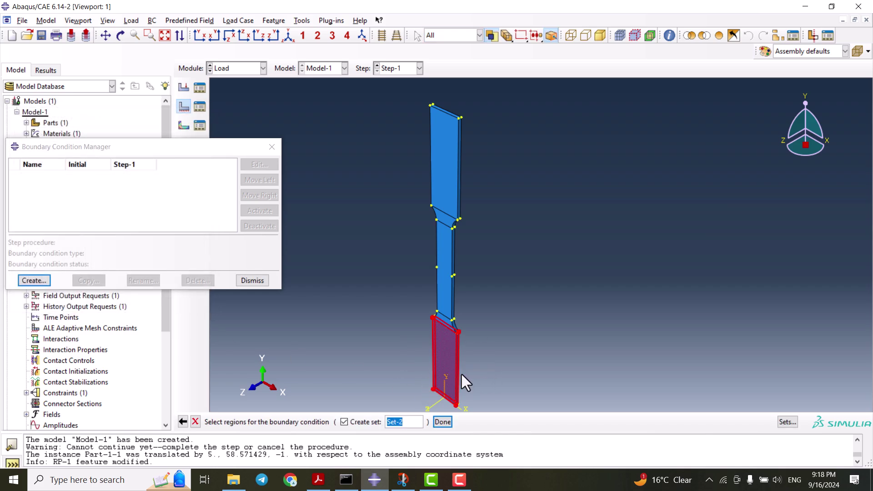
pyautogui.click(442, 423)
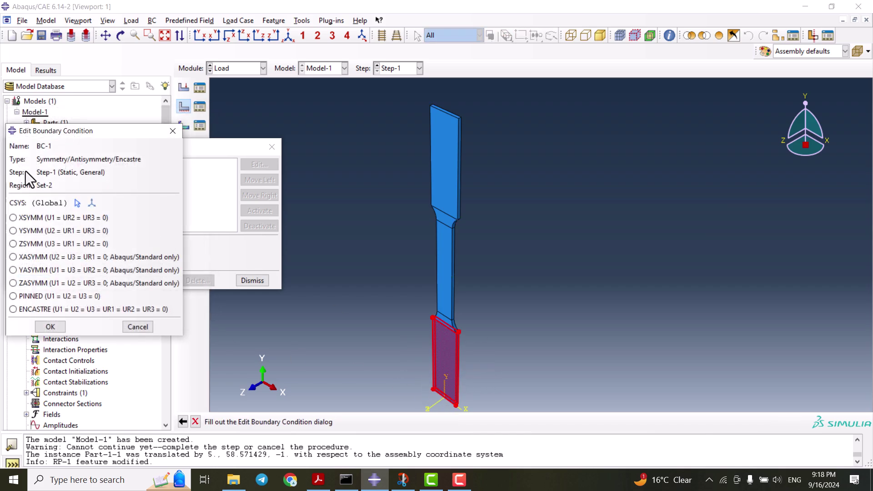
pyautogui.click(50, 326)
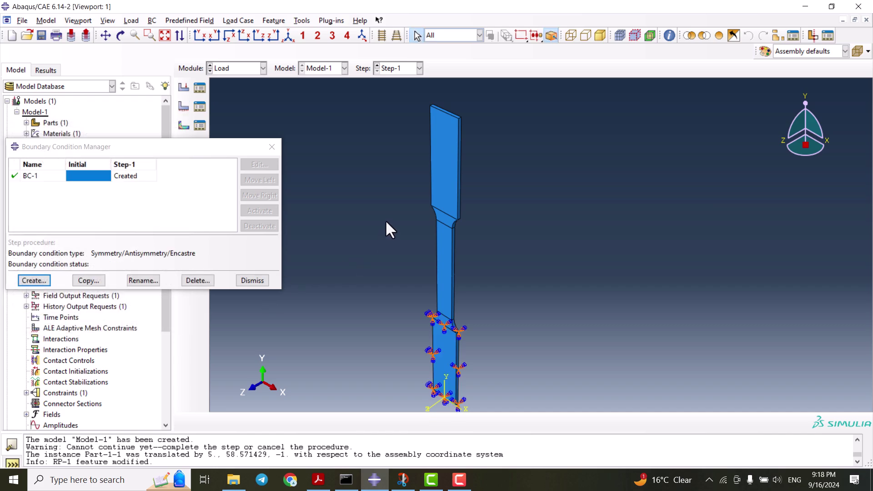
pyautogui.click(122, 176)
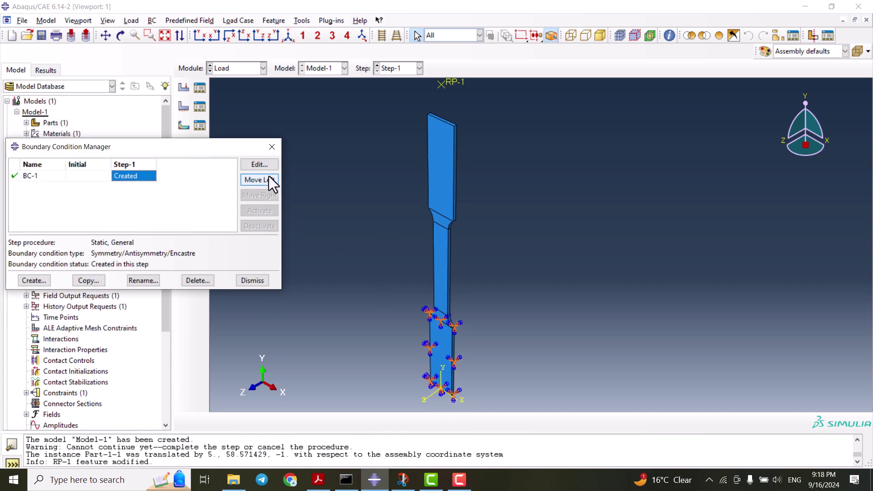
pyautogui.click(259, 180)
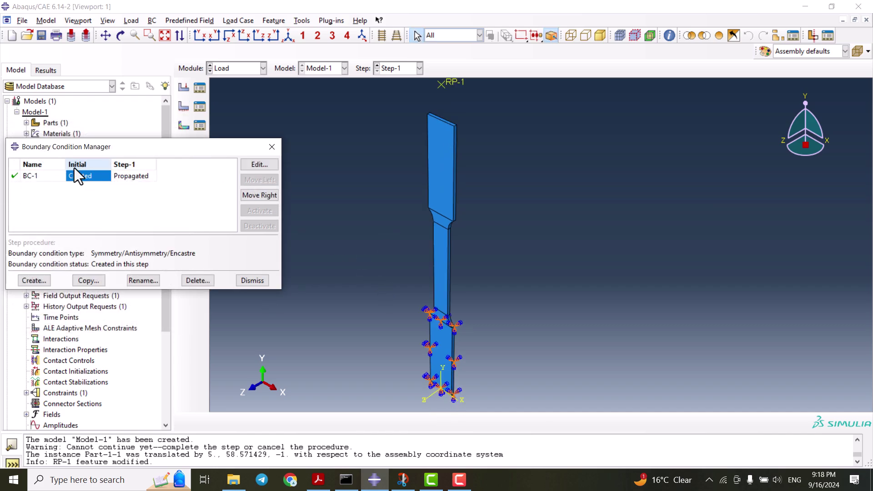
pyautogui.click(144, 176)
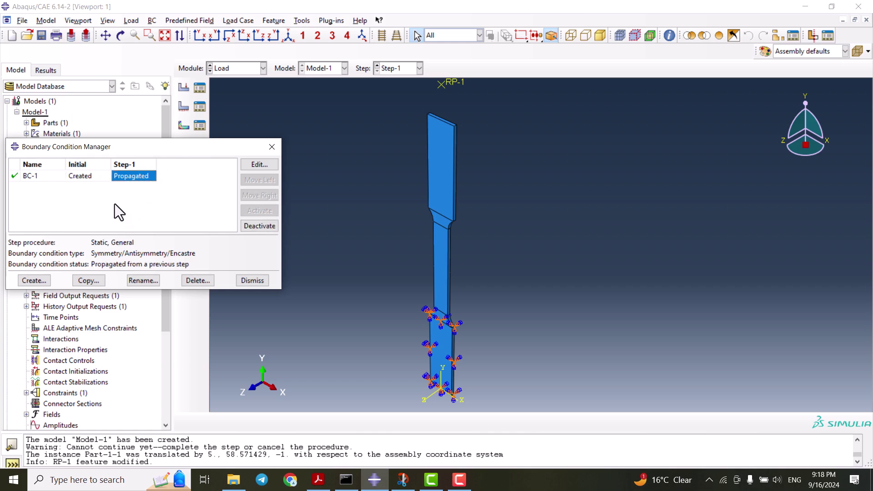
# Create BC-2, a Displacement/Rotation condition on RP-1 fixing U1–UR3, in the Initial step
pyautogui.click(35, 282)
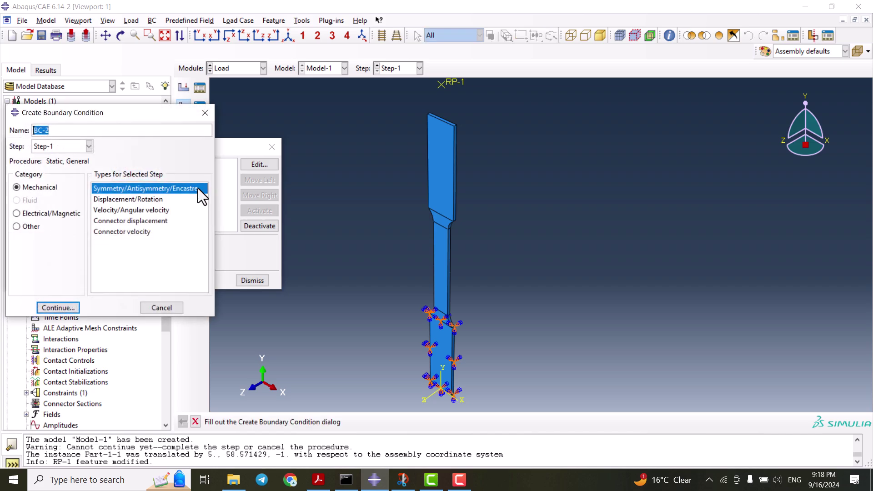
pyautogui.click(144, 199)
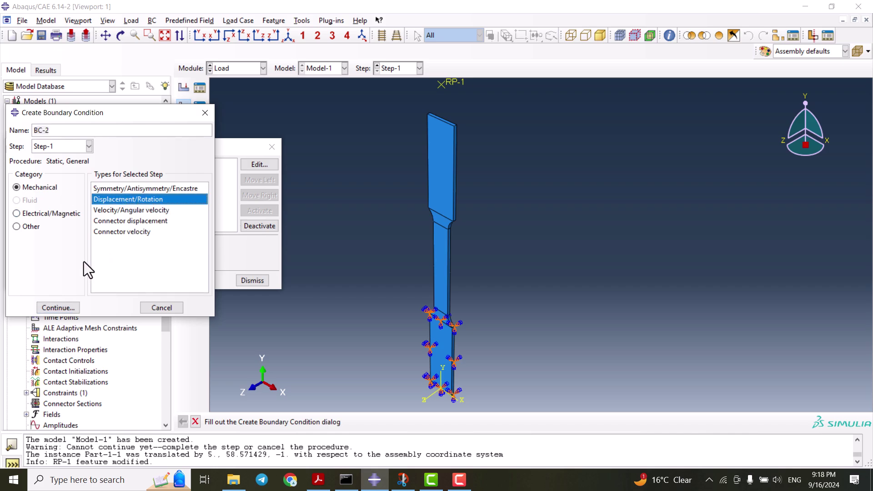
pyautogui.click(65, 307)
pyautogui.scroll(2, 466, 182)
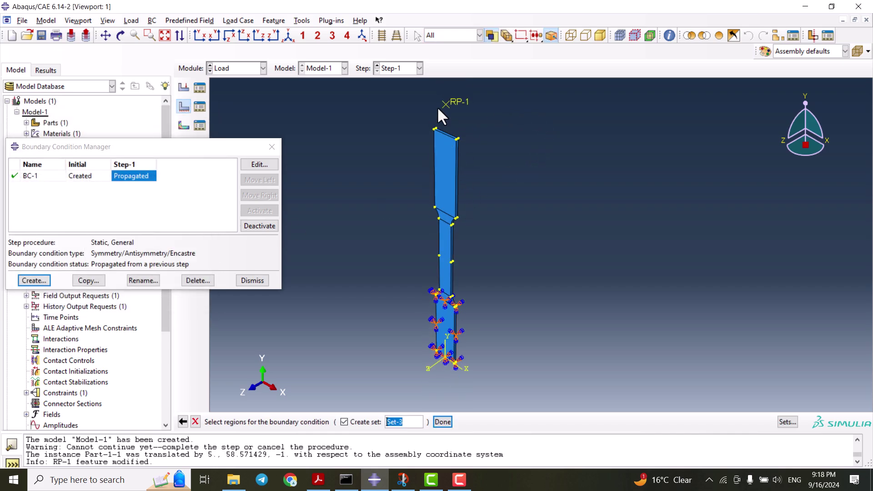
pyautogui.middleClick(373, 203)
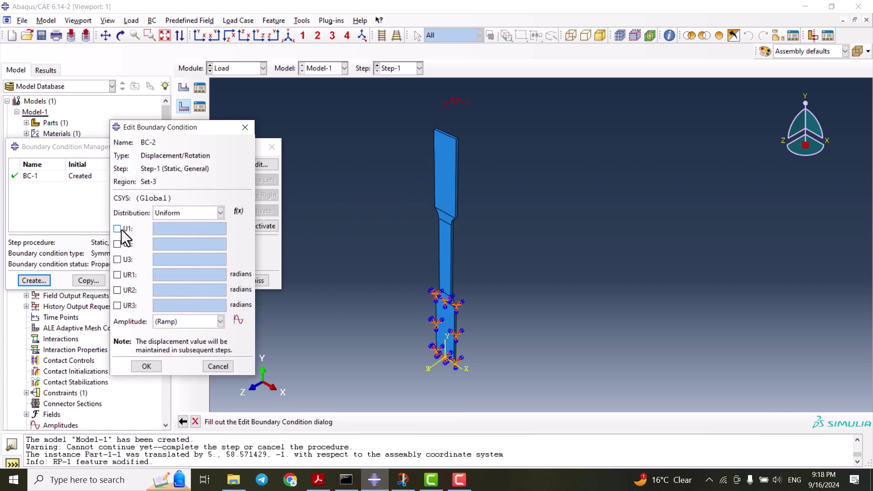
pyautogui.click(118, 229)
pyautogui.click(128, 244)
pyautogui.click(127, 260)
pyautogui.click(127, 275)
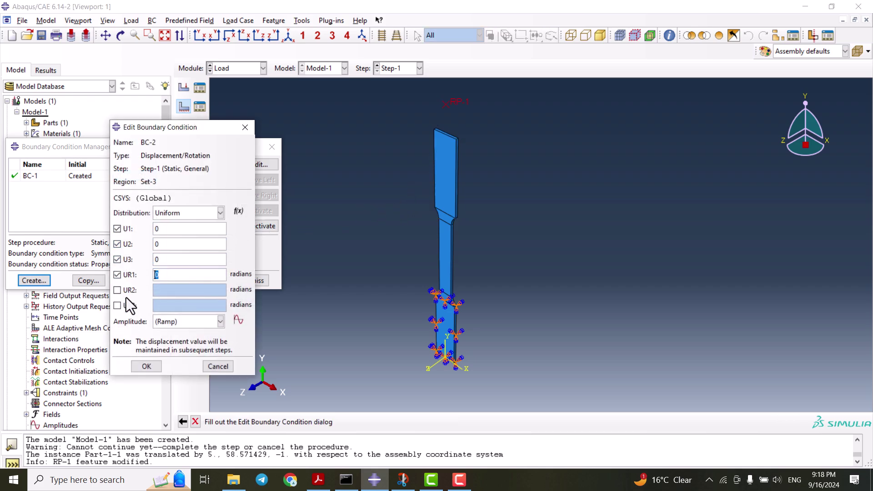
pyautogui.click(126, 291)
pyautogui.click(127, 306)
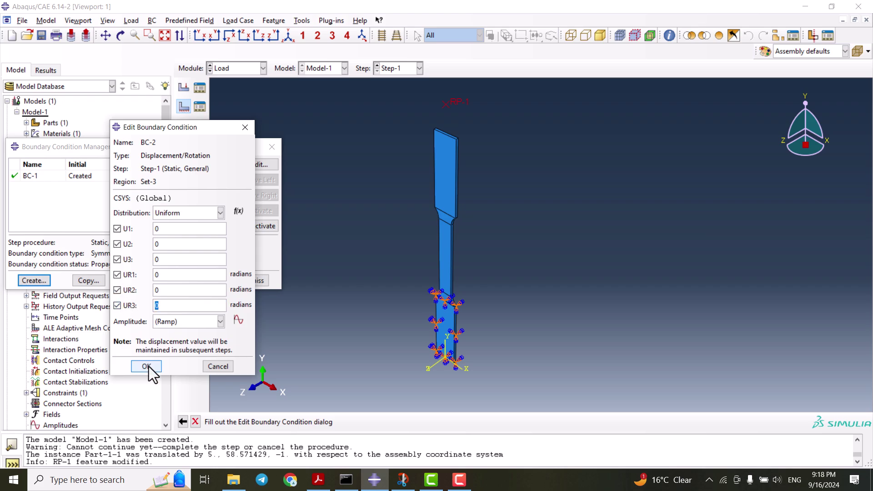
pyautogui.click(146, 367)
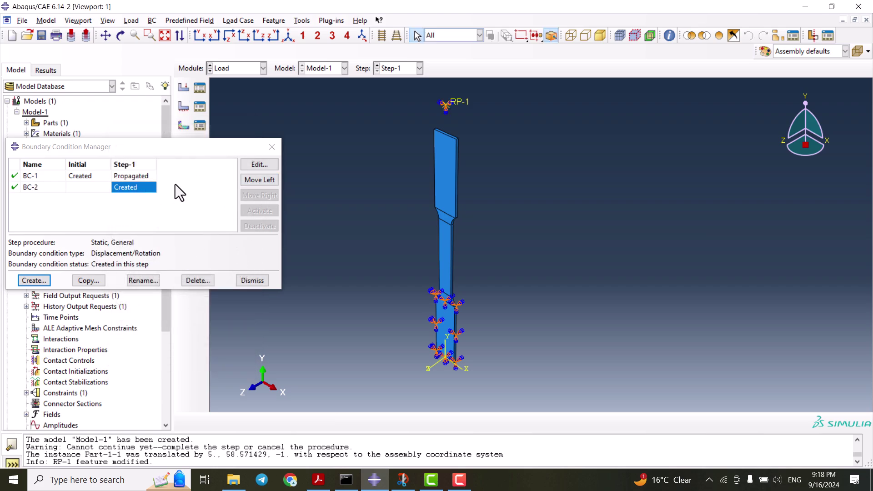
pyautogui.click(259, 182)
# Modify BC-2 in Step-1 to apply a U2 displacement of 0.8, then verify it
pyautogui.doubleClick(135, 186)
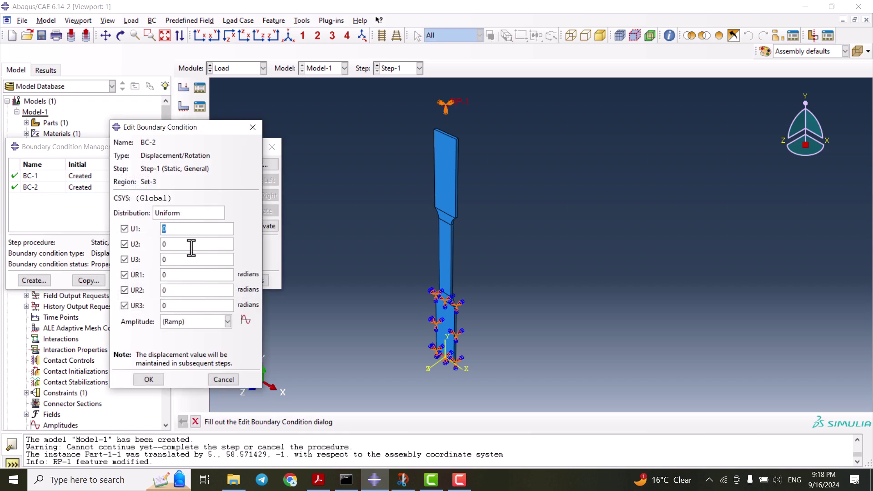
pyautogui.click(195, 248)
pyautogui.write('0.8')
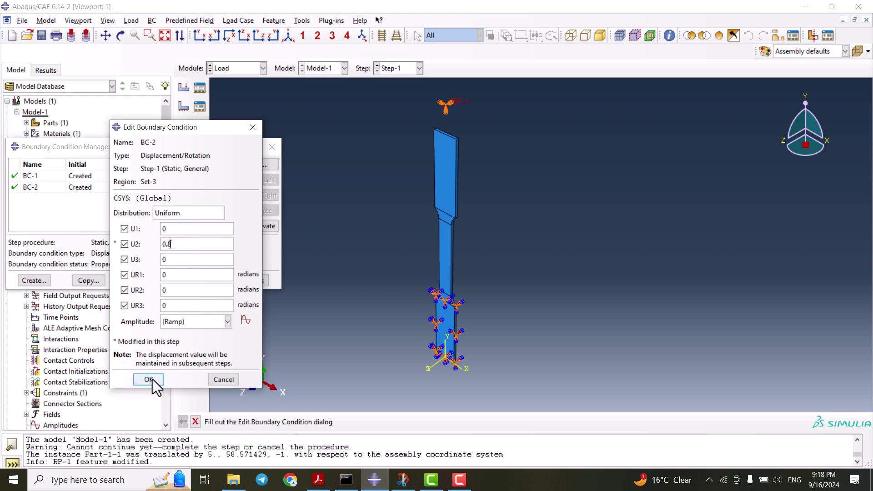
pyautogui.click(152, 379)
pyautogui.doubleClick(138, 186)
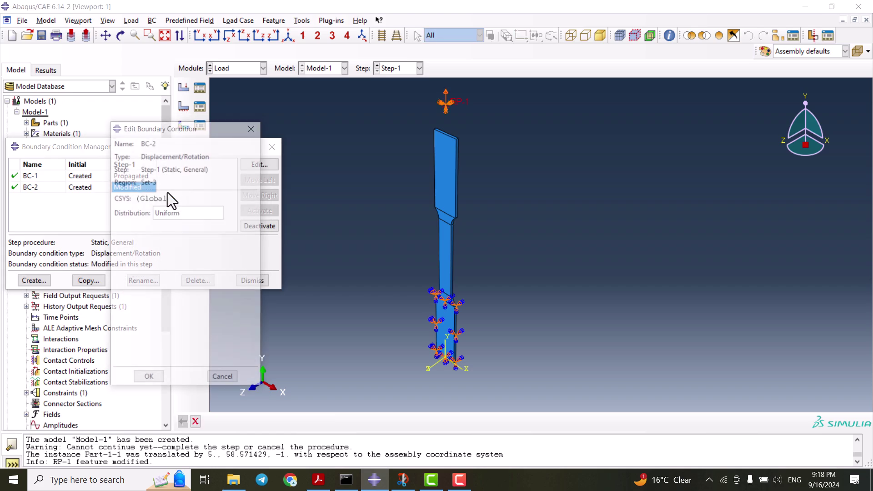
pyautogui.click(253, 127)
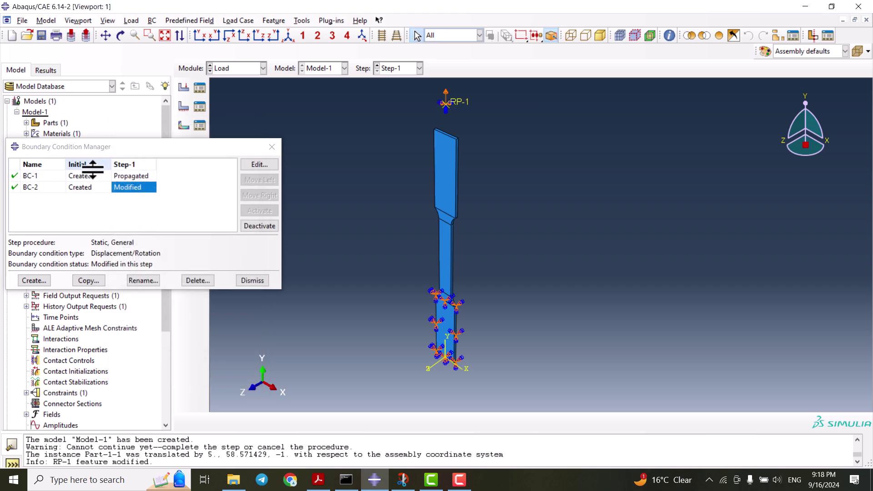
pyautogui.doubleClick(70, 187)
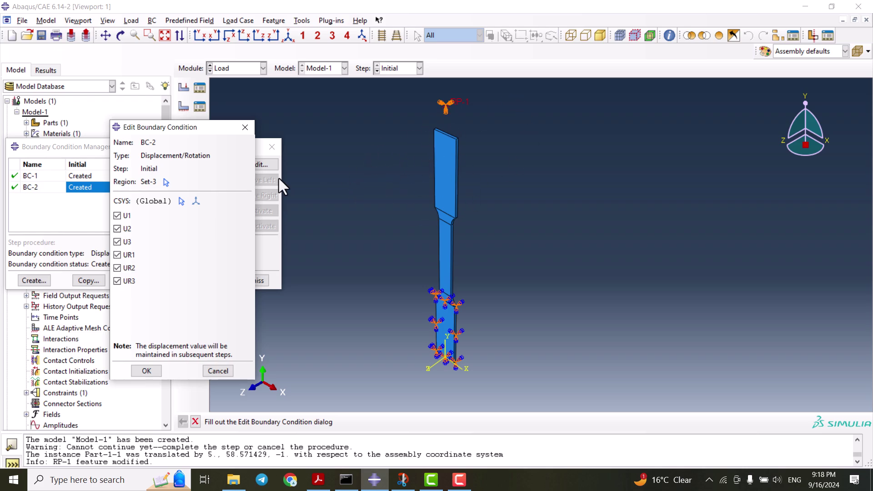
pyautogui.click(448, 150)
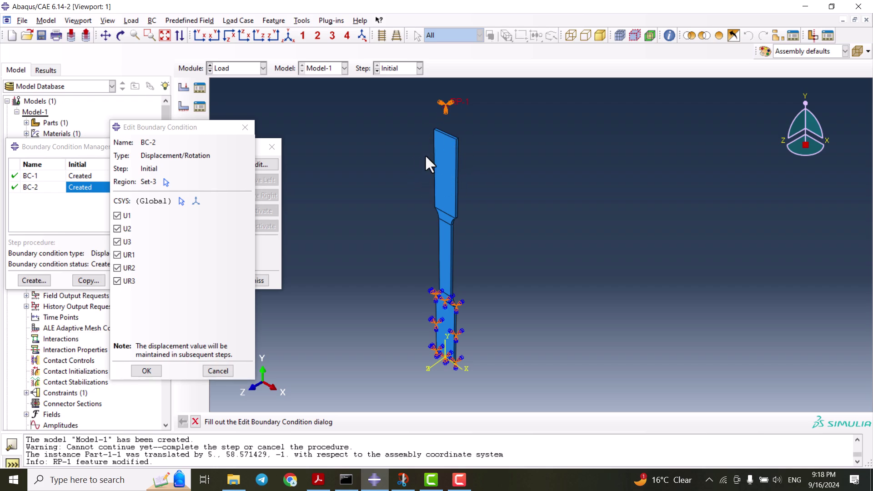
pyautogui.click(245, 128)
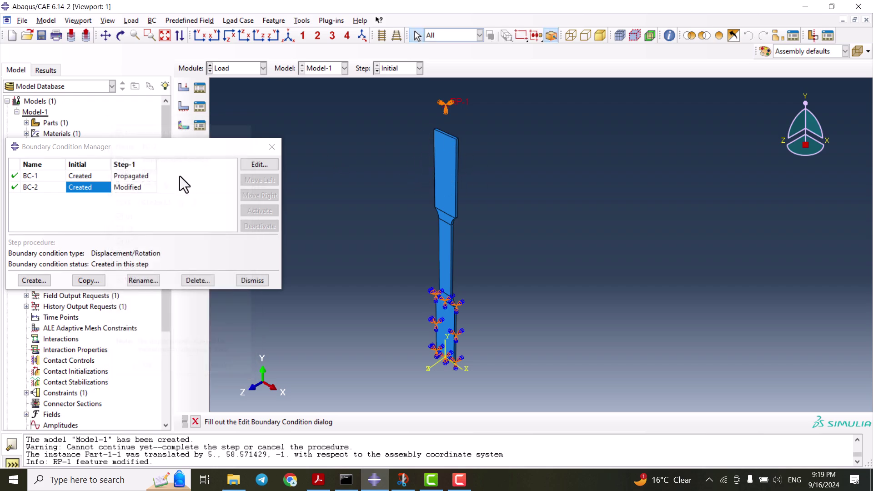
pyautogui.doubleClick(135, 186)
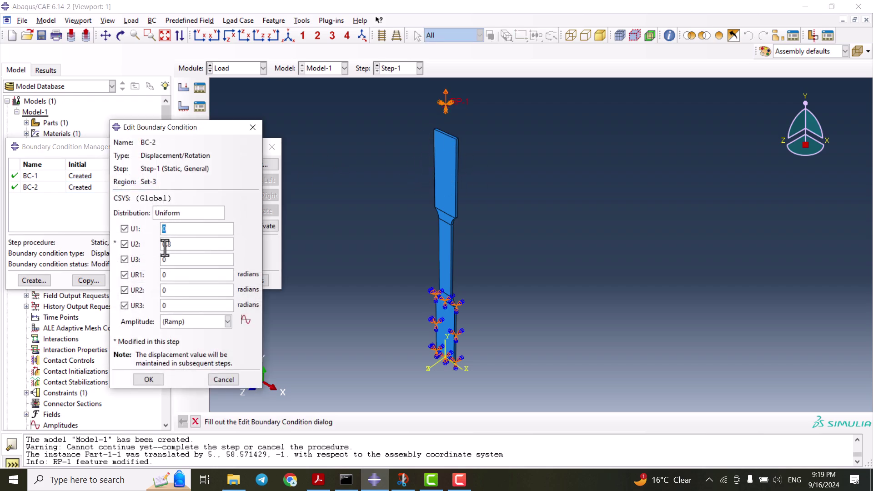
pyautogui.click(172, 245)
pyautogui.click(156, 378)
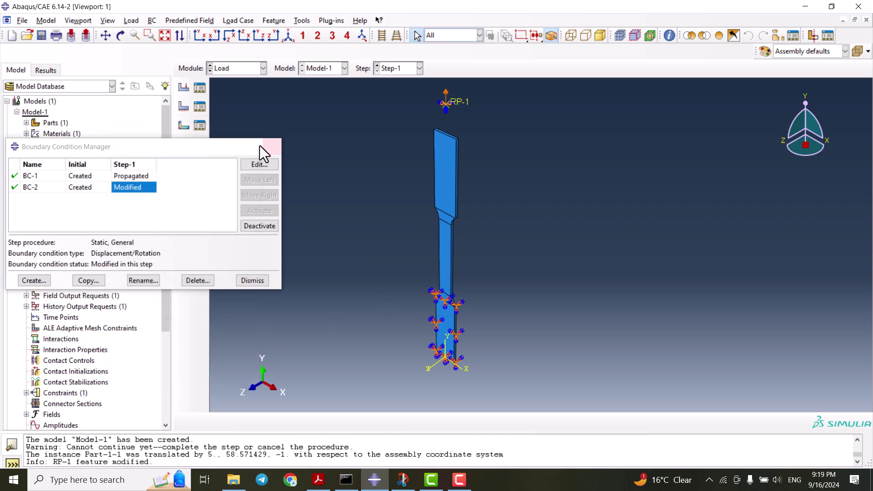
# Close the BC manager and mesh the specimen instance in the Mesh module, giving 340 elements
pyautogui.click(274, 146)
pyautogui.click(245, 69)
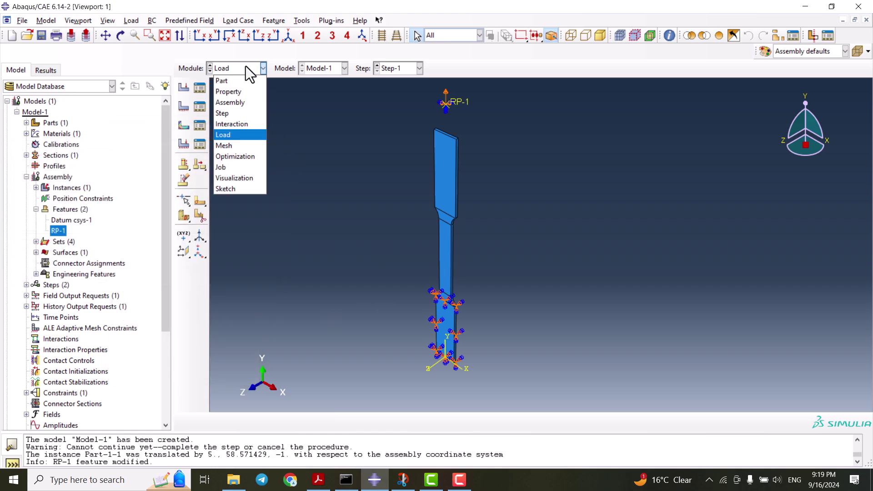
pyautogui.click(249, 145)
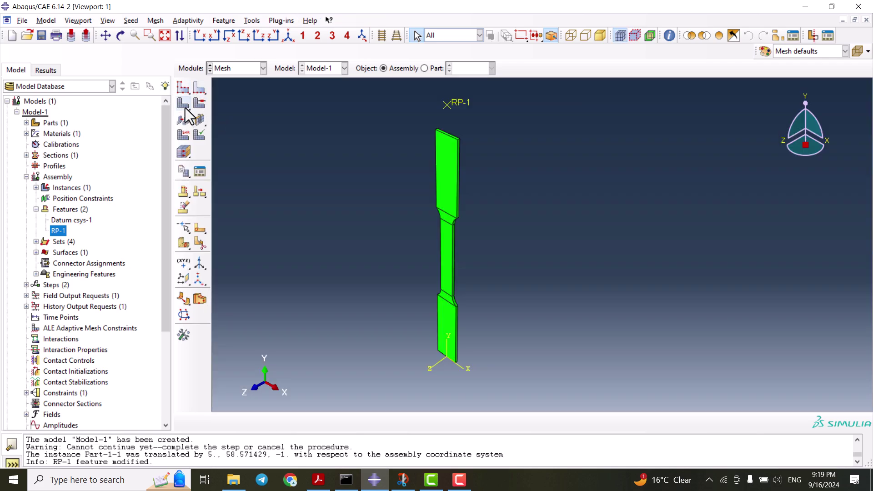
pyautogui.click(183, 105)
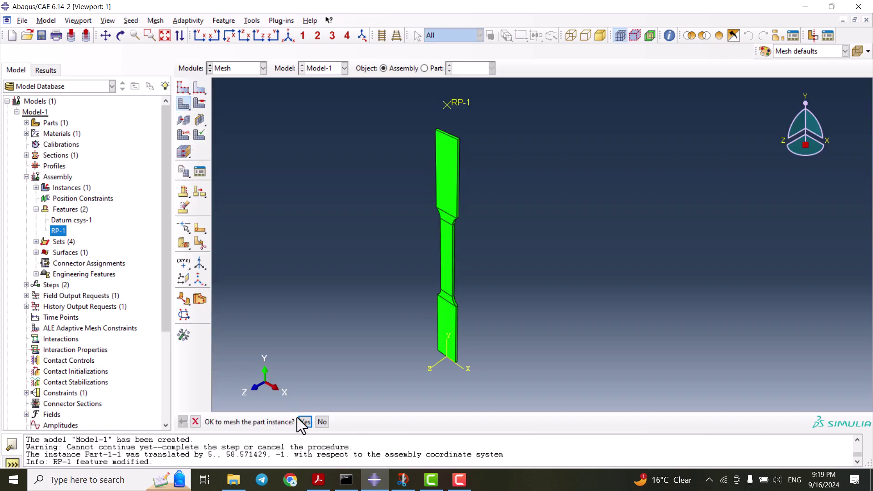
pyautogui.click(303, 421)
pyautogui.scroll(5, 437, 229)
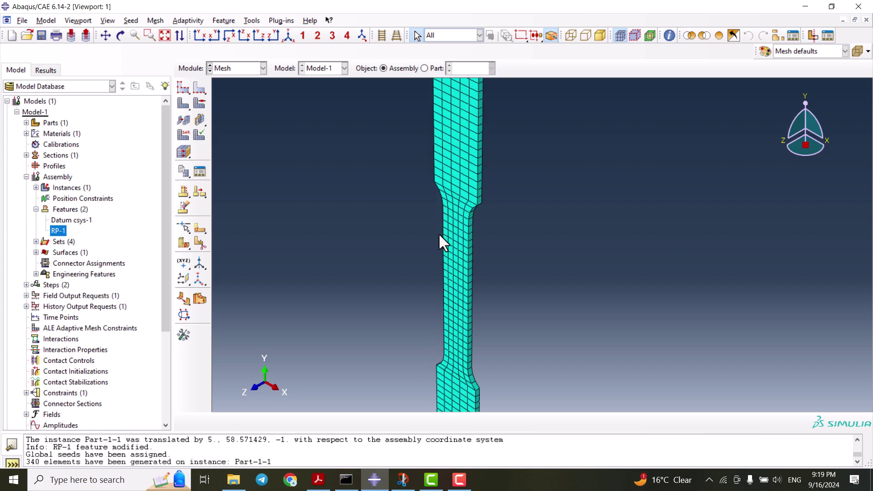
pyautogui.scroll(-2, 438, 189)
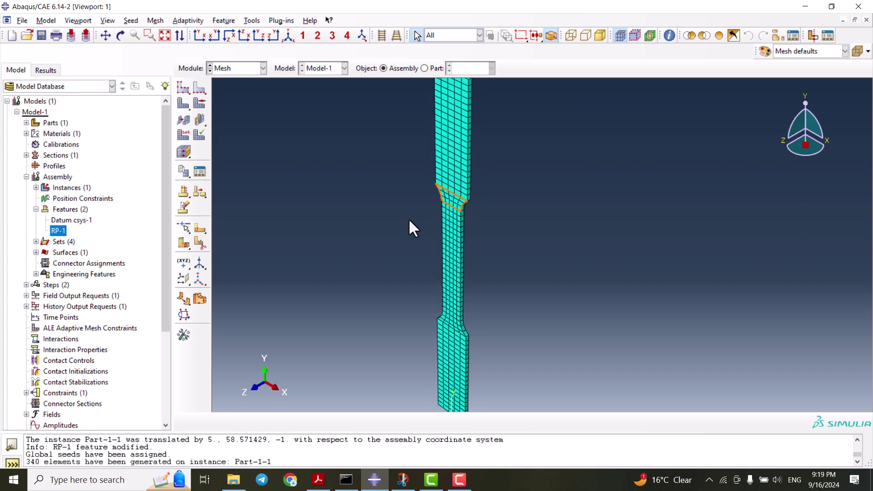
pyautogui.scroll(-2, 396, 177)
pyautogui.click(231, 68)
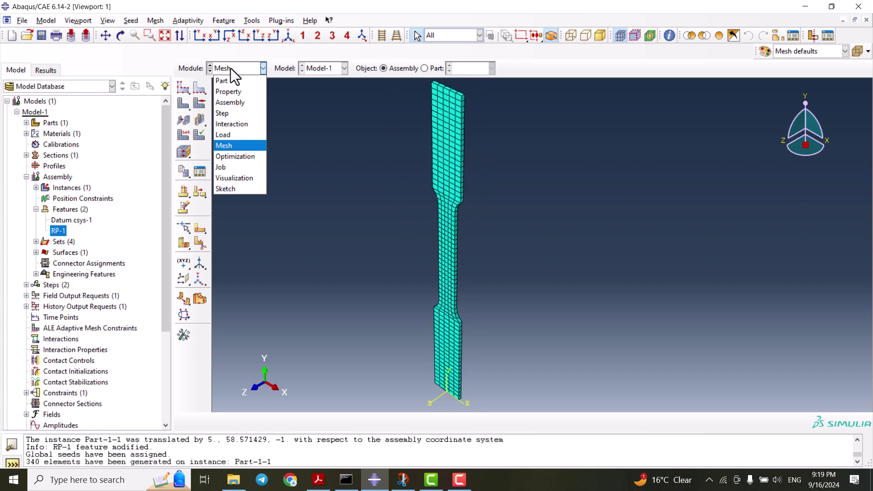
# Create a full-analysis job named 'tensile' for Model-1 with default settings and submit it
pyautogui.click(225, 158)
pyautogui.click(186, 92)
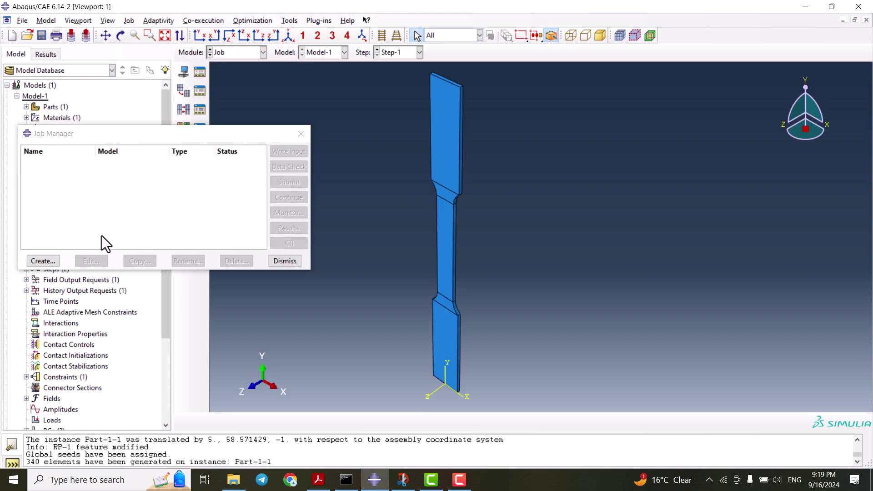
pyautogui.click(50, 260)
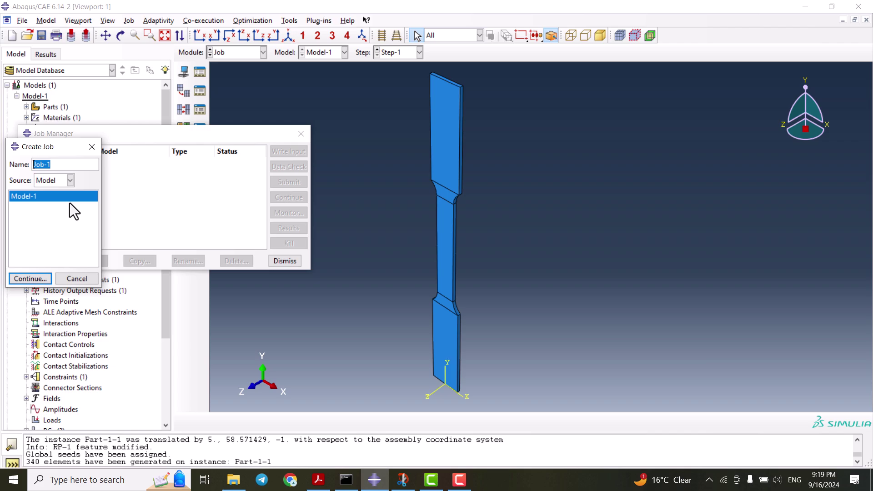
pyautogui.write('tensile')
pyautogui.click(40, 278)
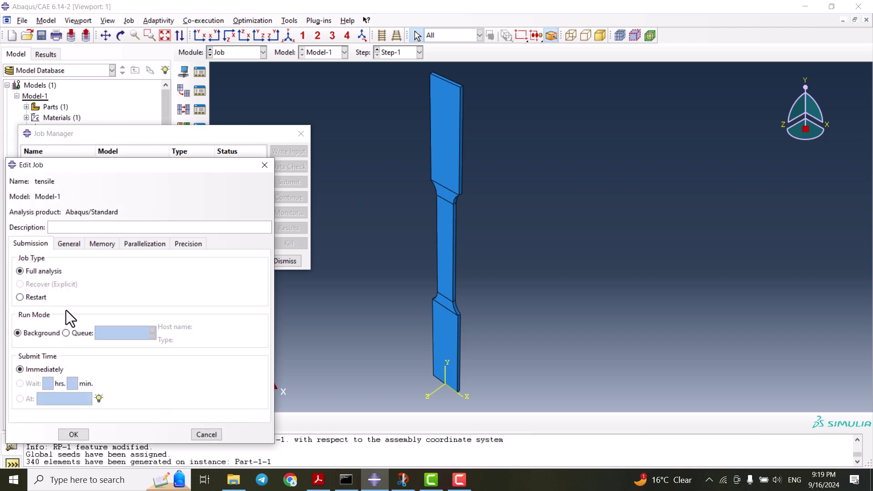
pyautogui.click(75, 436)
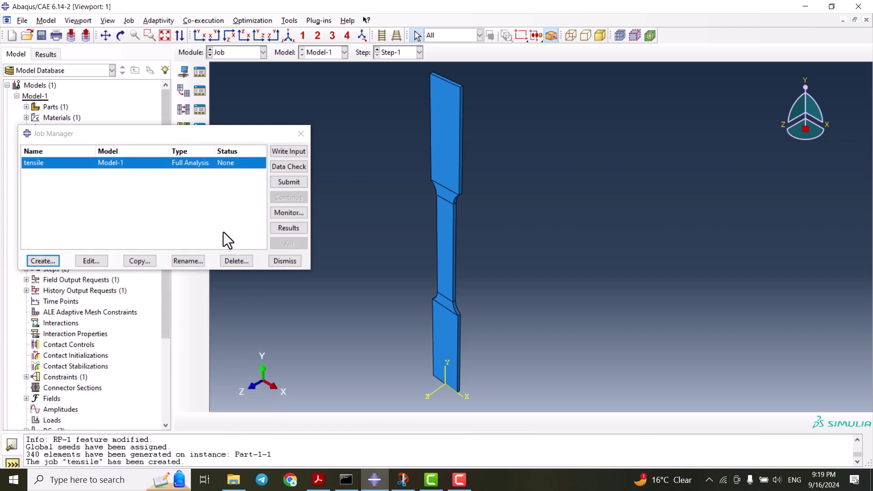
pyautogui.click(289, 182)
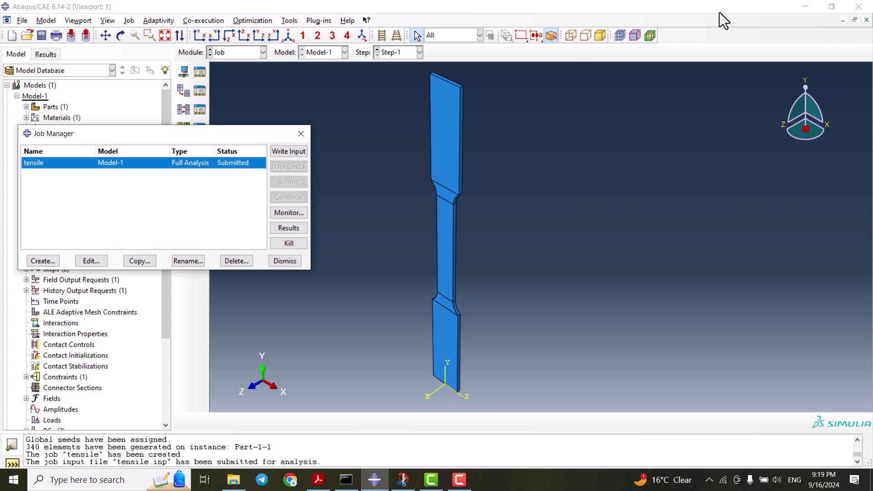
# Monitor the tensile job until it completes after 15 increments, then dismiss the monitor
pyautogui.click(303, 208)
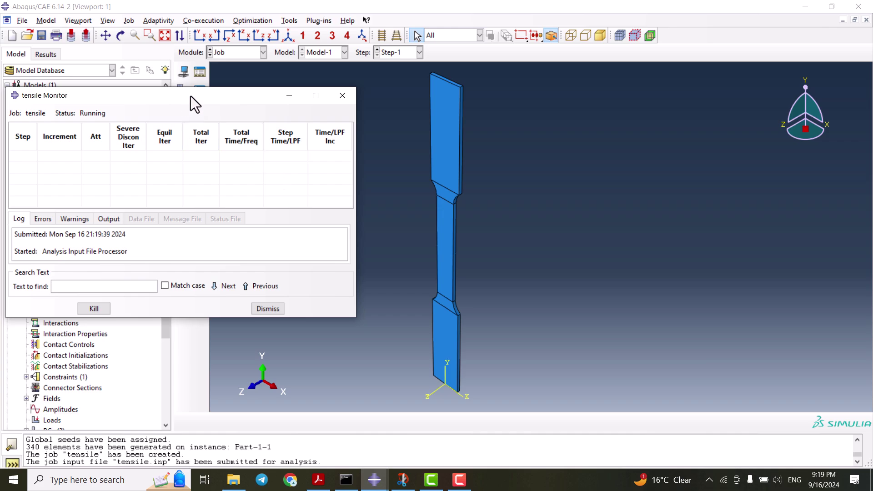
pyautogui.moveTo(195, 94); pyautogui.dragTo(224, 80)
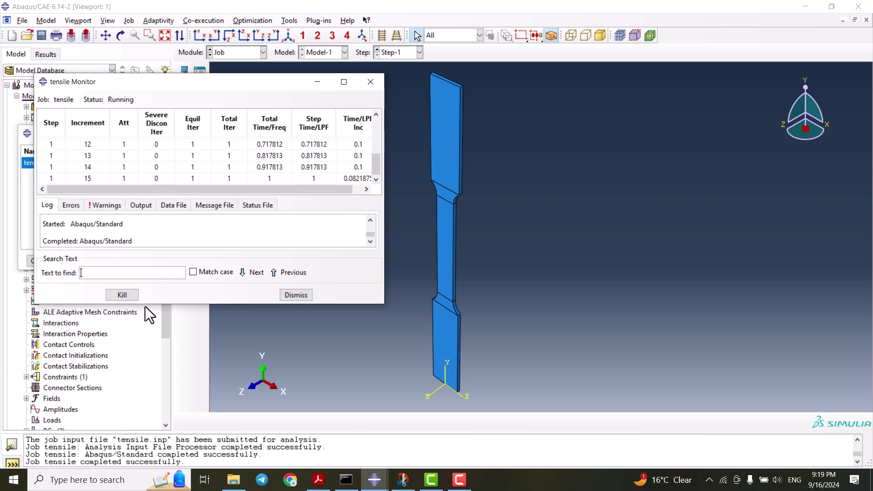
pyautogui.click(296, 294)
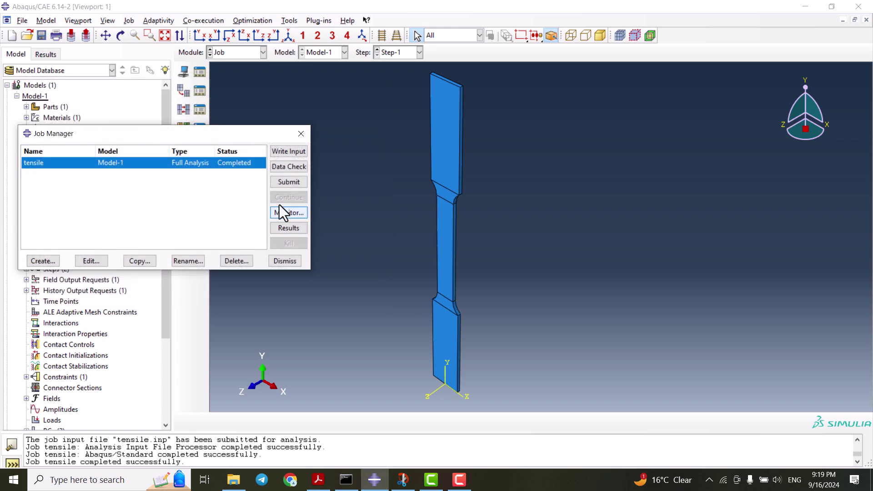
# Open the tensile.odb results and display the Mises stress contour on the deformed specimen
pyautogui.click(294, 227)
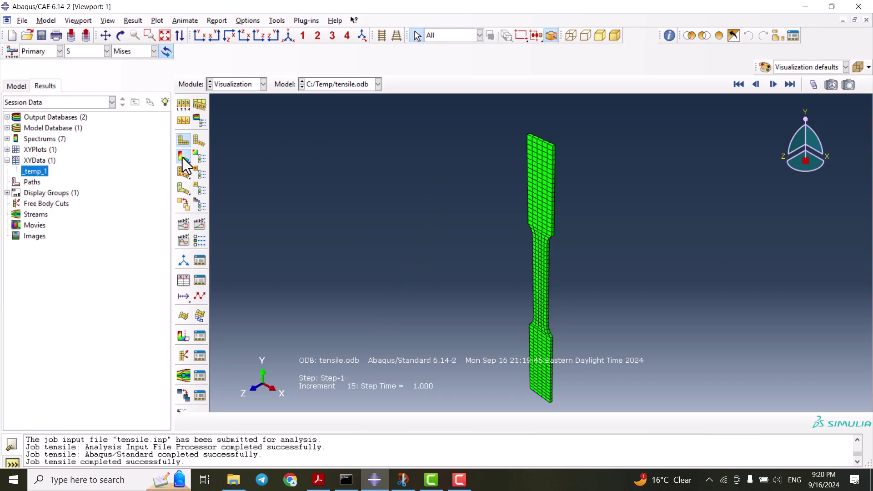
pyautogui.click(183, 156)
pyautogui.scroll(2, 490, 195)
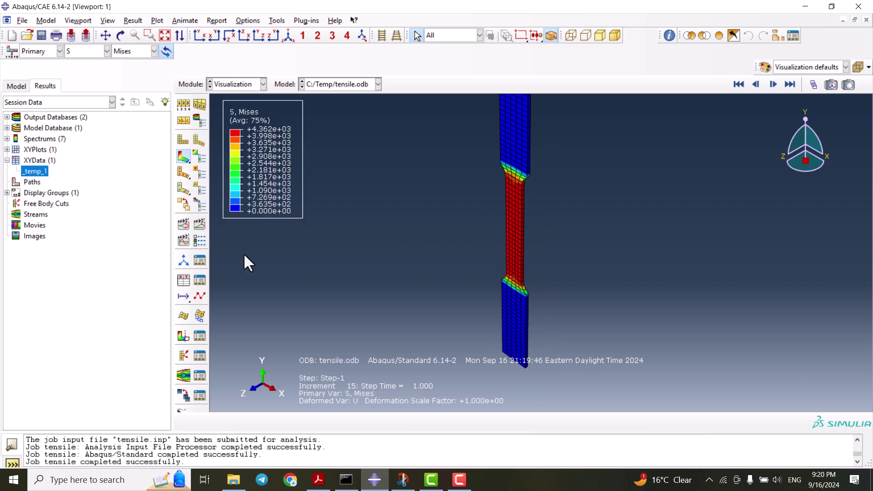
# Play and stop the time history animation, then begin creating XY data
pyautogui.click(202, 223)
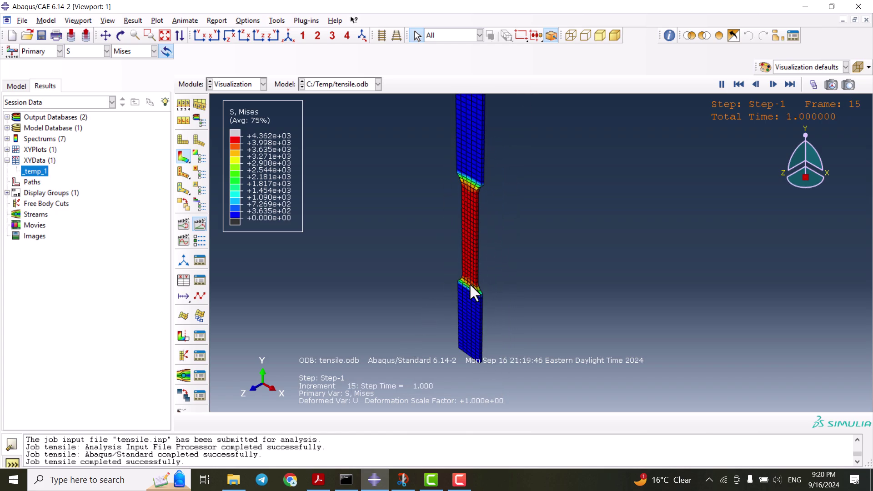
pyautogui.click(203, 225)
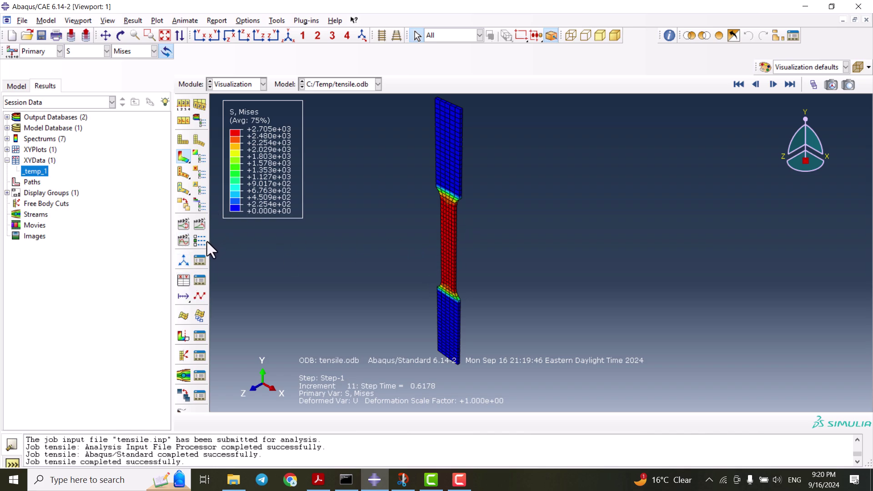
pyautogui.click(183, 281)
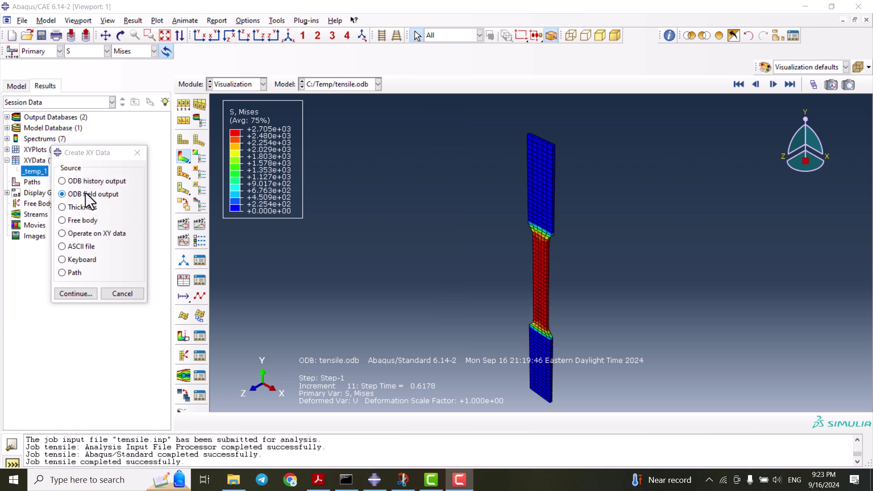
# Use ODB field output at Unique Nodal position, restricted to the reference-point node set
pyautogui.click(79, 292)
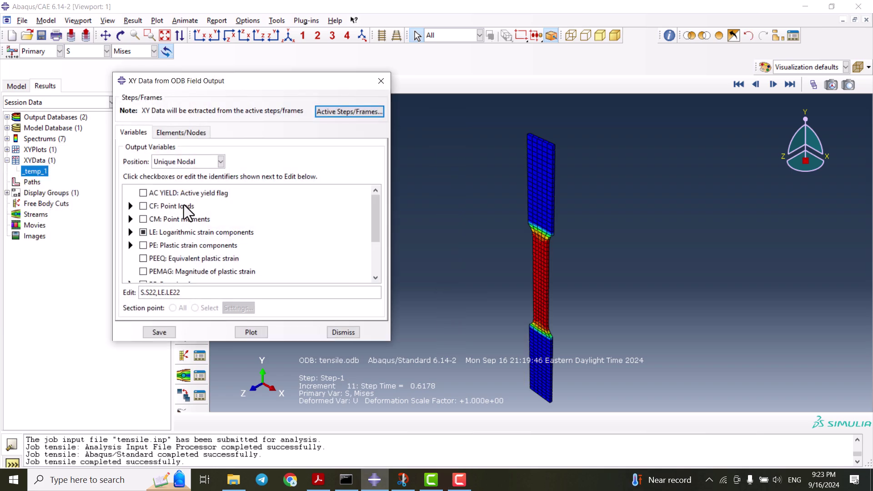
pyautogui.click(155, 160)
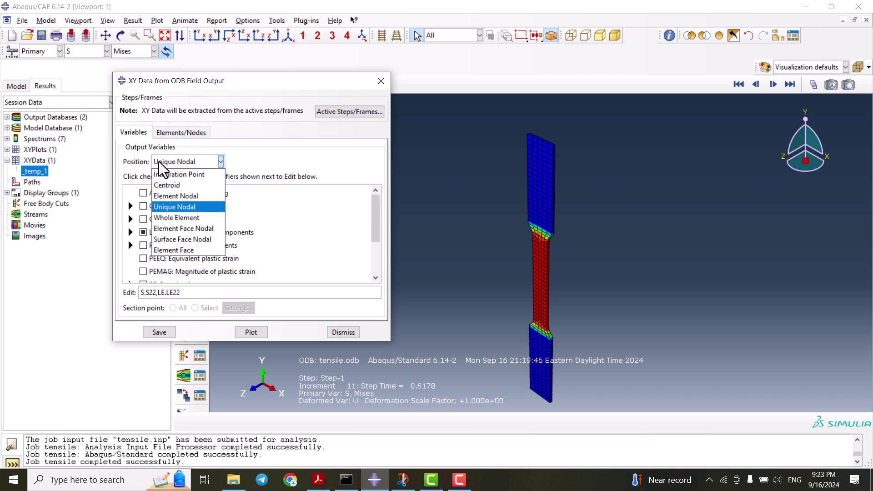
pyautogui.click(176, 204)
pyautogui.click(174, 137)
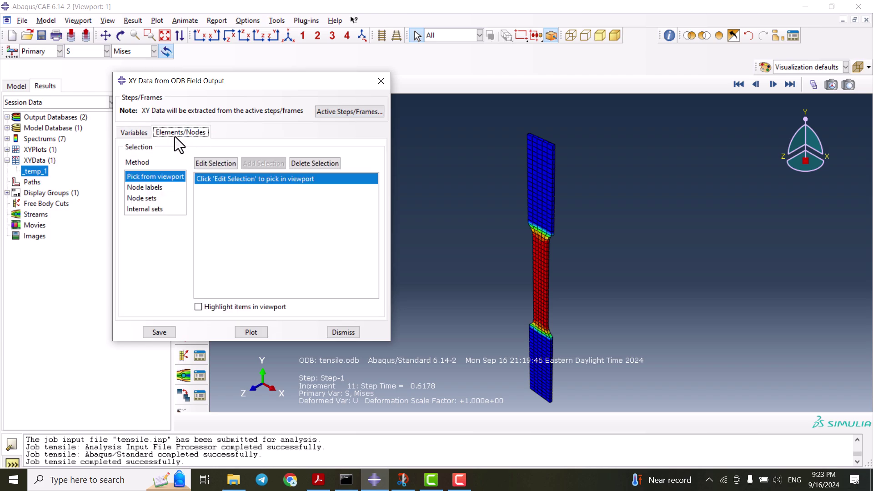
pyautogui.click(160, 196)
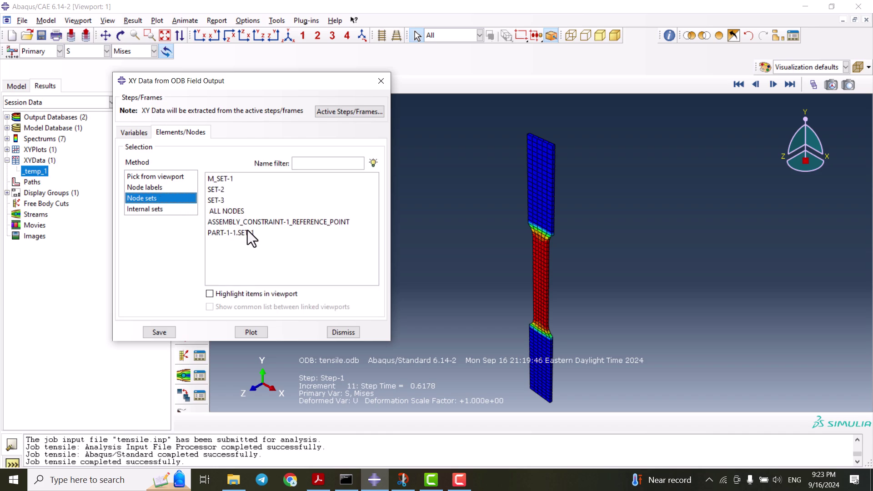
pyautogui.click(250, 222)
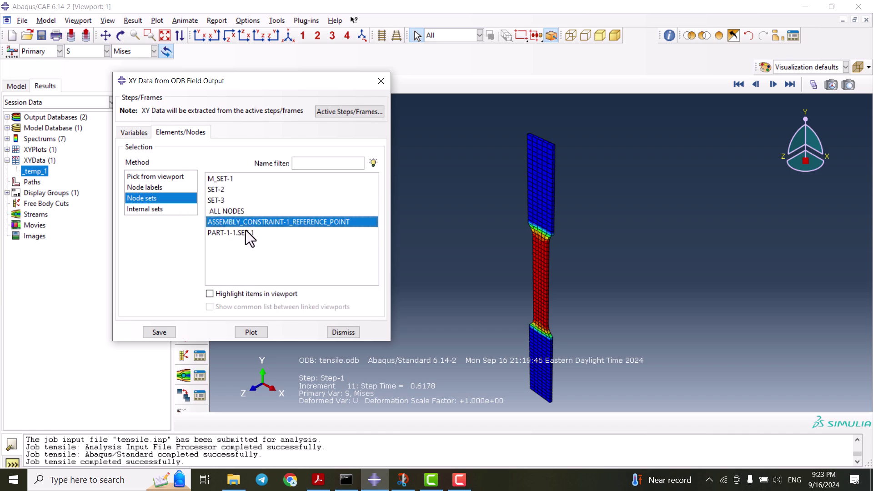
pyautogui.click(135, 133)
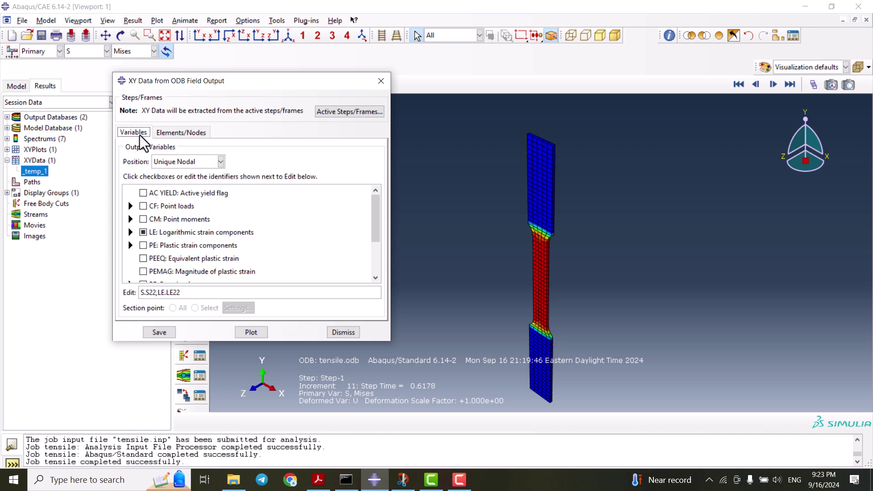
# Deselect the LE and S variables and select displacement component U2
pyautogui.click(142, 234)
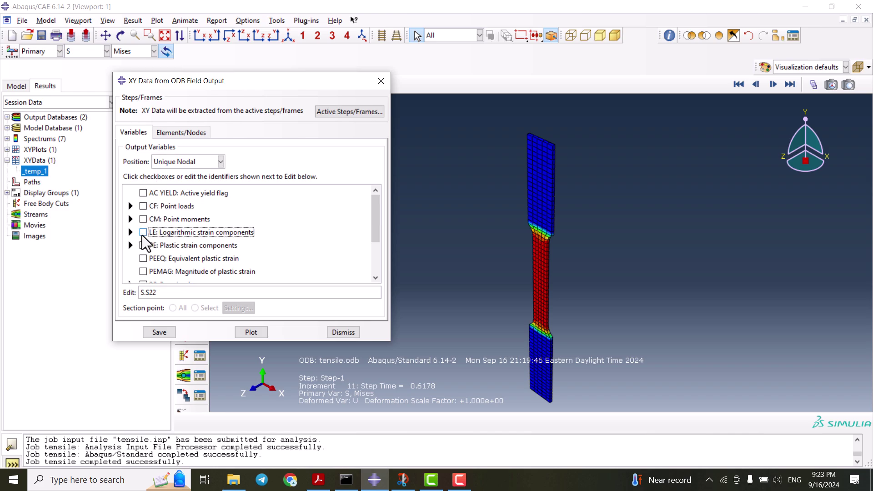
pyautogui.scroll(-3, 142, 236)
pyautogui.click(142, 248)
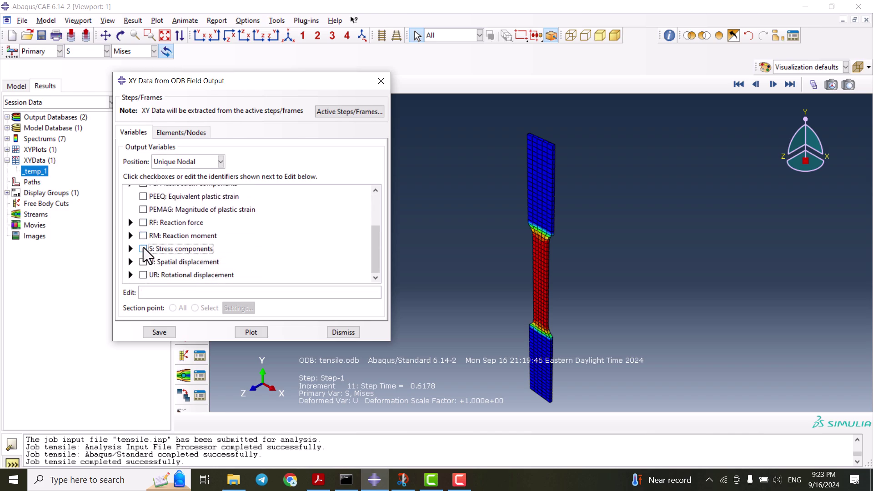
pyautogui.click(130, 262)
pyautogui.scroll(-1, 157, 254)
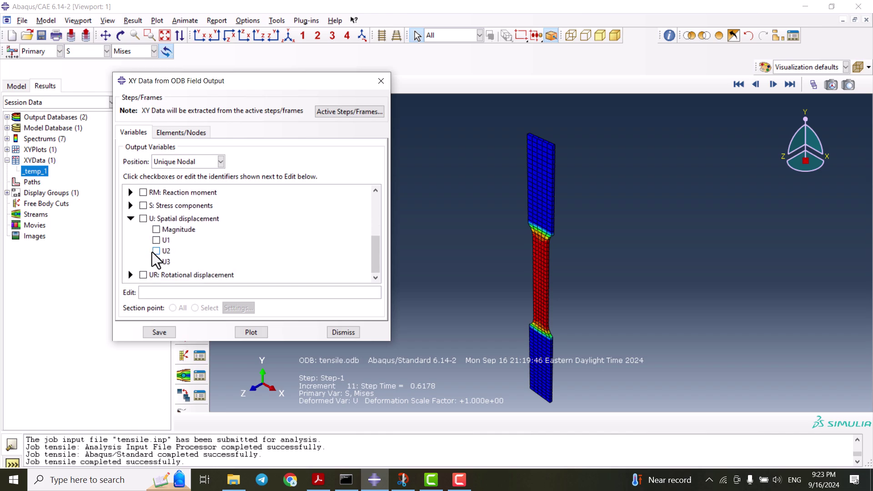
pyautogui.click(156, 253)
pyautogui.scroll(2, 146, 248)
pyautogui.scroll(-1, 136, 248)
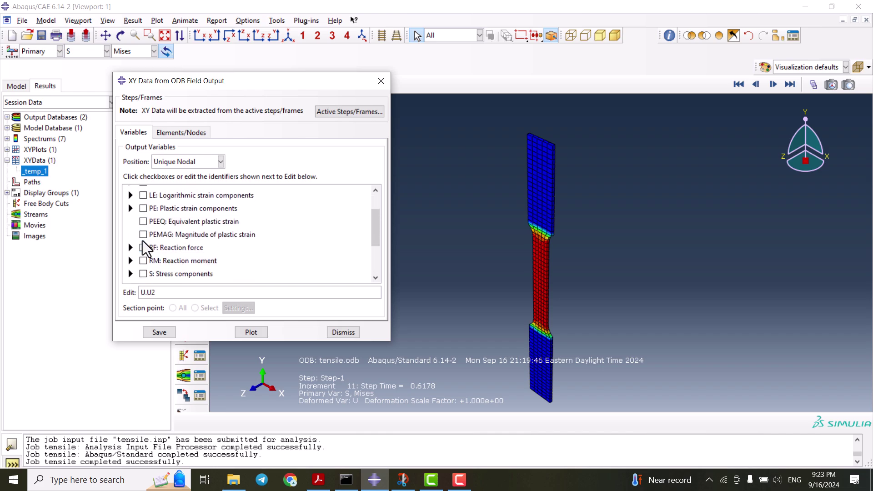
# Add reaction force RF2, plot U2 and RF2 against time, and close the dialog
pyautogui.click(130, 247)
pyautogui.scroll(-2, 144, 242)
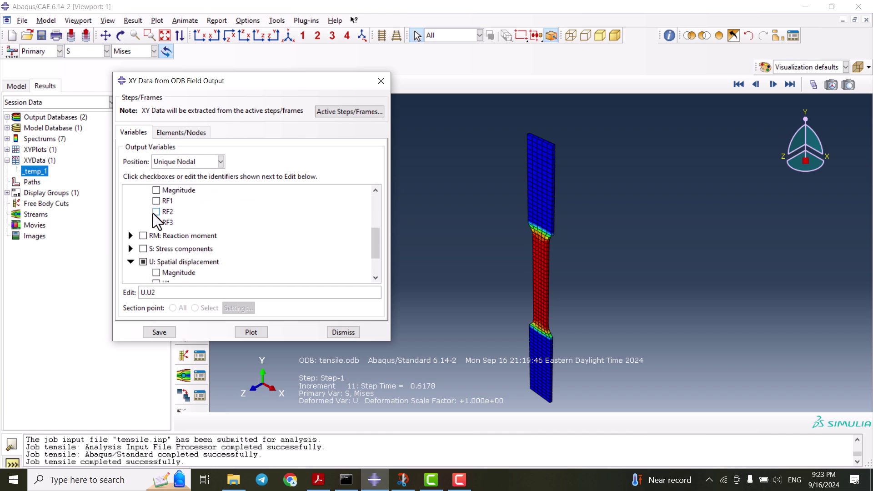
pyautogui.click(157, 212)
pyautogui.click(251, 334)
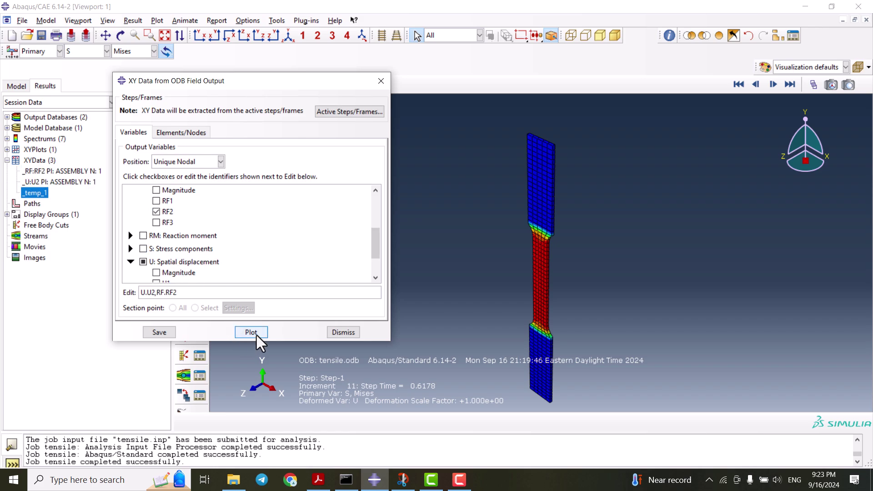
pyautogui.click(381, 82)
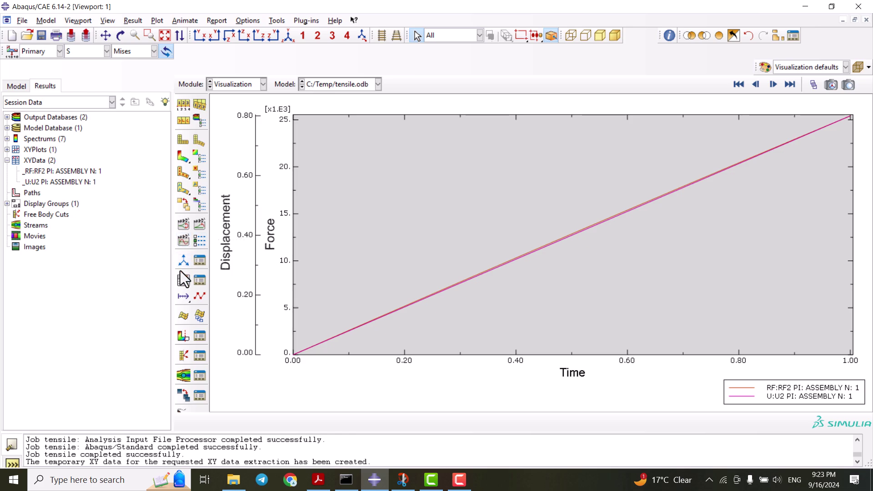
# Start a new XY data set that operates on the existing XY data
pyautogui.click(182, 283)
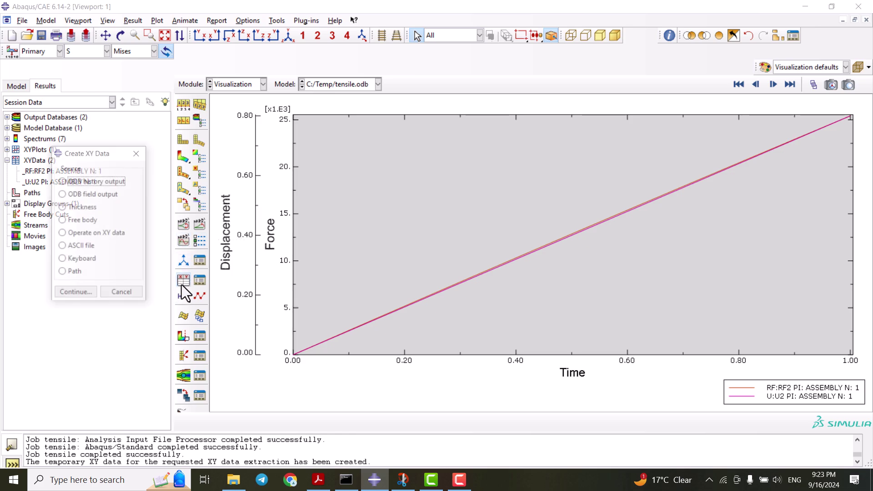
pyautogui.click(89, 234)
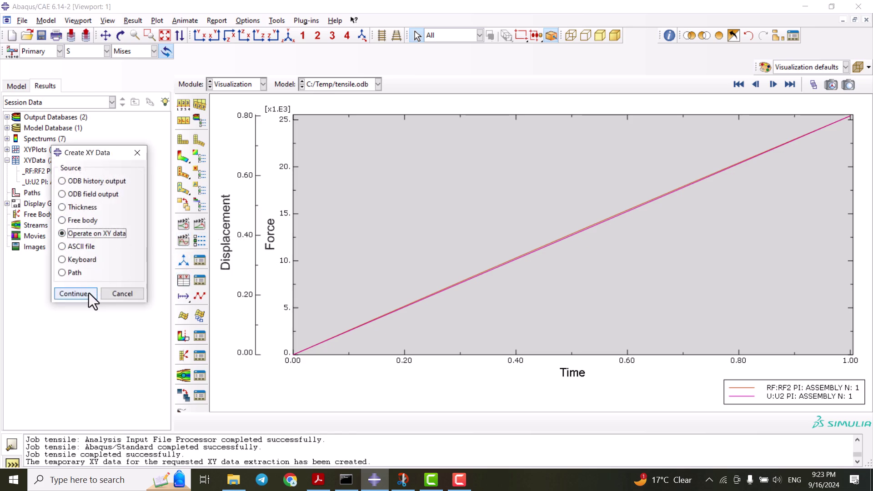
pyautogui.click(89, 293)
pyautogui.moveTo(111, 56); pyautogui.dragTo(293, 35)
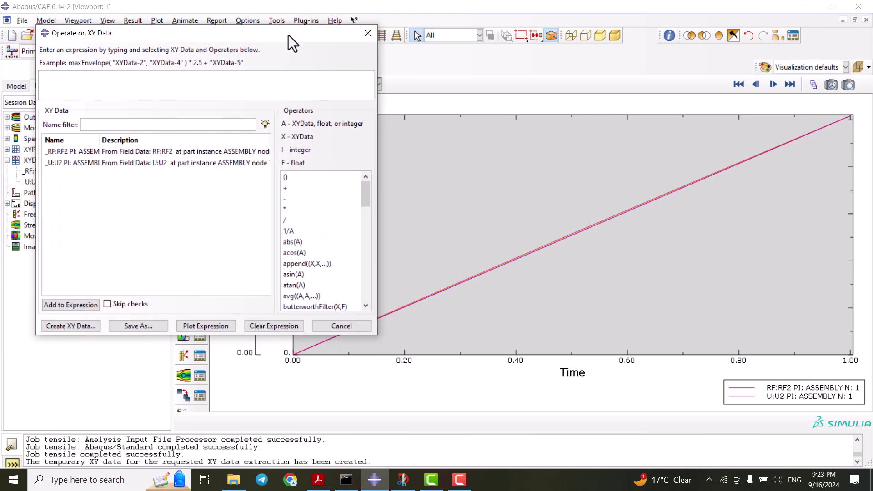
pyautogui.scroll(-2, 307, 231)
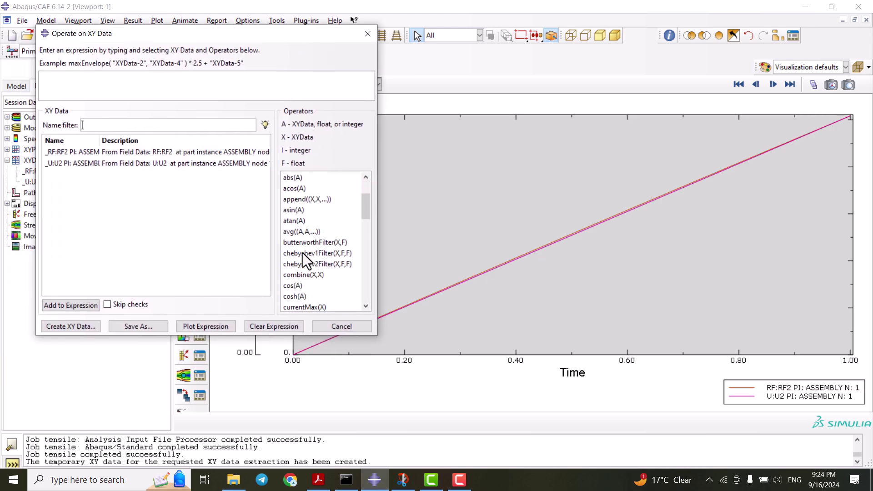
# Build combine(U2, RF2), plot it as curve _temp_1, and close the window
pyautogui.click(308, 274)
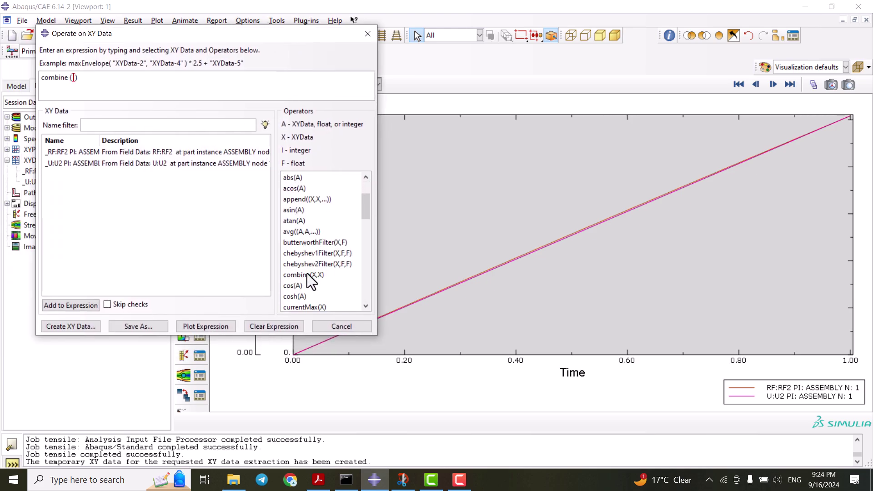
pyautogui.doubleClick(115, 163)
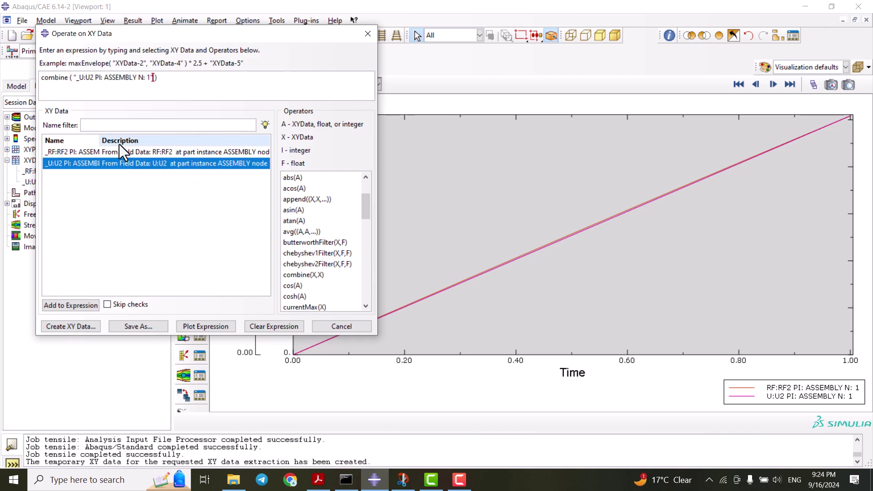
pyautogui.click(122, 152)
pyautogui.doubleClick(122, 152)
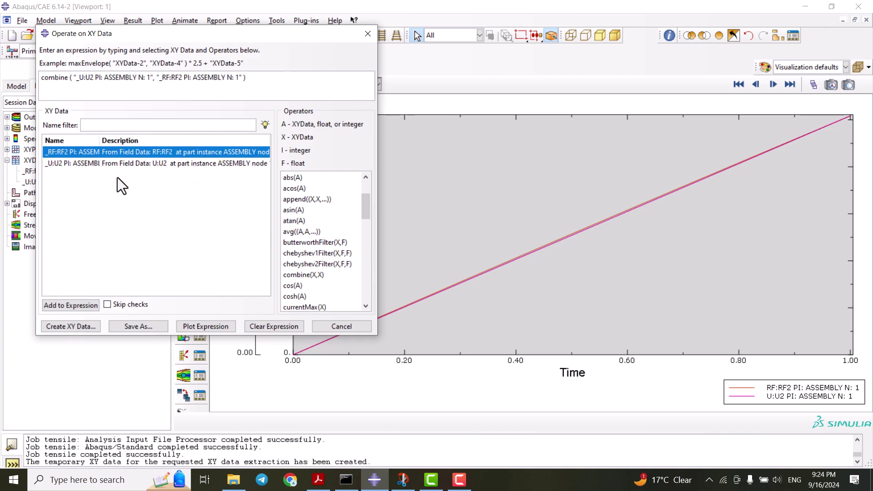
pyautogui.click(212, 326)
pyautogui.click(368, 33)
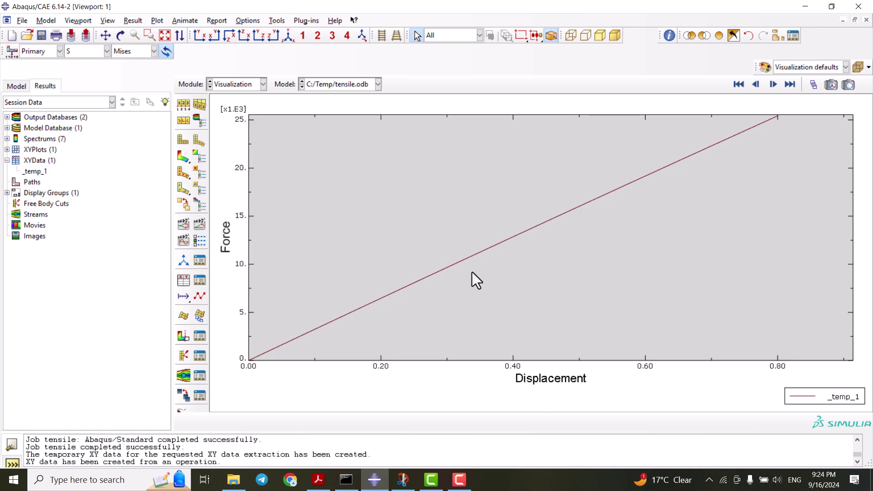
# Edit the _temp_1 XY data and set its X quantity type to Stress
pyautogui.click(424, 310)
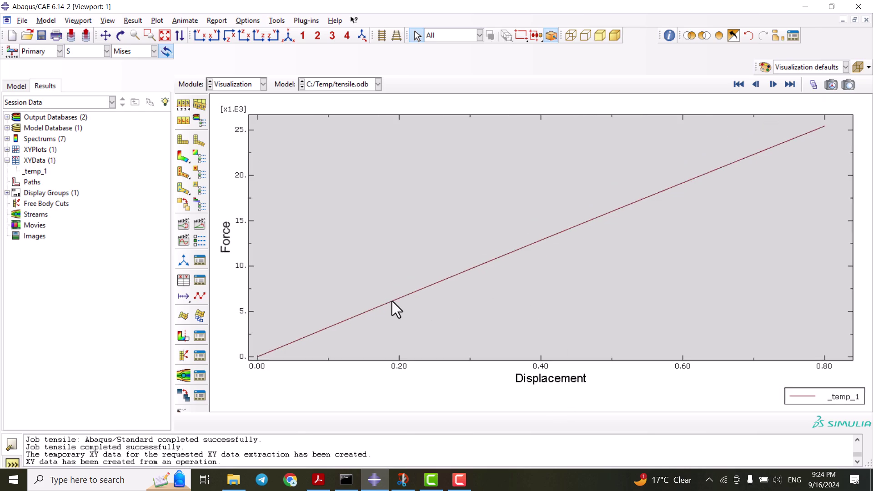
pyautogui.rightClick(39, 176)
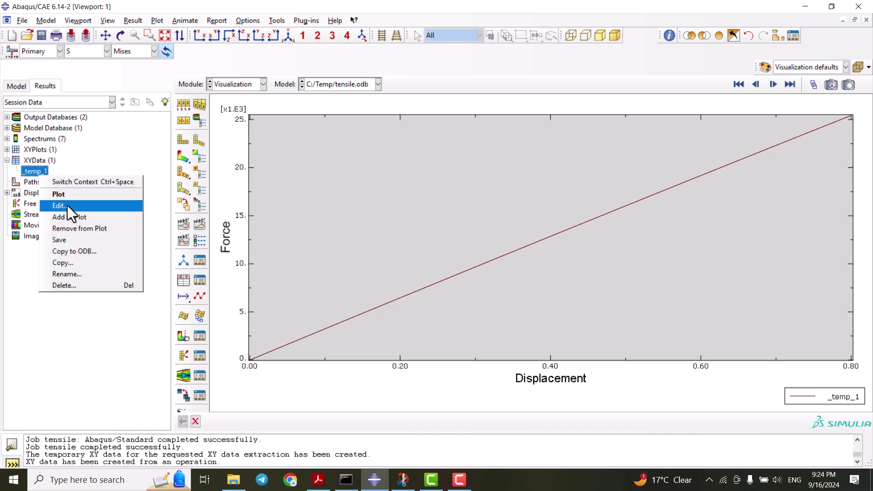
pyautogui.click(67, 206)
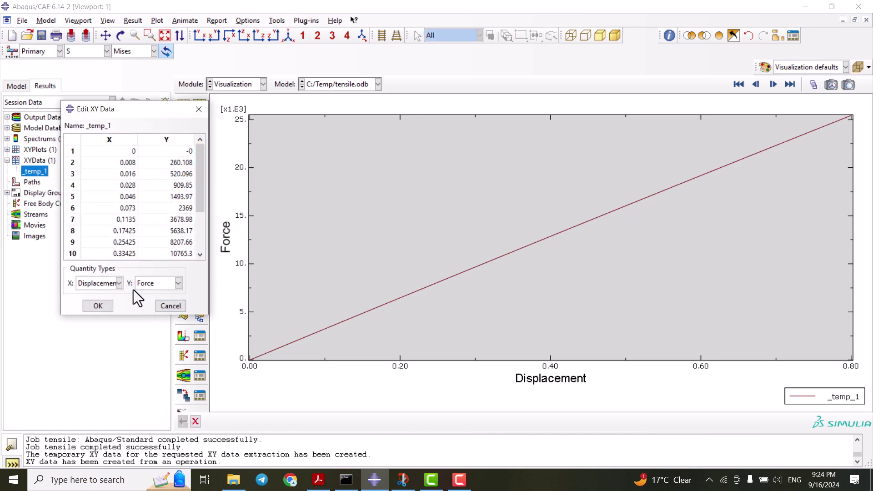
pyautogui.click(114, 281)
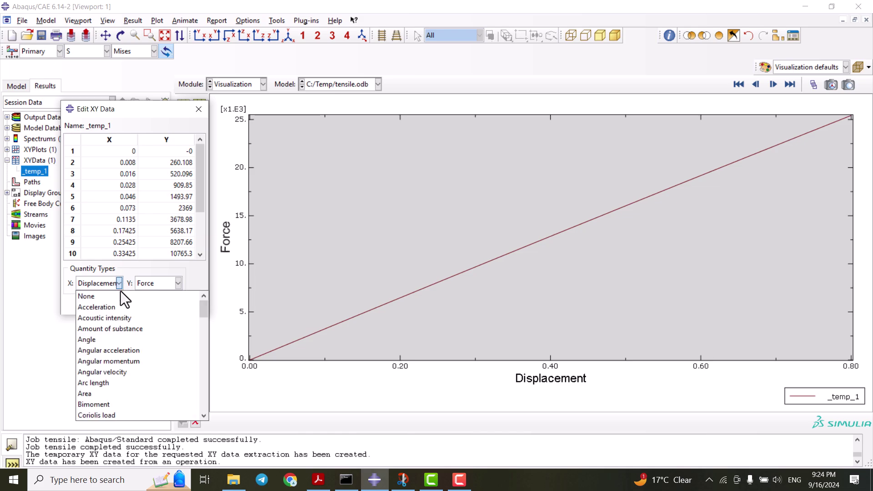
pyautogui.scroll(-4, 116, 327)
pyautogui.scroll(-6, 116, 326)
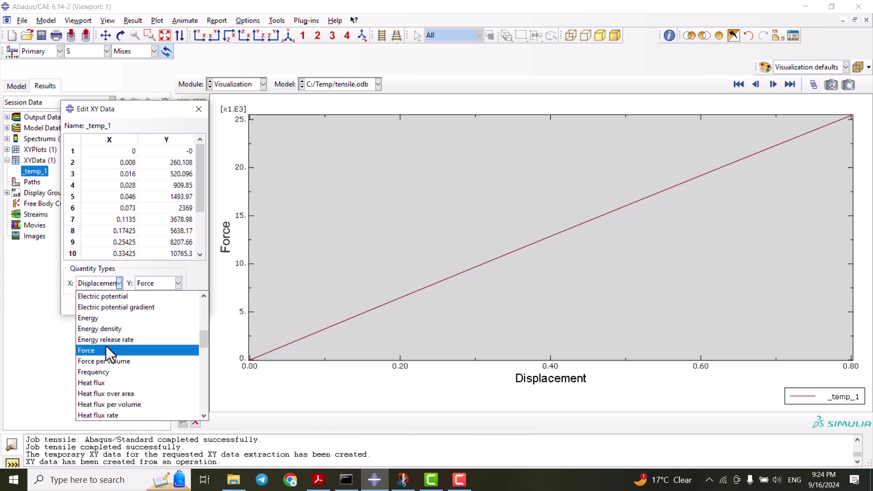
pyautogui.scroll(-5, 105, 351)
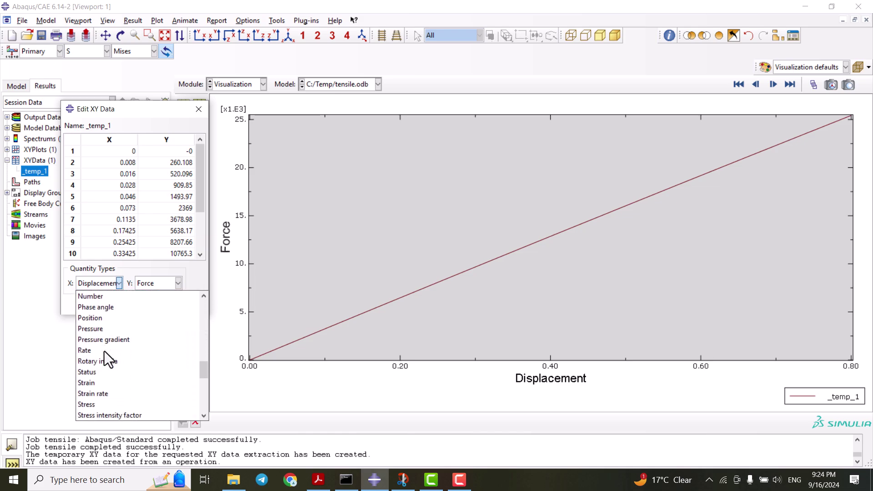
pyautogui.click(99, 371)
# Set the Y quantity type of _temp_1 to Strain and apply the changes
pyautogui.click(154, 281)
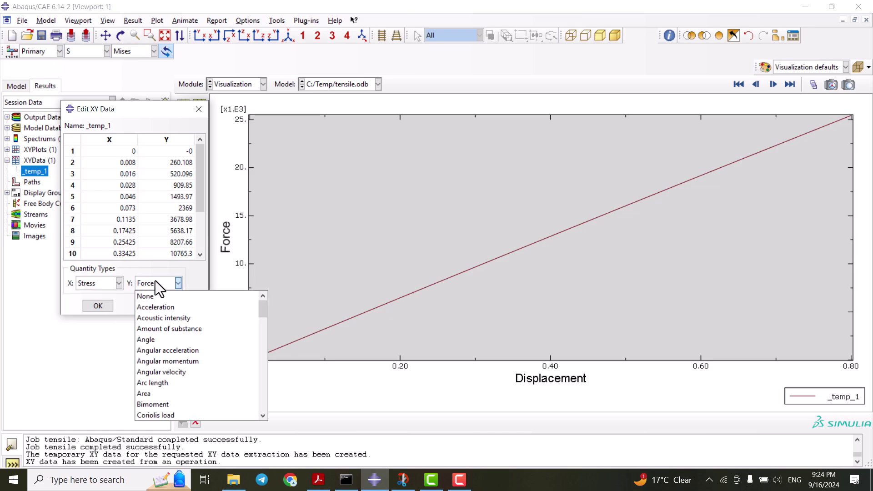
pyautogui.scroll(-3, 159, 323)
pyautogui.scroll(-4, 163, 337)
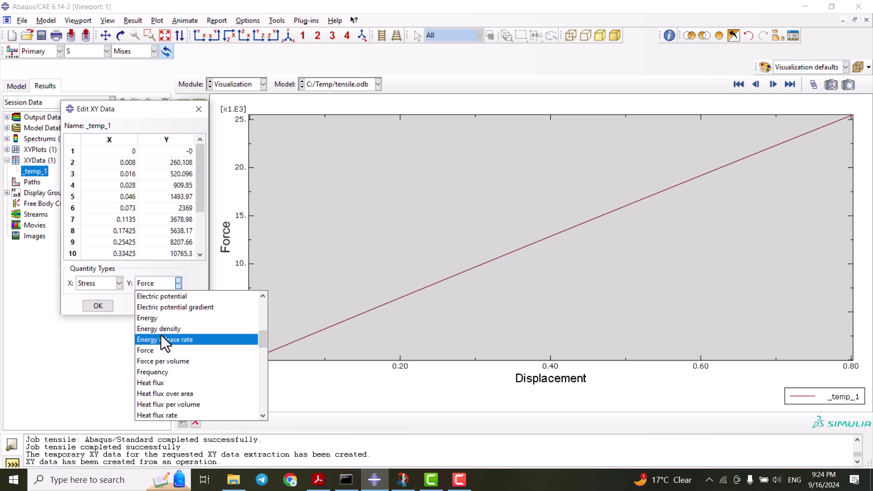
pyautogui.scroll(1, 166, 324)
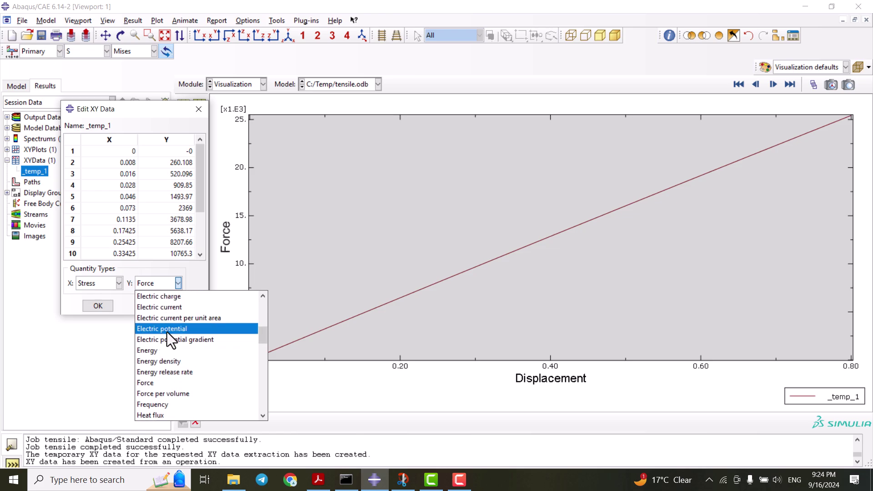
pyautogui.scroll(-6, 168, 332)
pyautogui.scroll(-4, 168, 332)
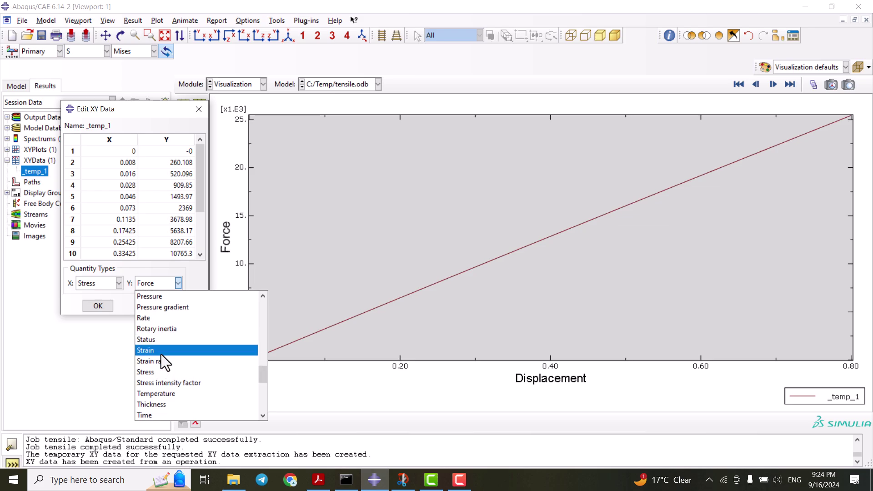
pyautogui.click(161, 352)
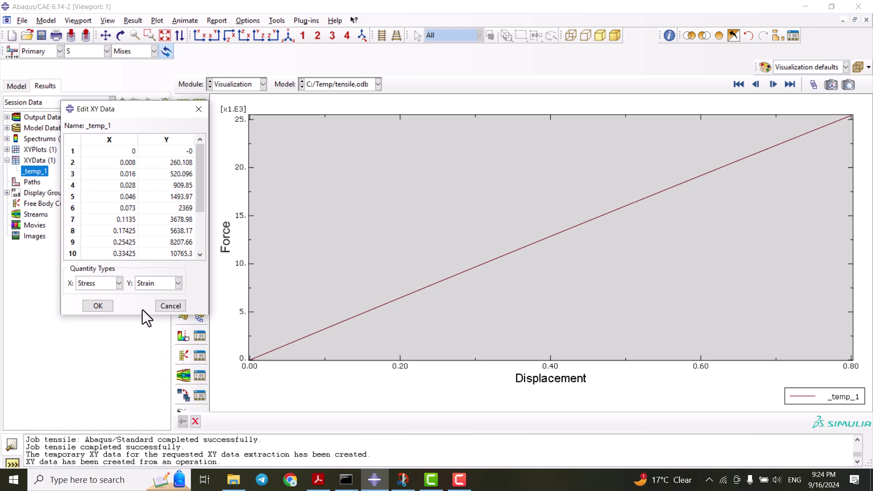
pyautogui.click(99, 309)
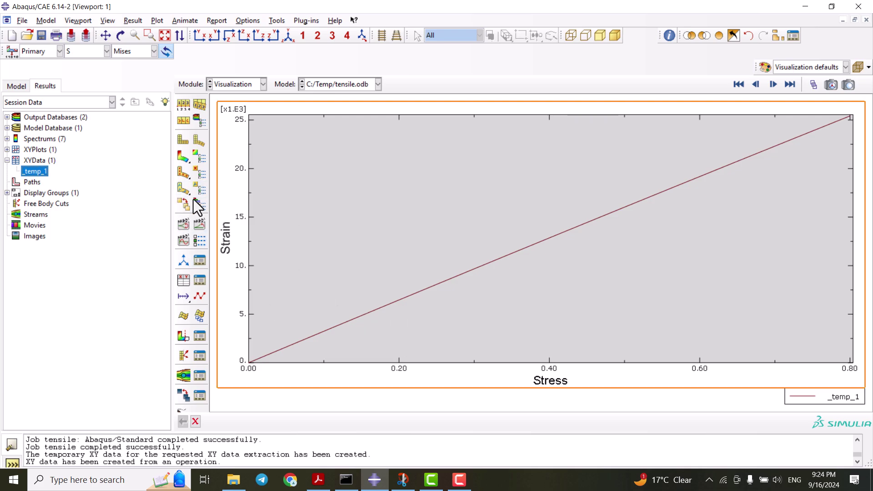
# Show the Mises stress contour (max 2.705e+03) on the deformed specimen again
pyautogui.click(182, 156)
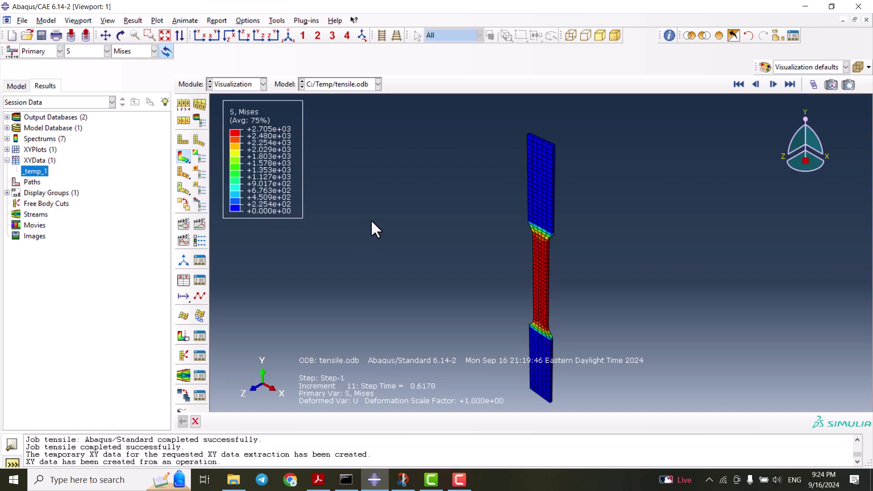